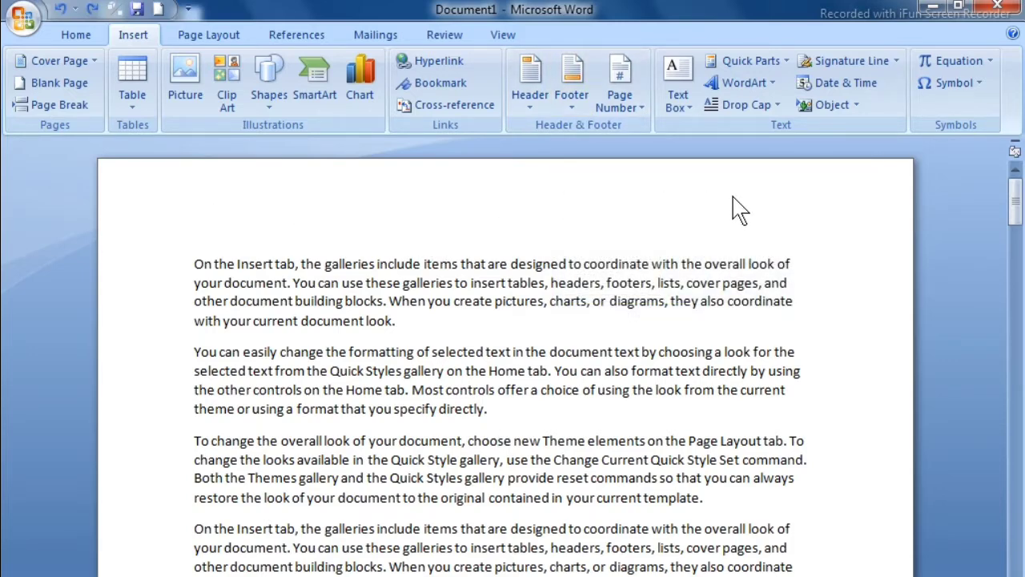
Add a header reading "First page" through Edit Header, without a built-in design, and return to the document body
left_click(531, 88)
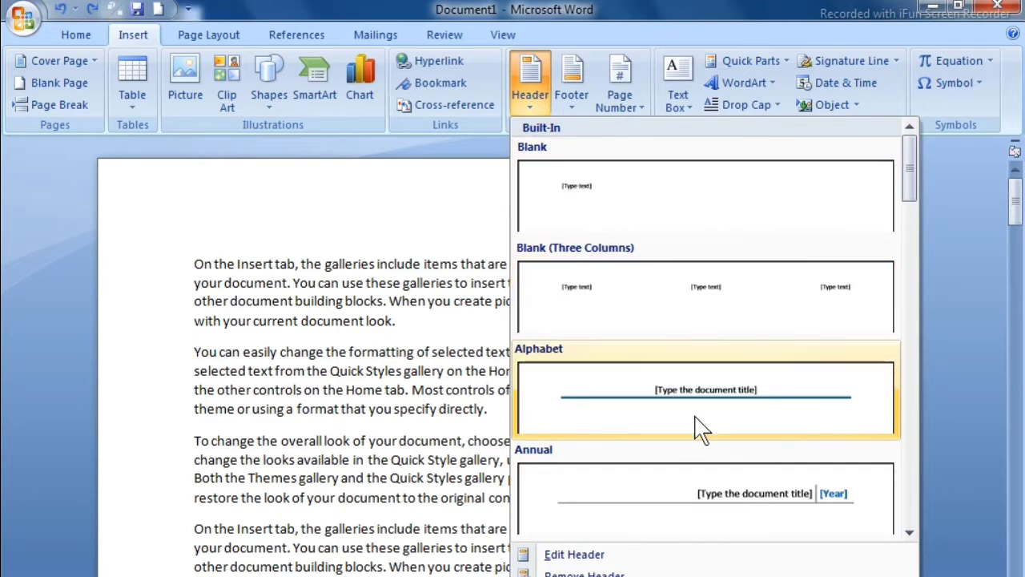
left_click_drag(912, 181, 910, 525)
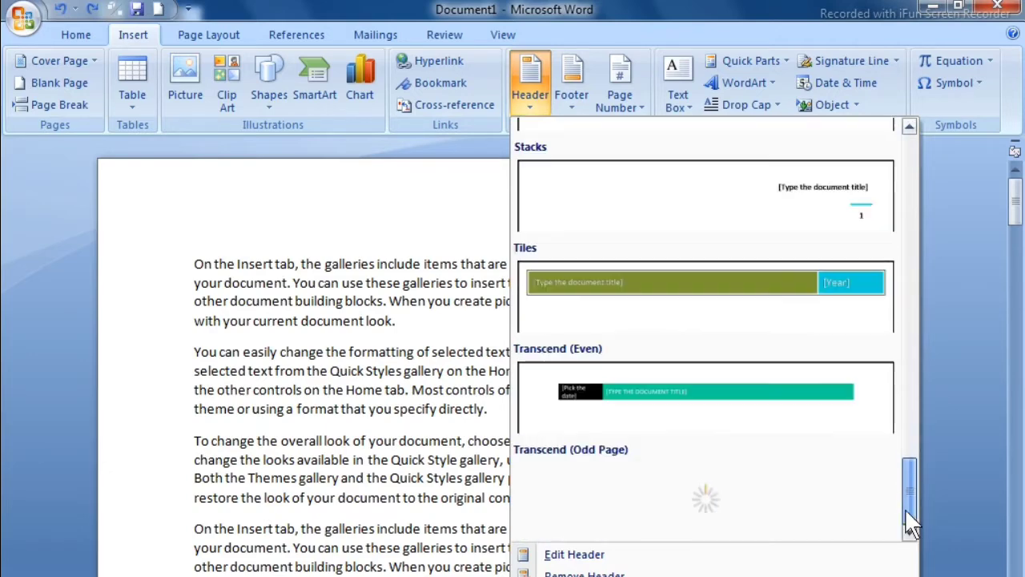
scroll(746, 339, "up", 5)
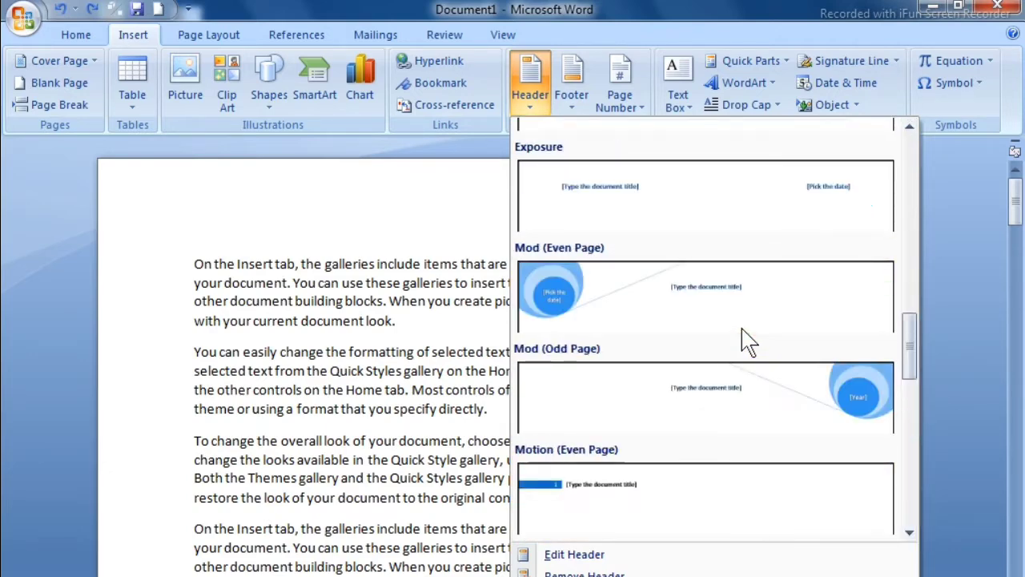
scroll(749, 376, "down", 5)
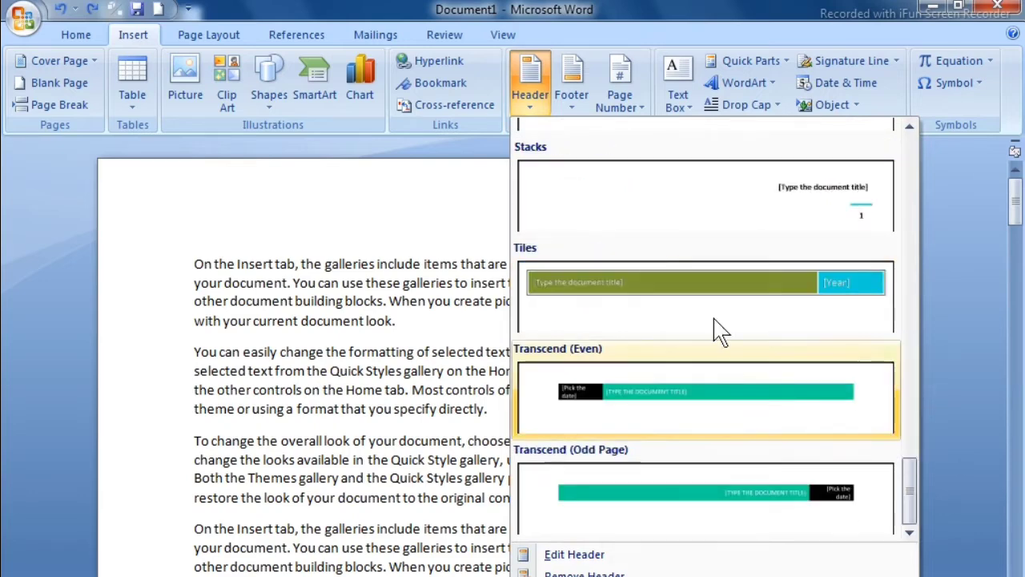
scroll(762, 288, "up", 10)
scroll(757, 321, "down", 10)
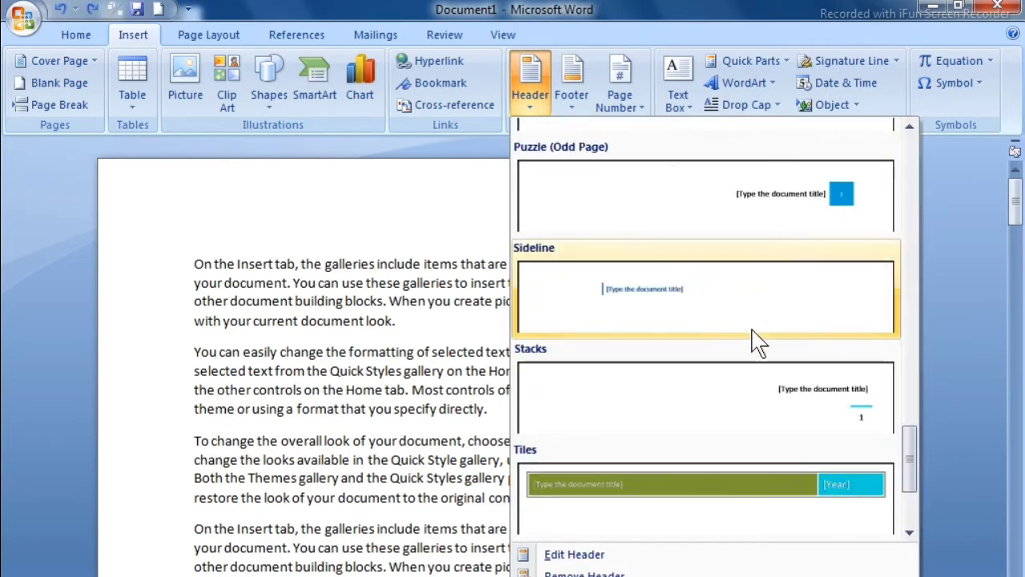
scroll(765, 377, "down", 2)
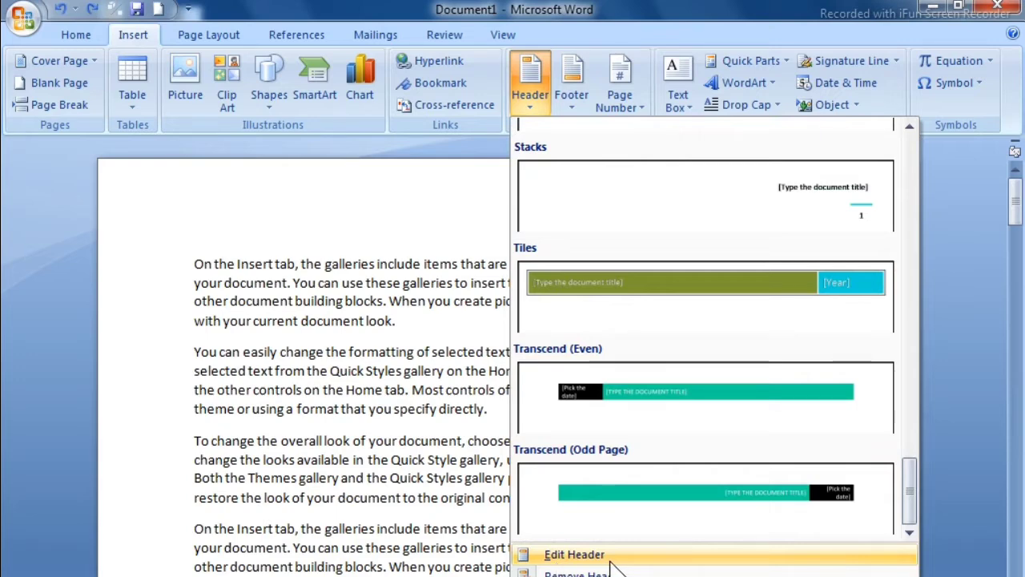
left_click(574, 554)
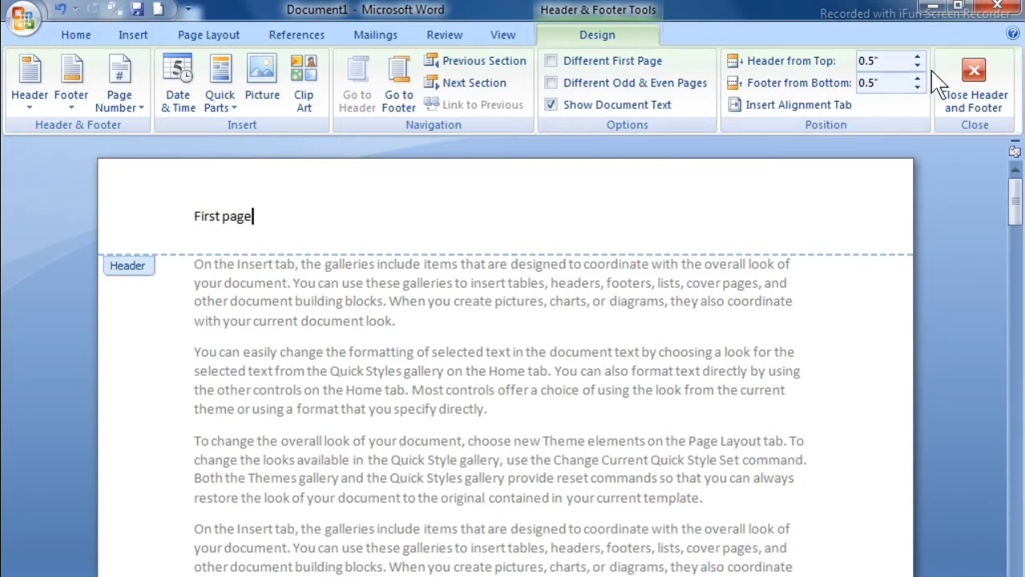
left_click(974, 103)
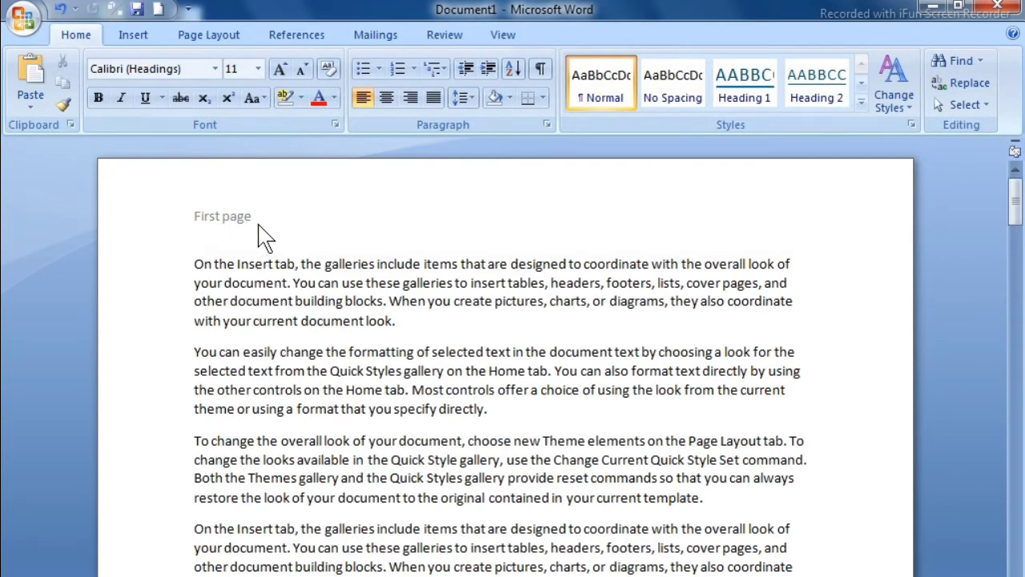
Check the header text on each page of the document, from the first page to the last
scroll(270, 240, "down", 3)
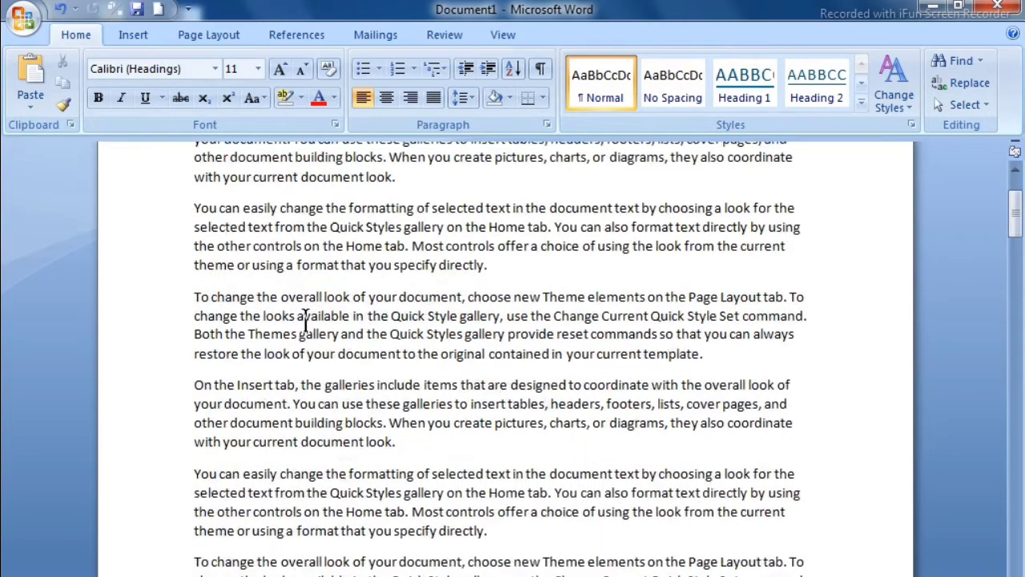
scroll(305, 320, "down", 12)
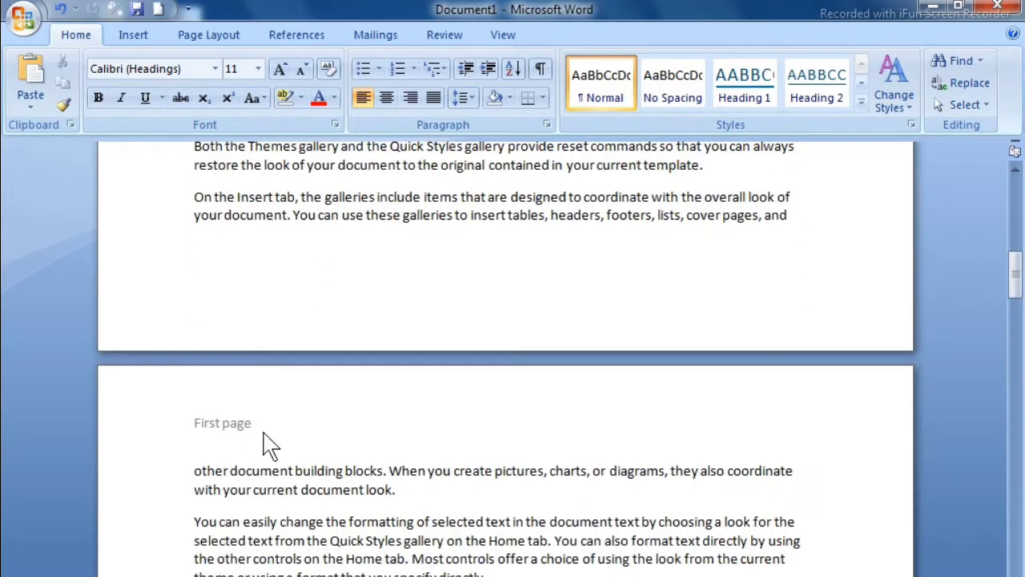
scroll(271, 445, "down", 10)
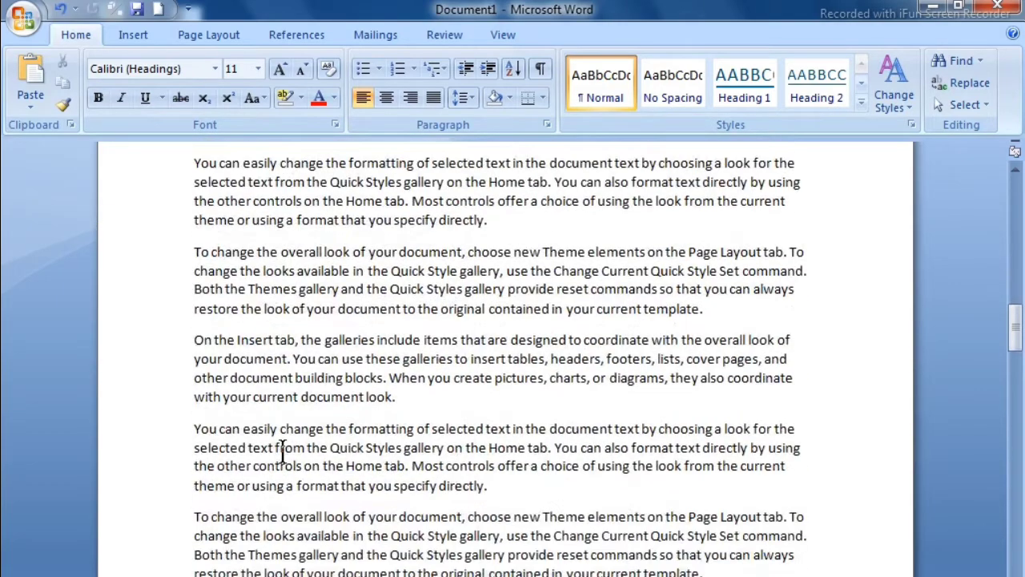
scroll(286, 451, "down", 3)
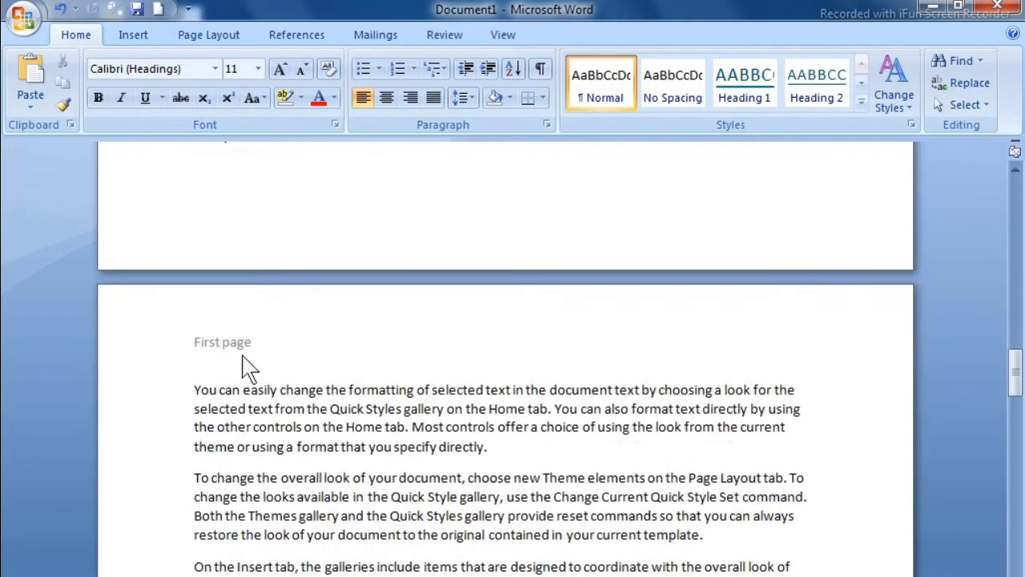
scroll(254, 376, "down", 5)
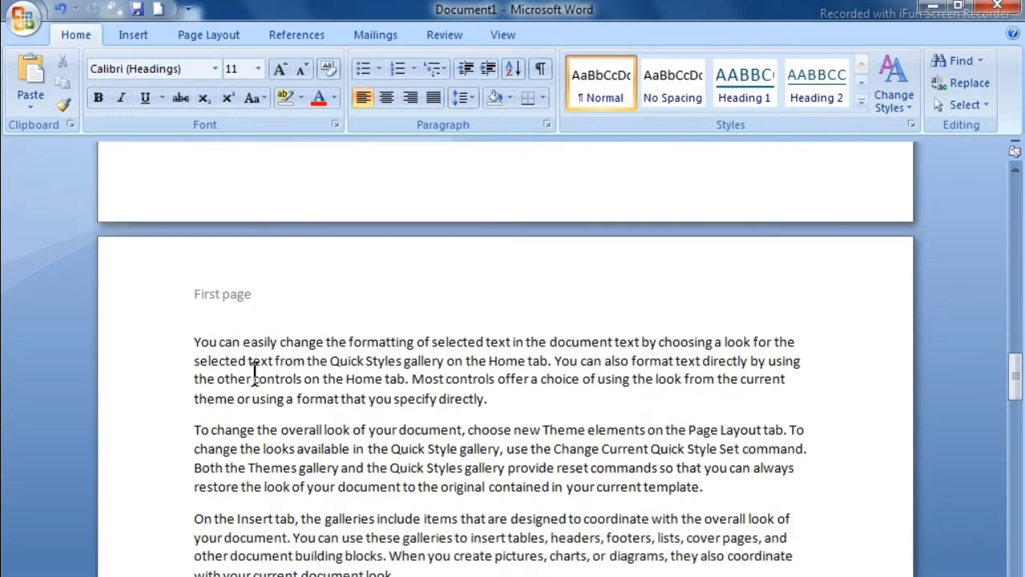
scroll(255, 384, "down", 5)
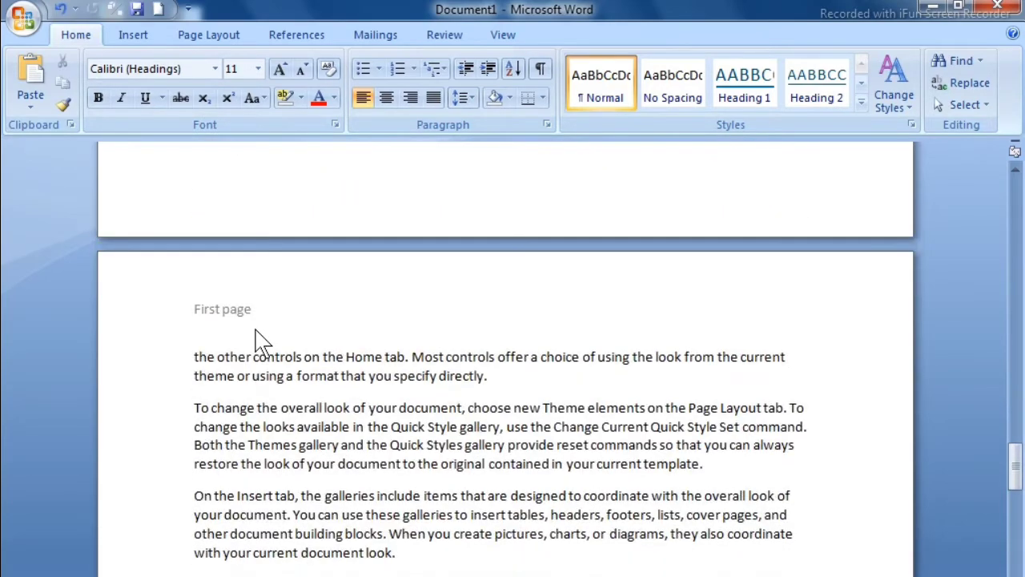
scroll(263, 355, "down", 1)
scroll(274, 425, "down", 9)
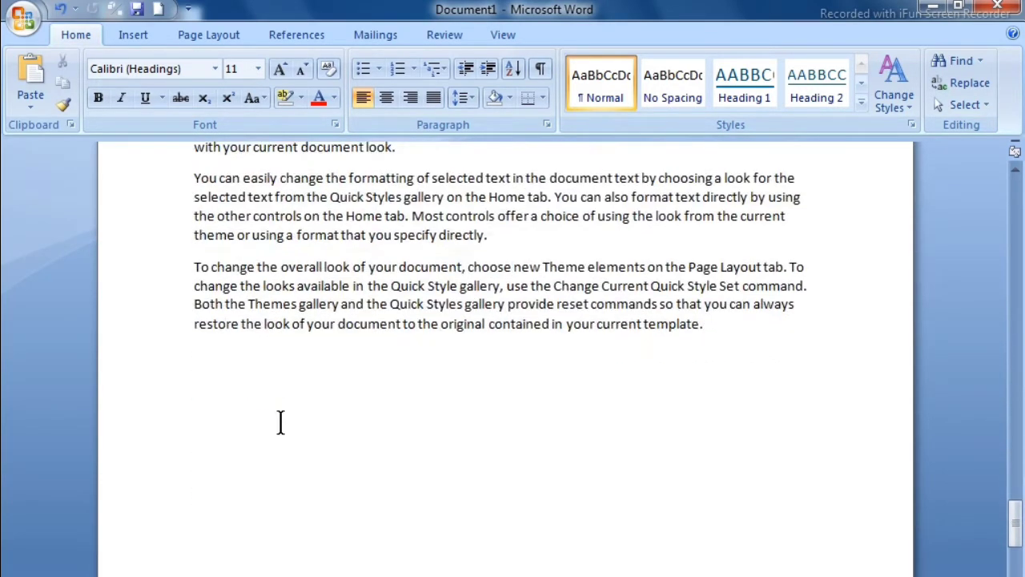
scroll(281, 433, "up", 15)
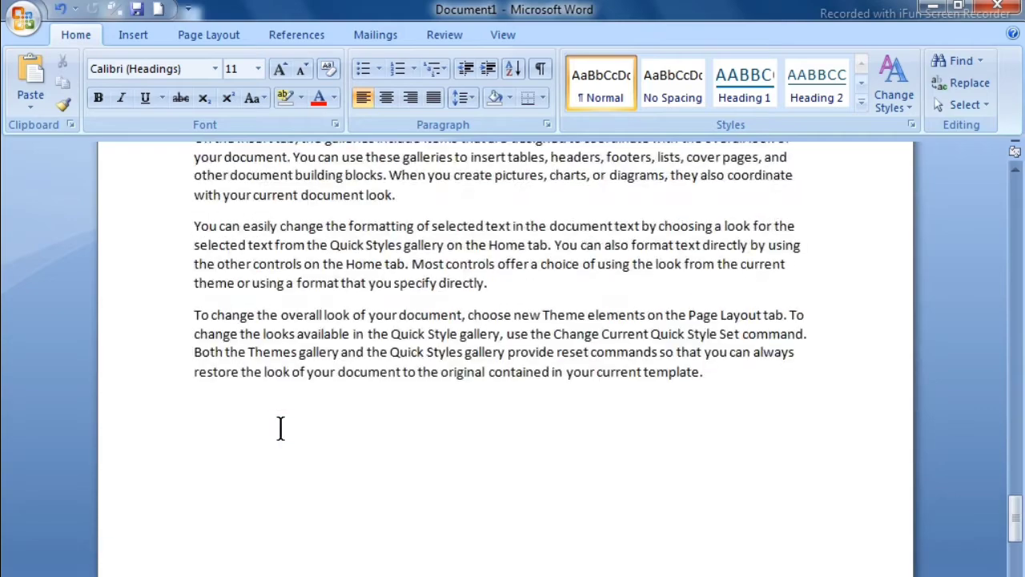
scroll(318, 408, "up", 20)
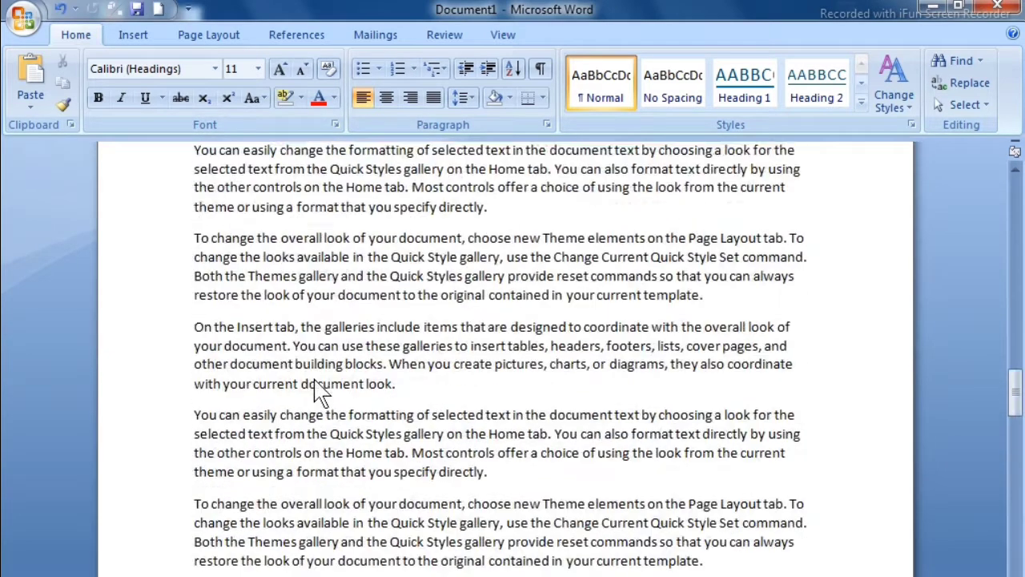
scroll(314, 379, "up", 20)
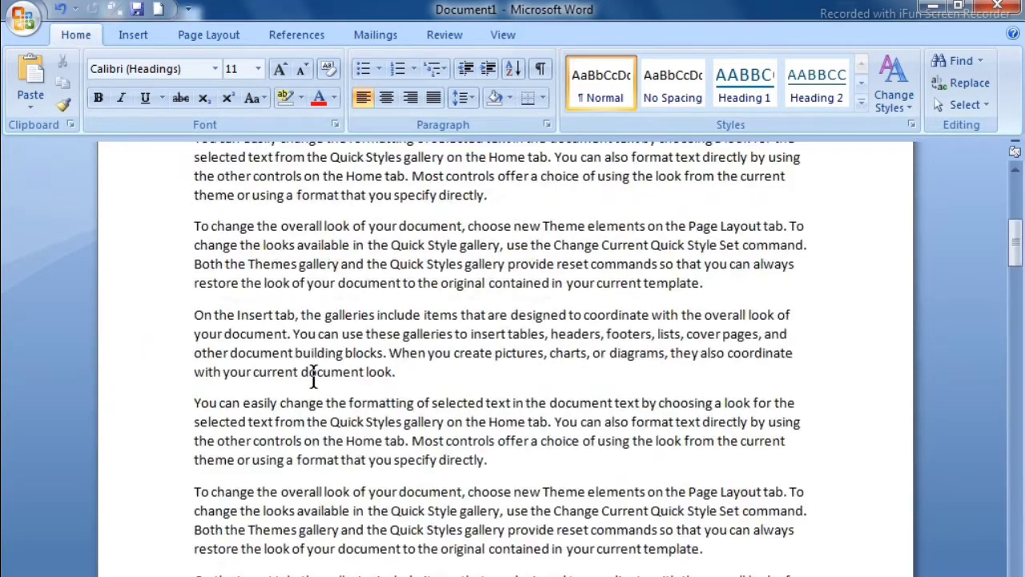
scroll(330, 416, "down", 15)
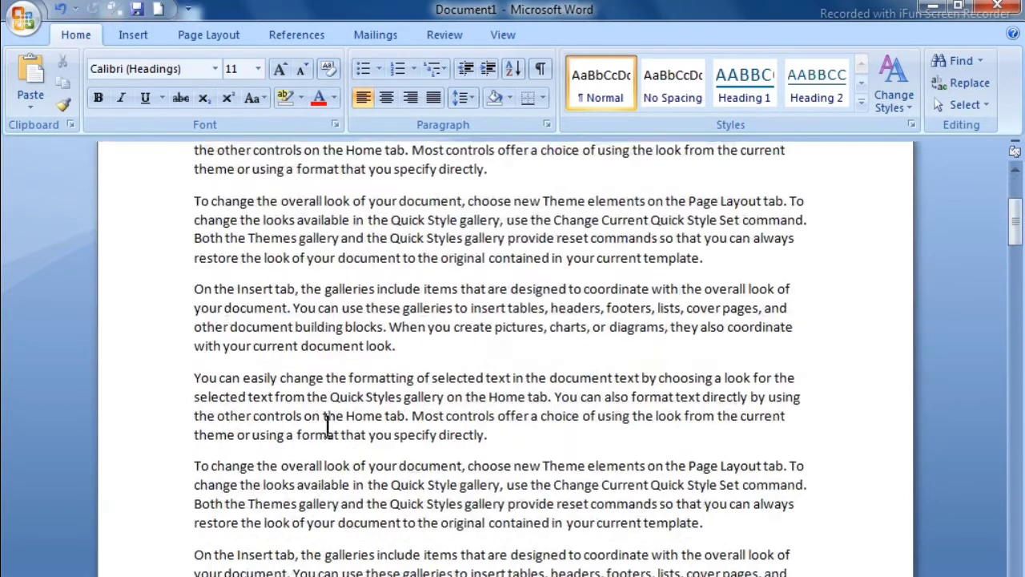
scroll(336, 380, "up", 15)
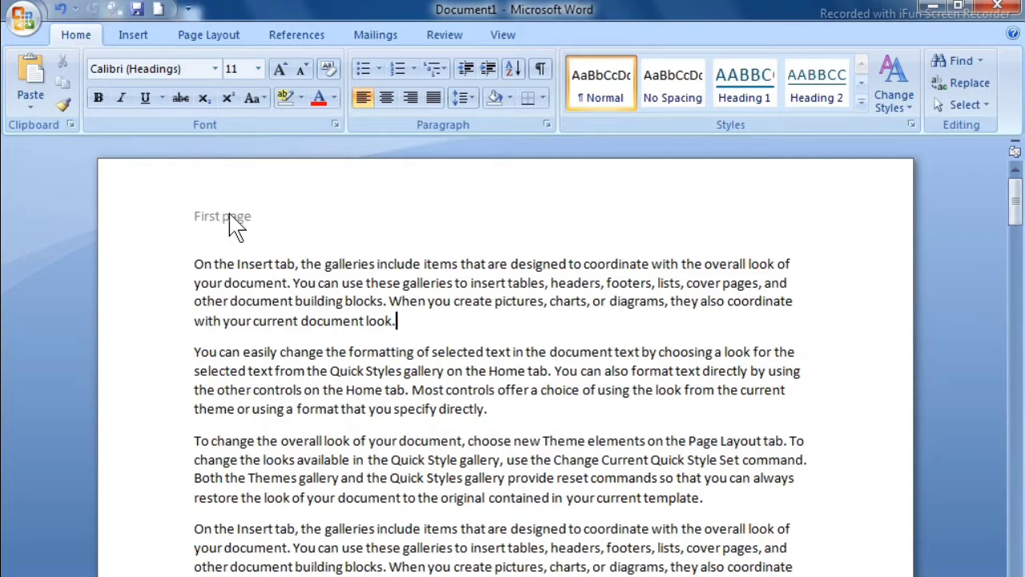
Enable Different Odd & Even Pages for the document's headers and close header editing
double_click(383, 216)
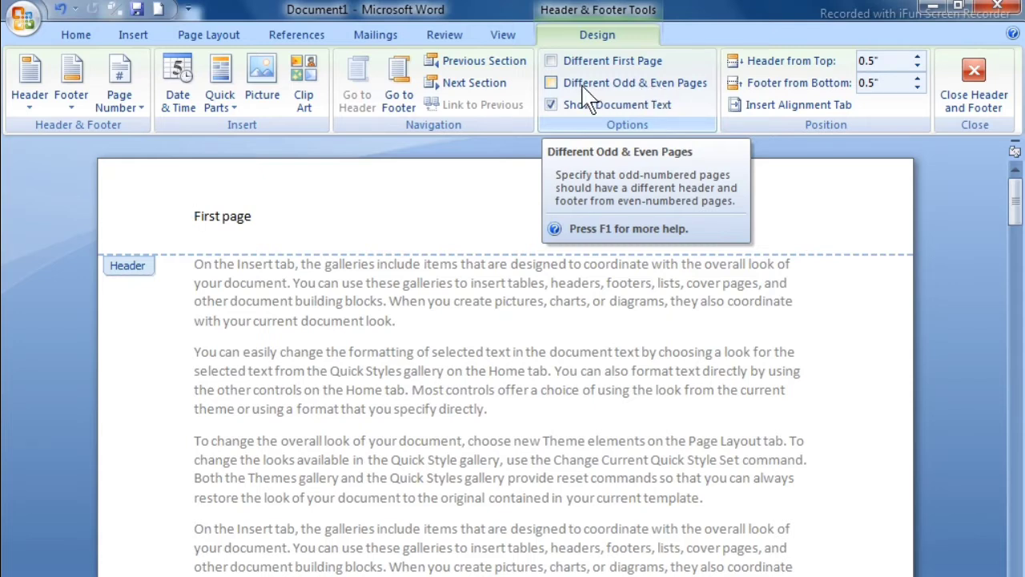
left_click(552, 83)
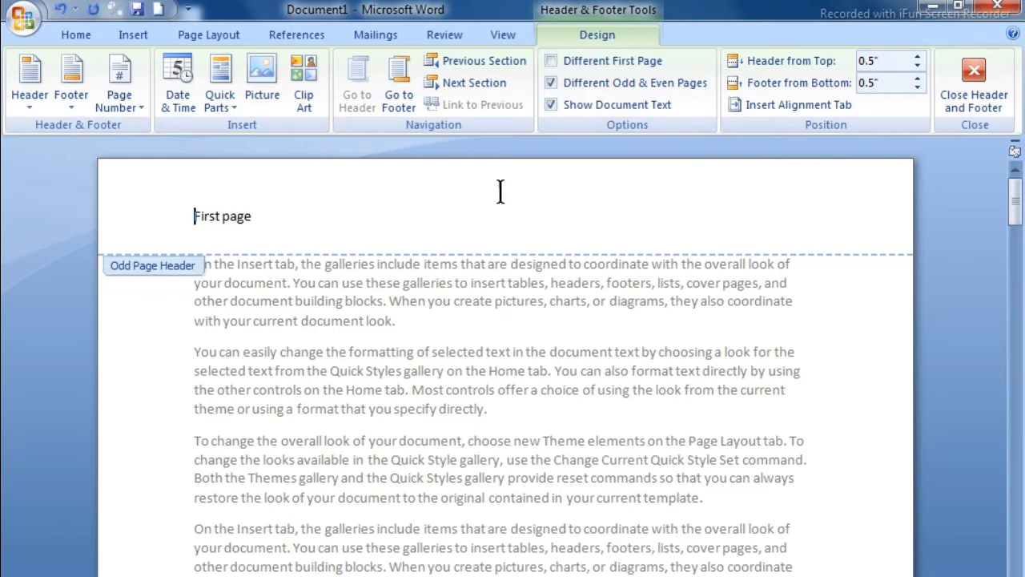
left_click(975, 112)
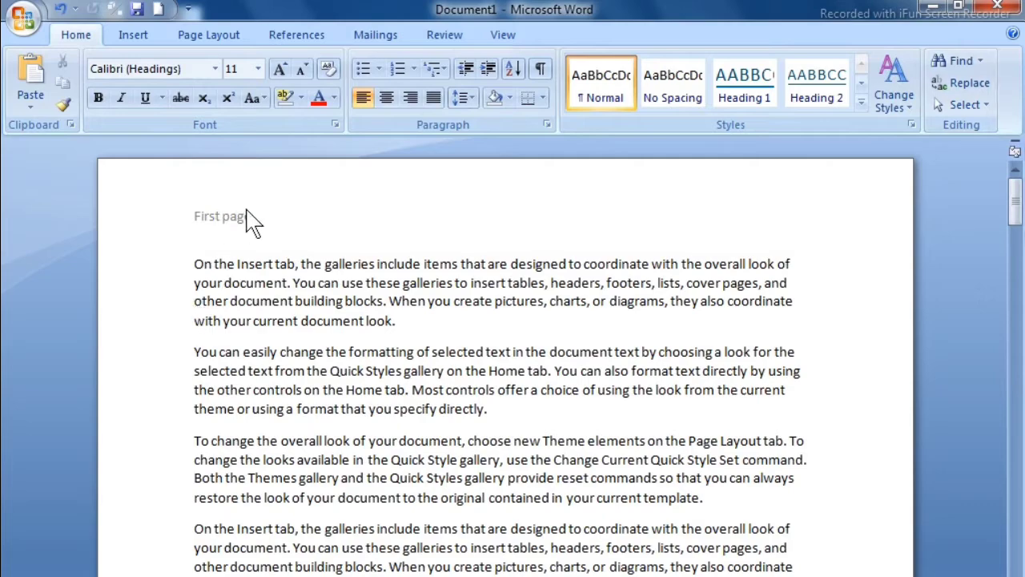
Enter "Second page" as the even page header on page two and return to the body text
scroll(318, 332, "down", 4)
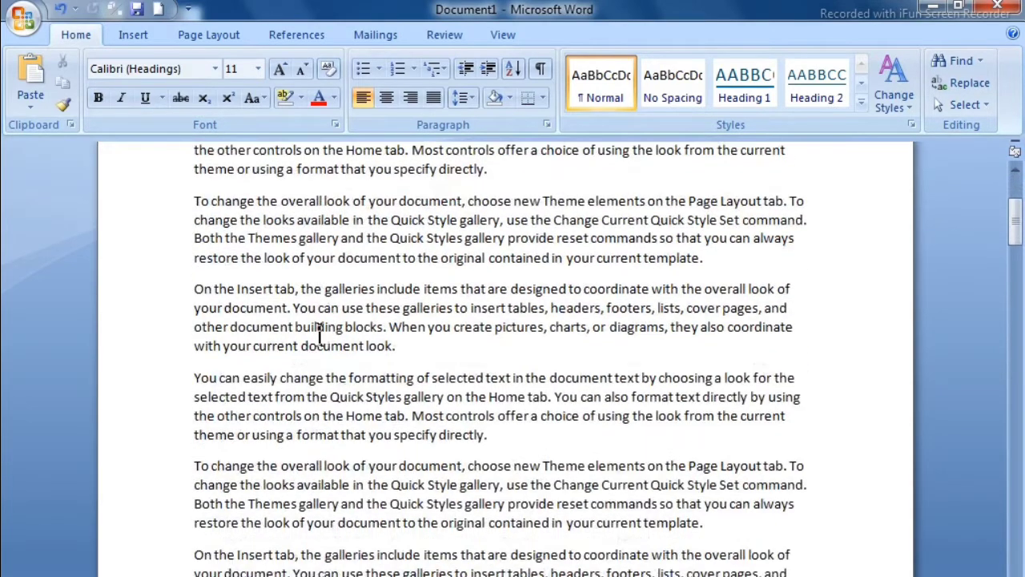
scroll(318, 332, "down", 7)
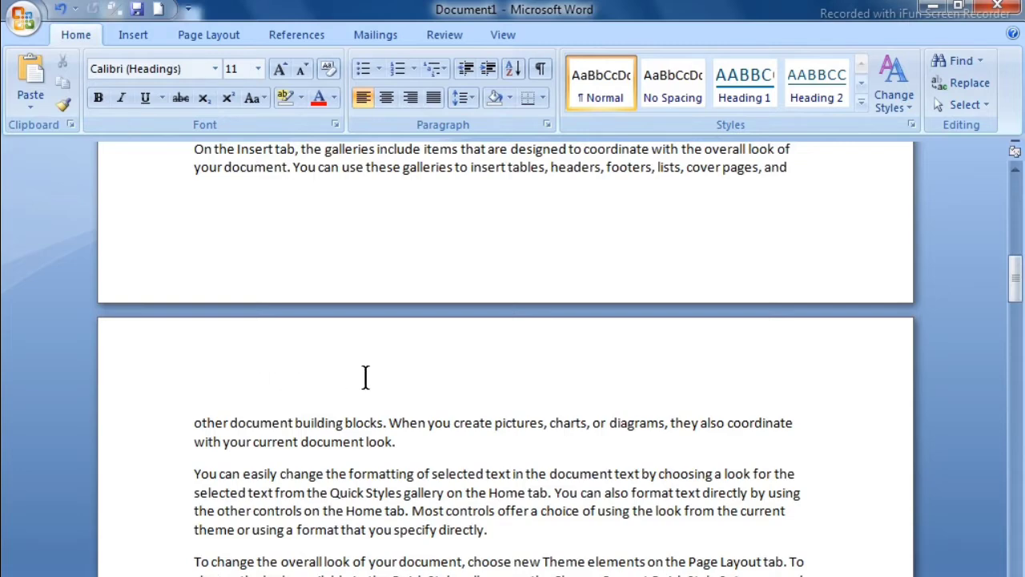
double_click(319, 376)
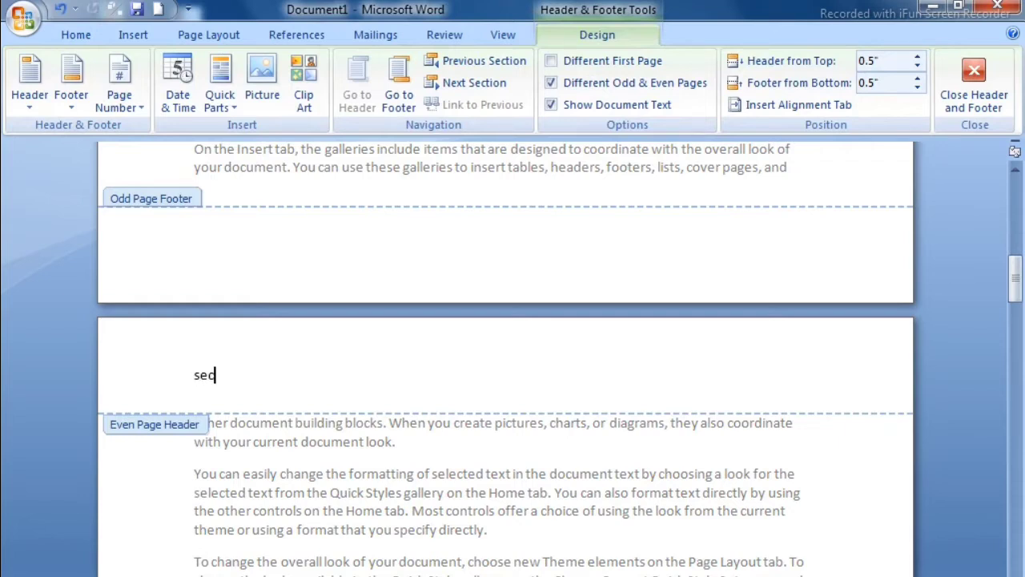
type("second p")
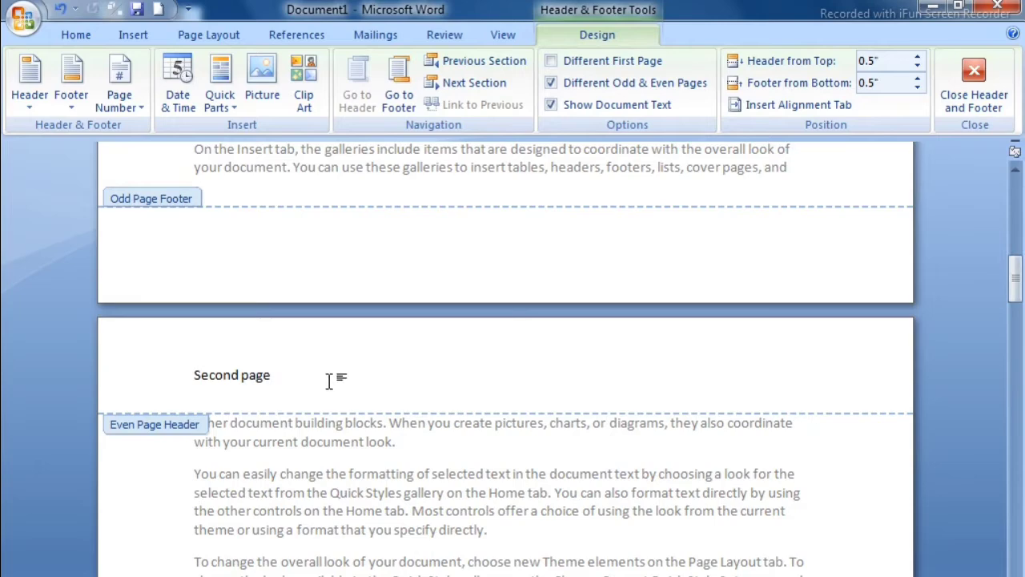
double_click(549, 504)
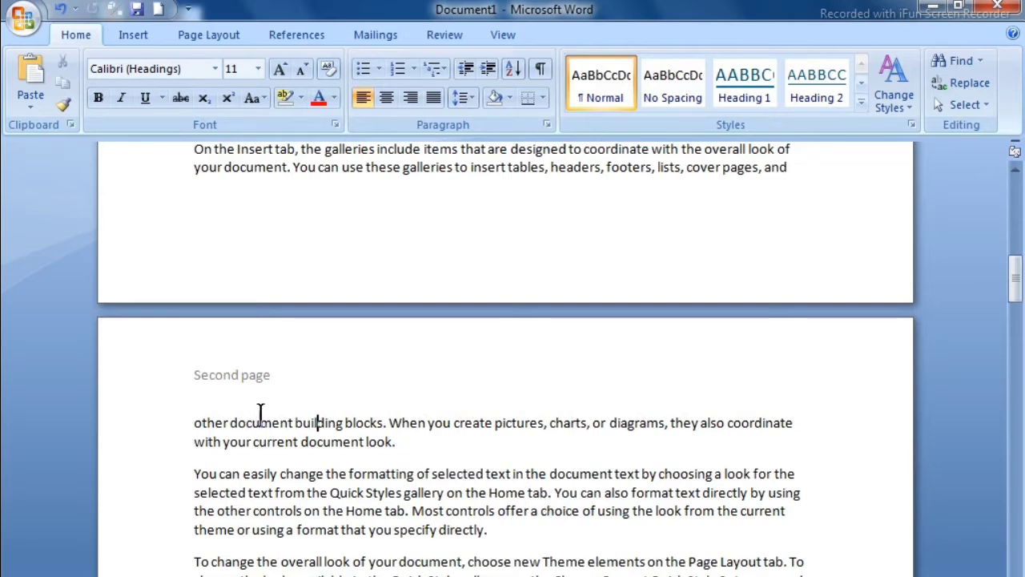
Enable Different First Page, enter "First page" as the first page header, and go to the even page header
scroll(263, 414, "down", 6)
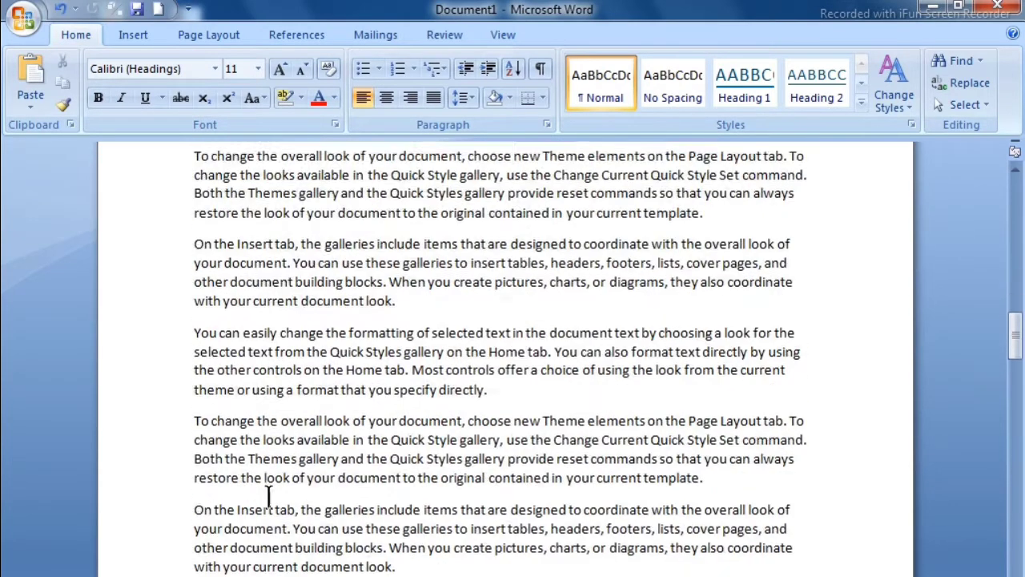
scroll(269, 496, "up", 7)
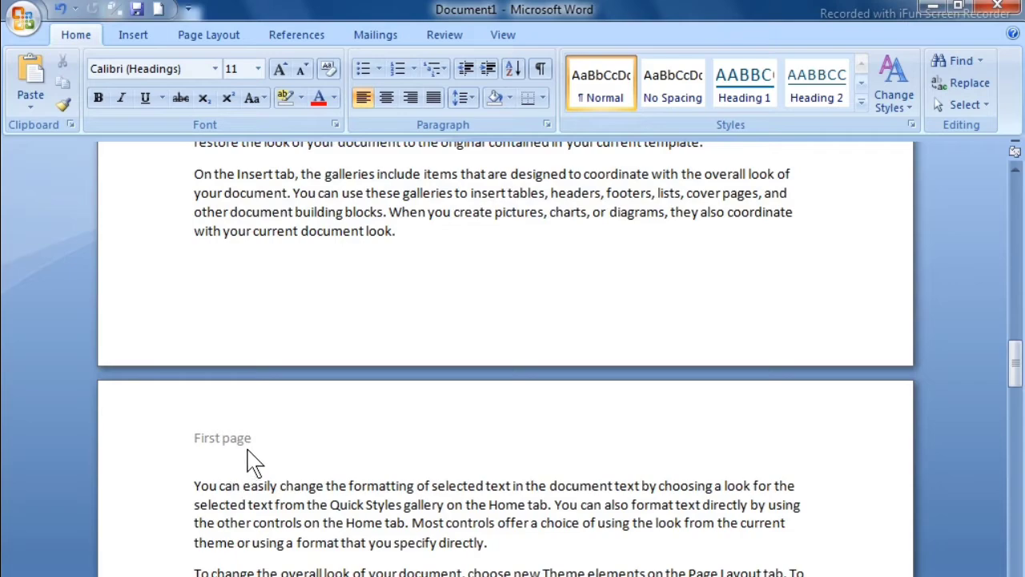
scroll(255, 463, "down", 10)
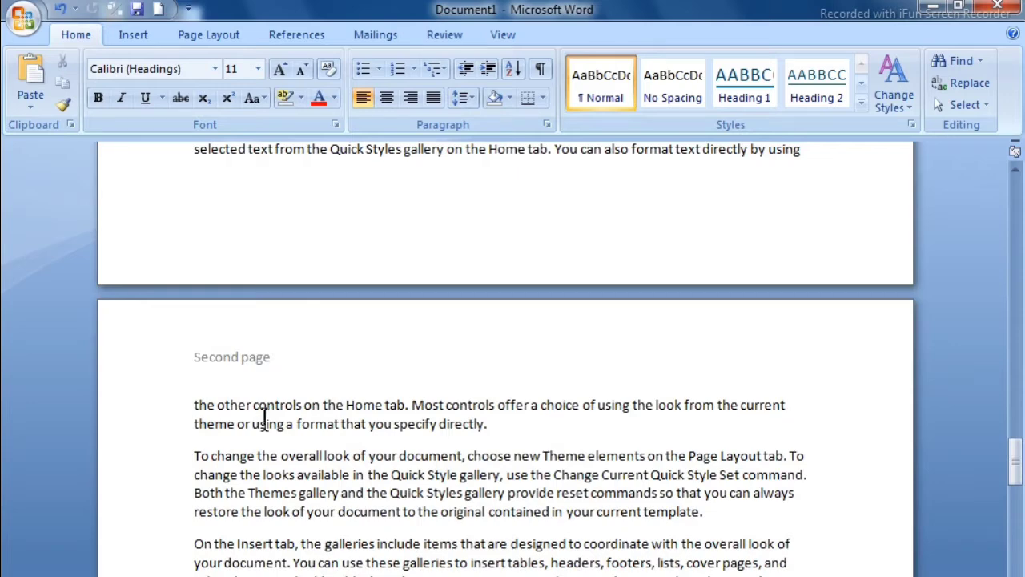
scroll(280, 497, "up", 8)
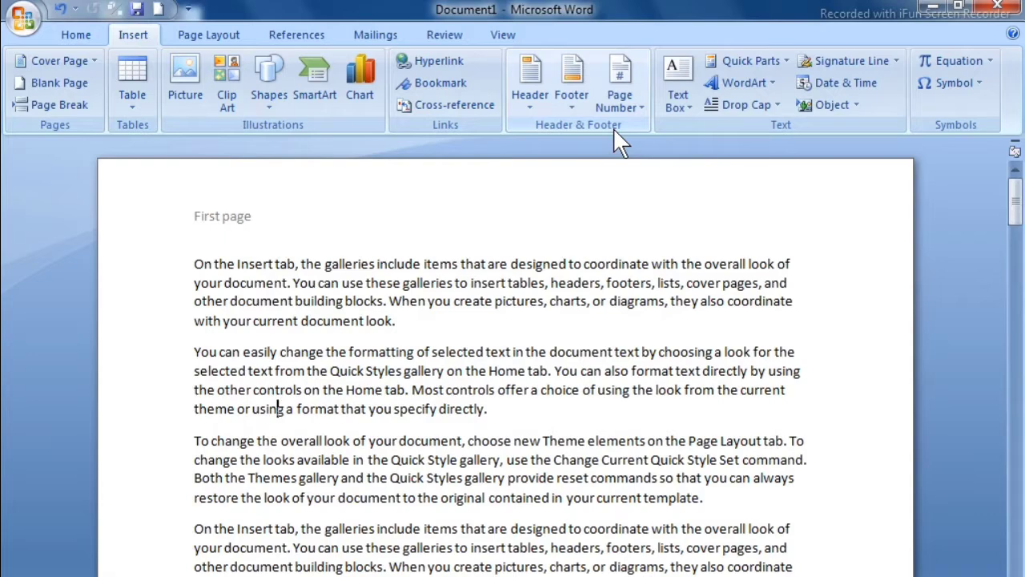
double_click(471, 191)
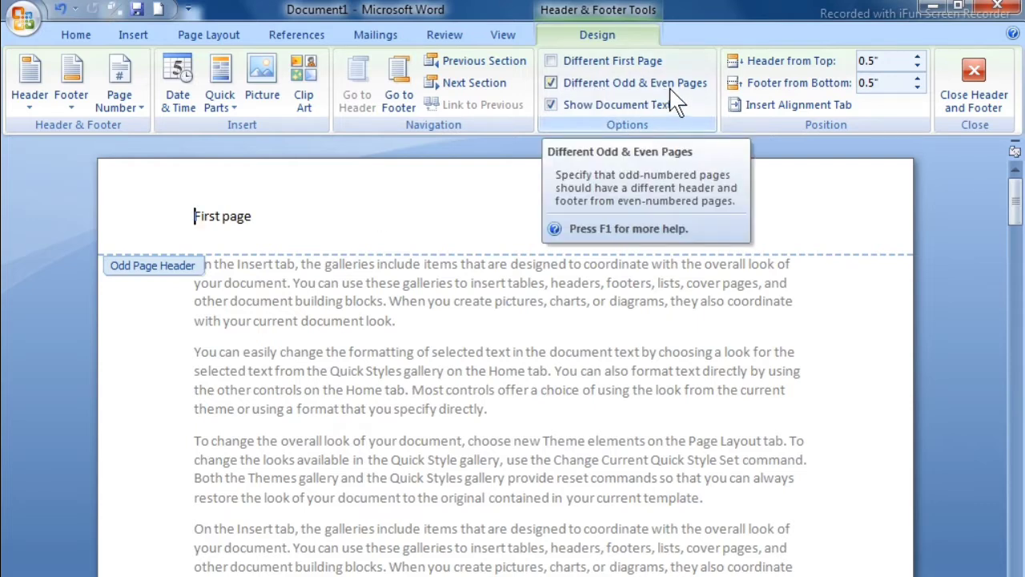
left_click(551, 62)
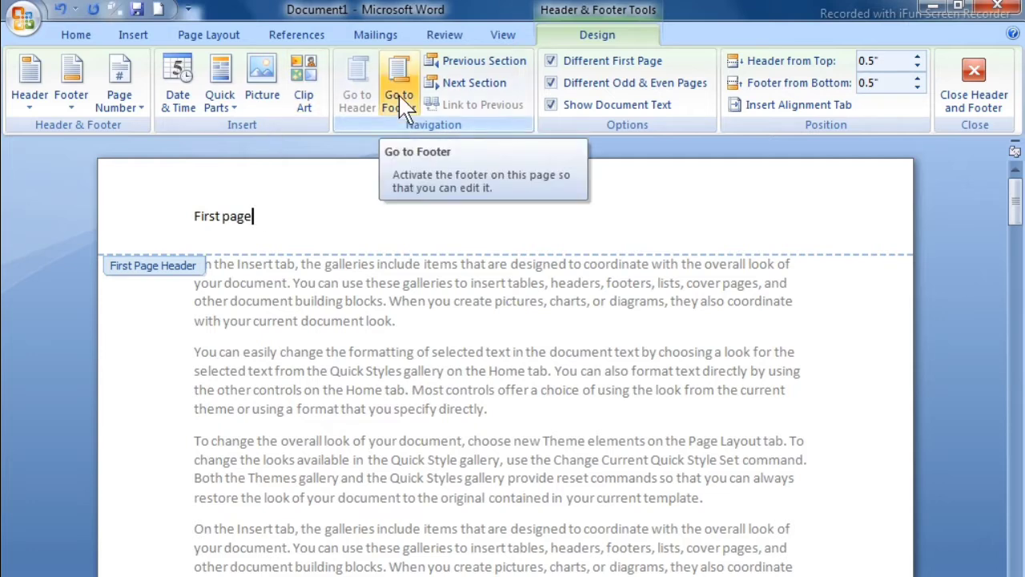
left_click(454, 86)
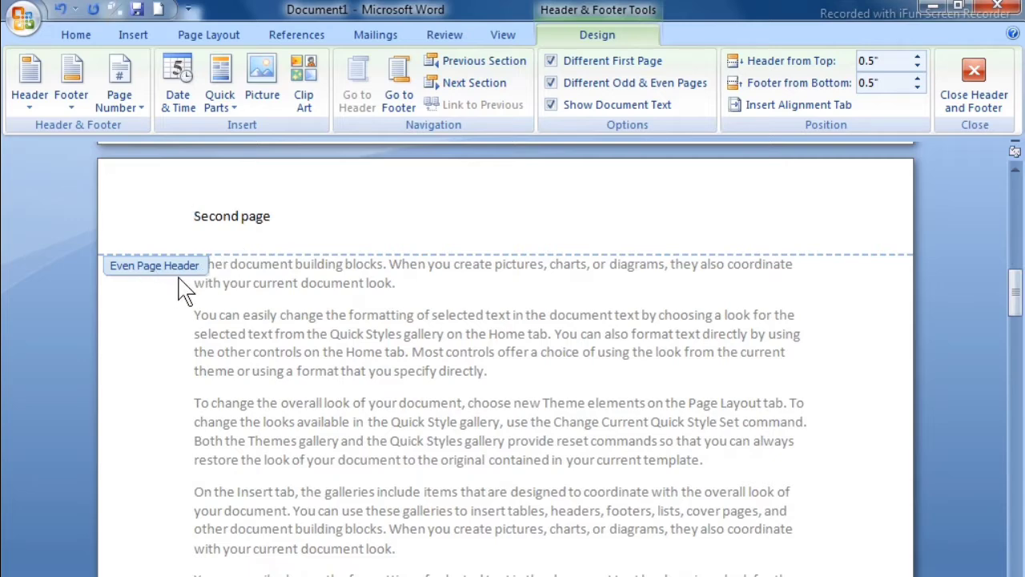
Replace the odd page header text with "CHNM" and close header editing
left_click(440, 87)
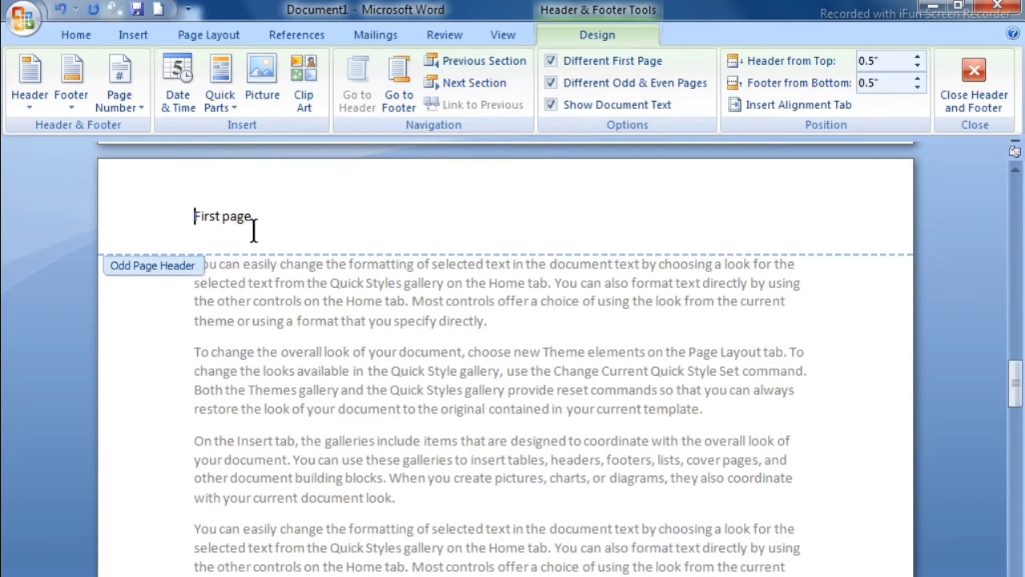
left_click(155, 237)
key("Delete")
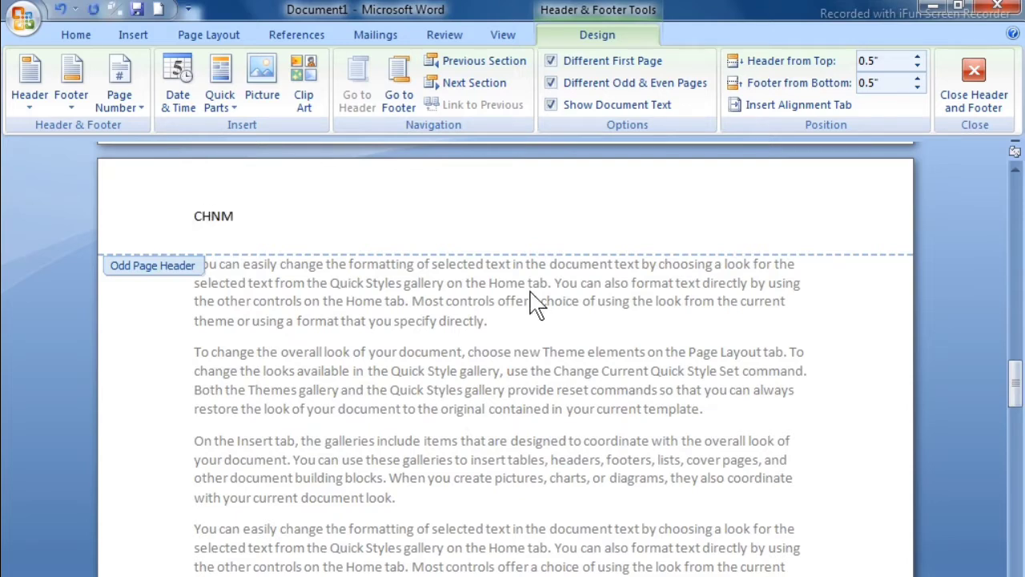
left_click(993, 104)
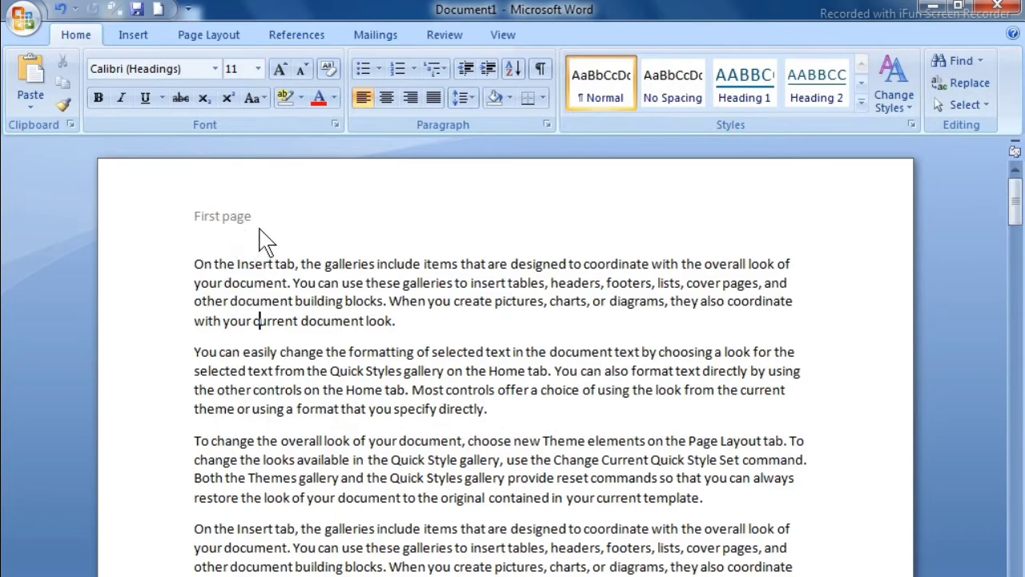
Check the header text on each page, from the first page through the fourth, and return to the document's start
scroll(309, 304, "down", 5)
scroll(316, 336, "down", 7)
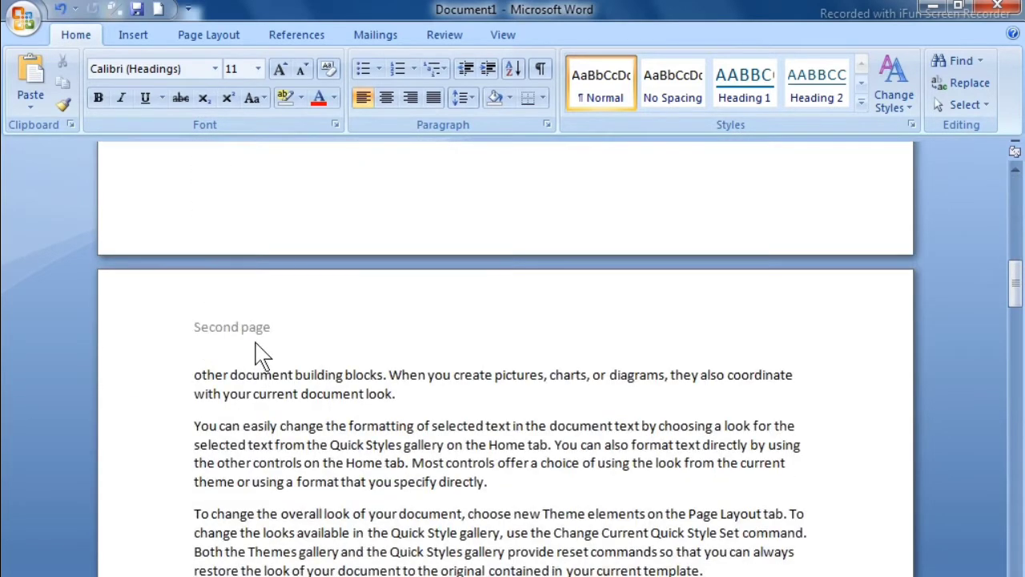
scroll(319, 385, "down", 6)
scroll(318, 422, "down", 7)
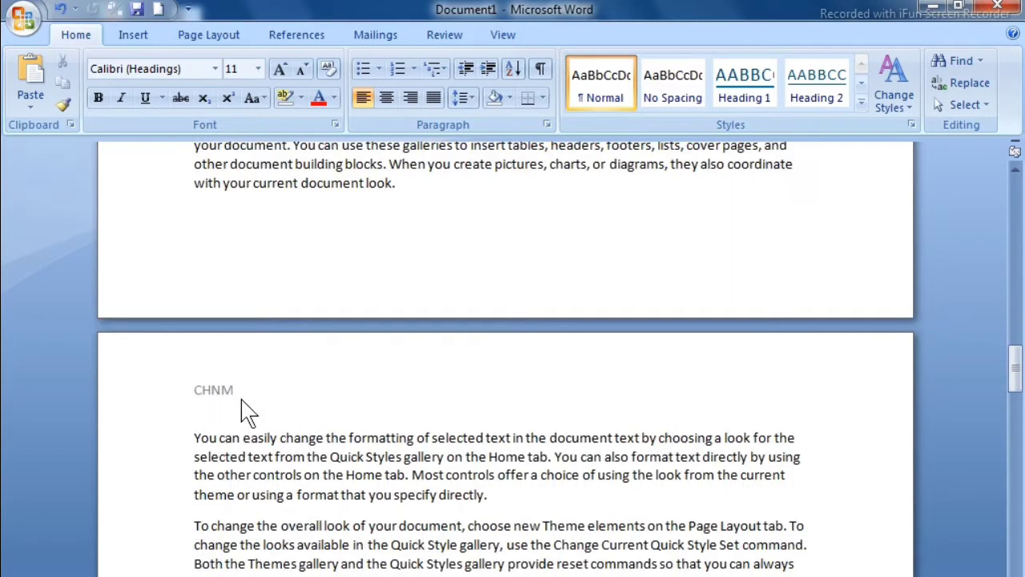
scroll(282, 423, "down", 8)
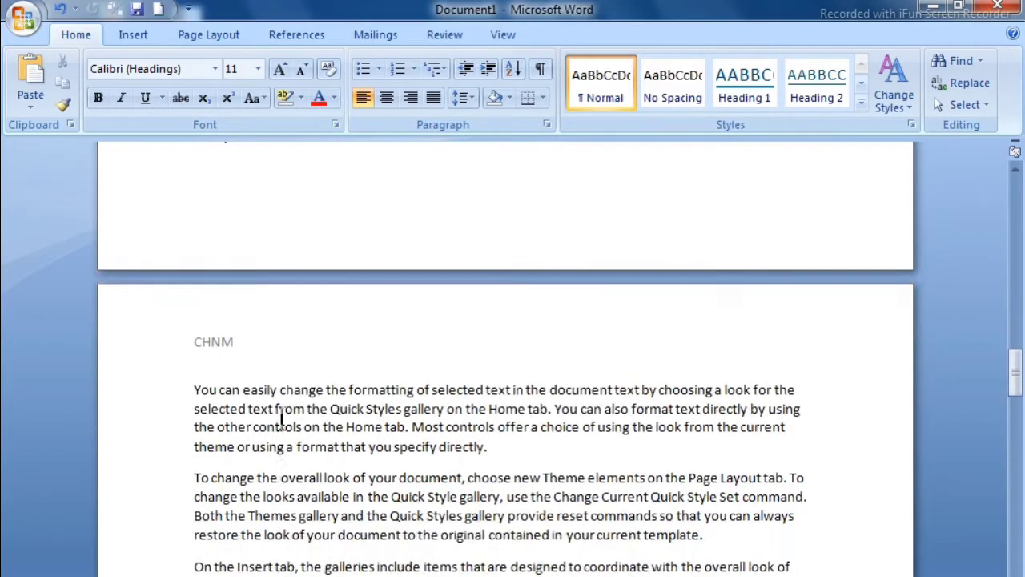
scroll(277, 432, "down", 5)
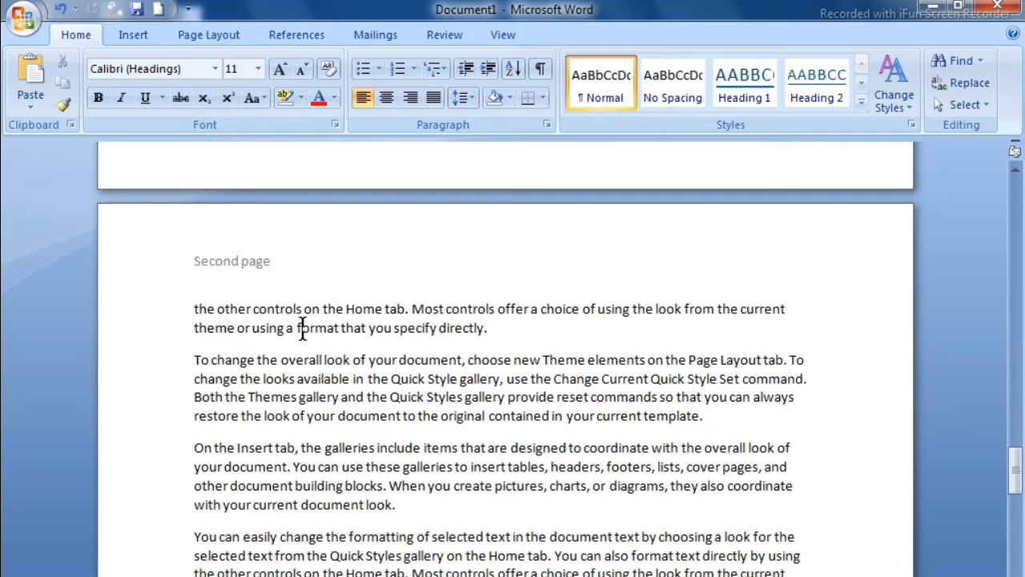
scroll(309, 352, "down", 6)
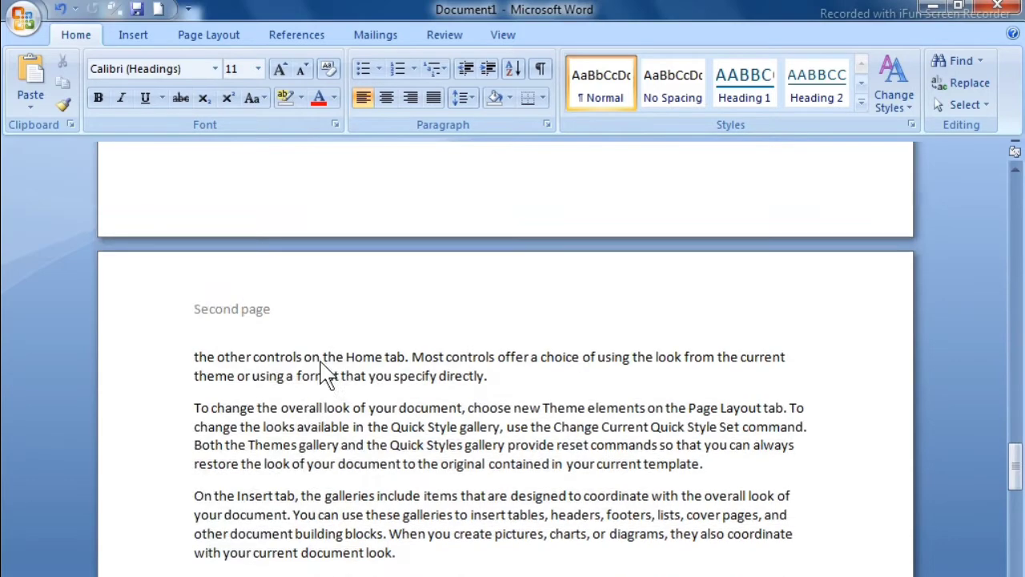
scroll(312, 360, "up", 20)
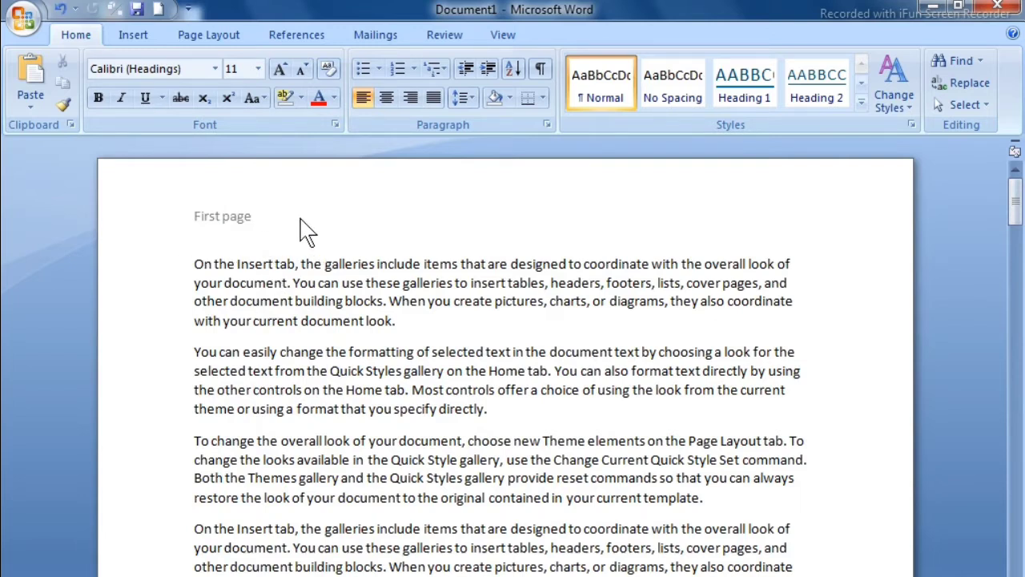
Replace the even page header text on page two with "CCC"
scroll(309, 325, "down", 5)
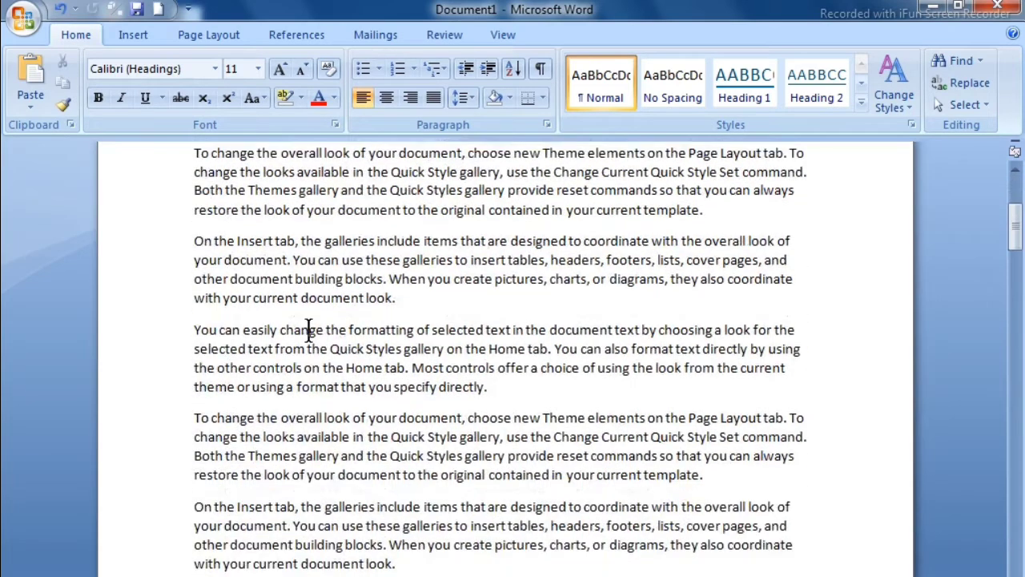
scroll(309, 329, "down", 5)
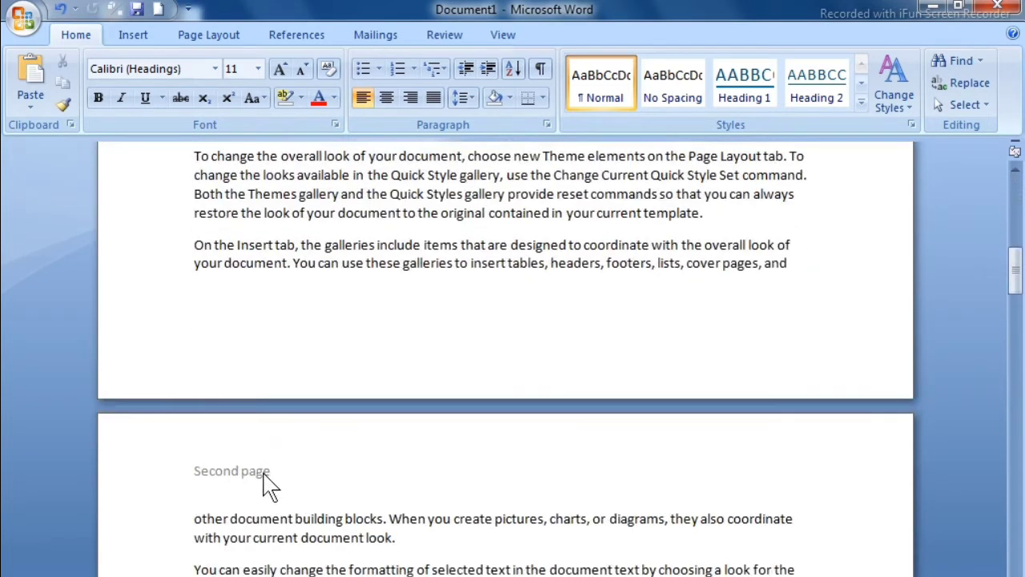
double_click(264, 476)
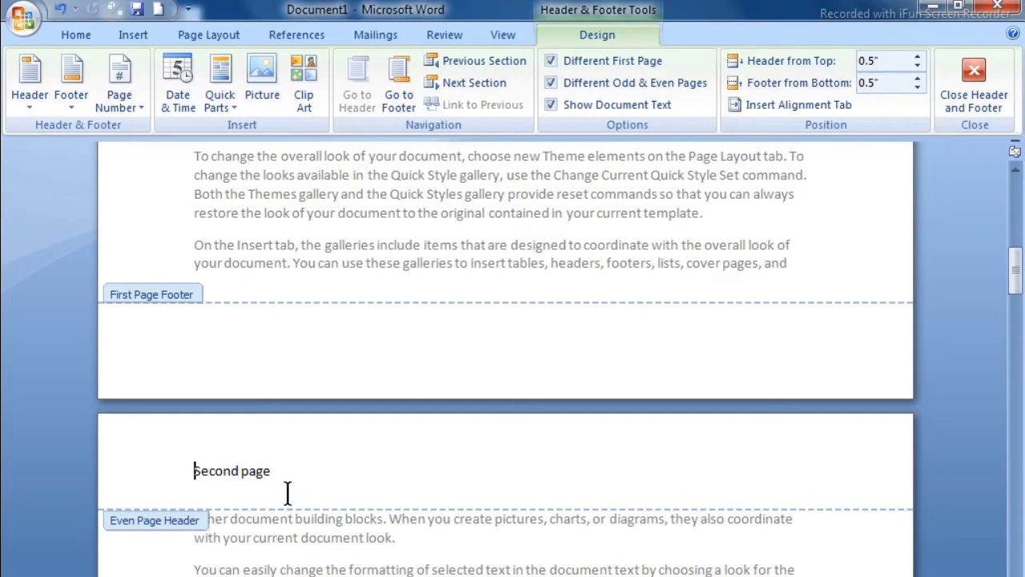
left_click(142, 480)
key("Delete")
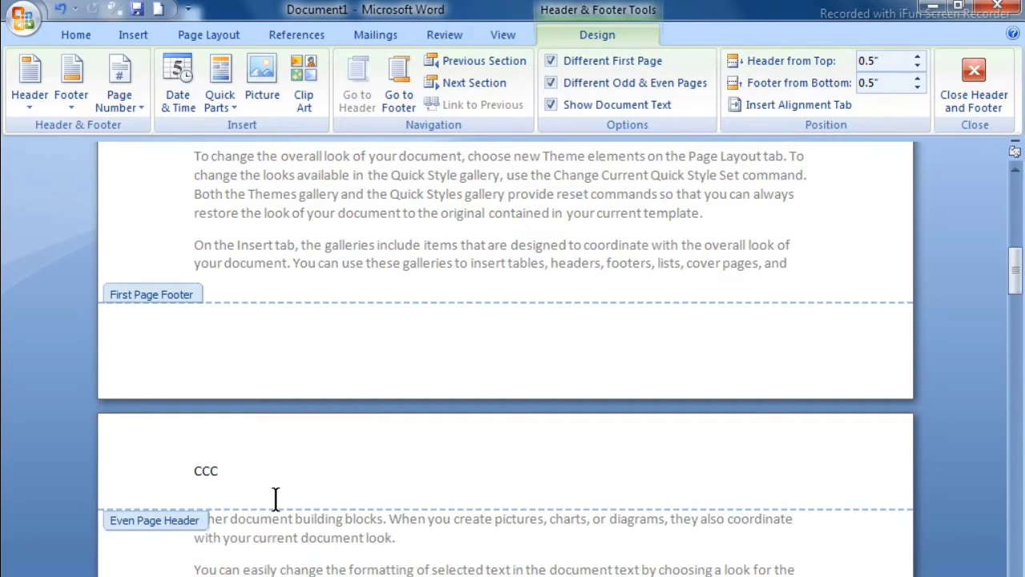
Step back and forth through the odd, even and first page headers, finishing at the first page, and close header editing
left_click(487, 85)
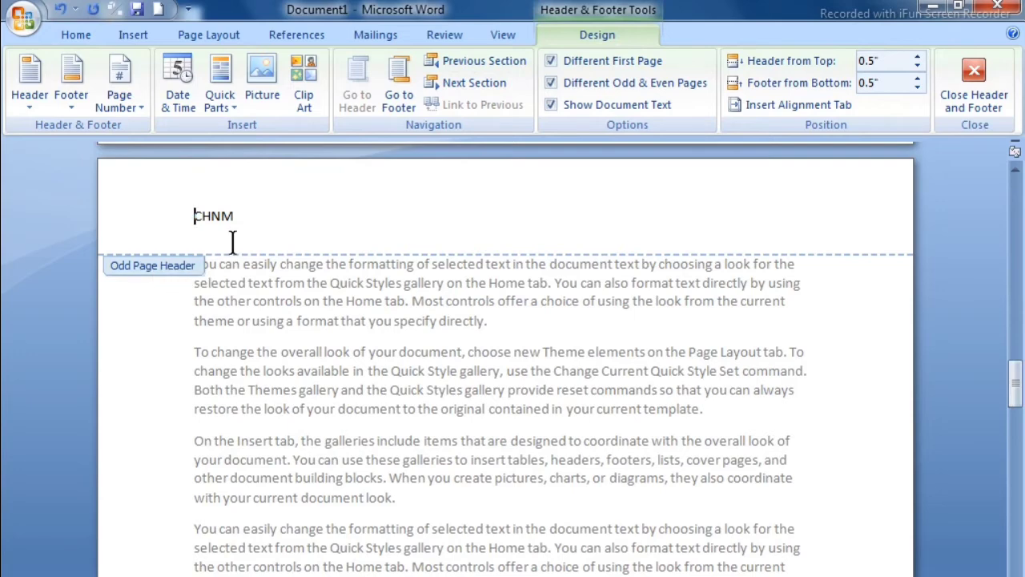
left_click(484, 61)
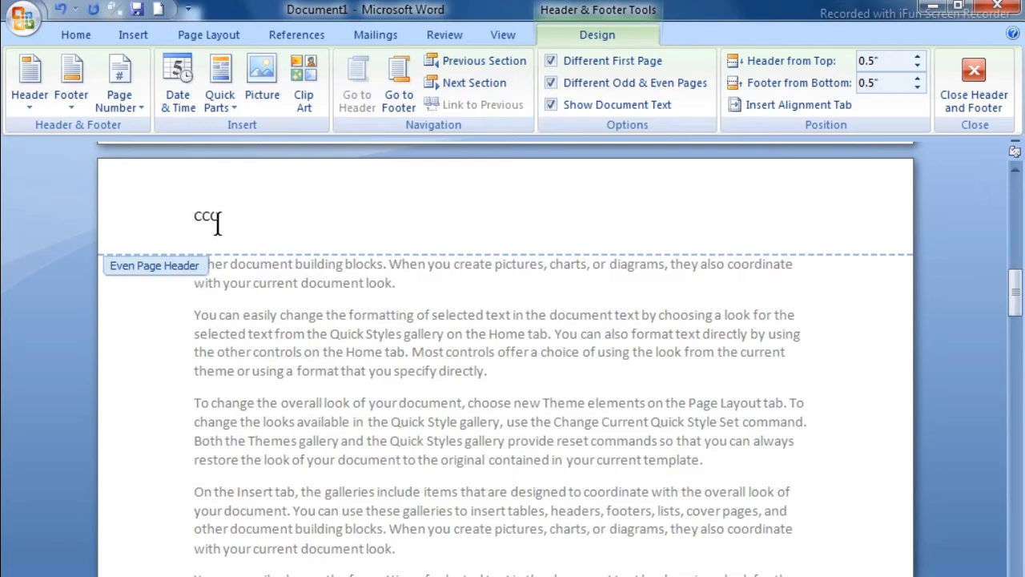
left_click(474, 87)
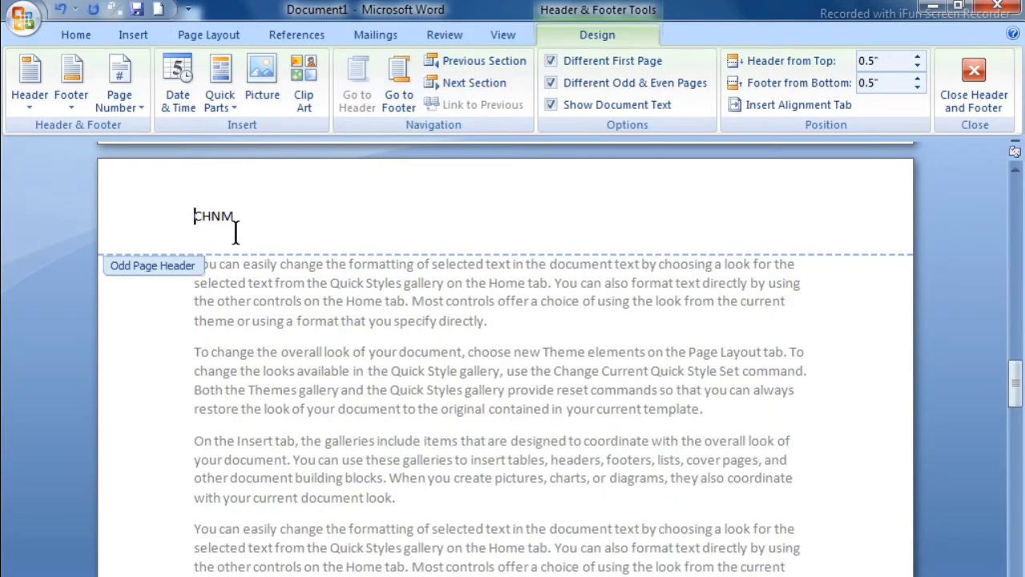
left_click(474, 63)
left_click(474, 63)
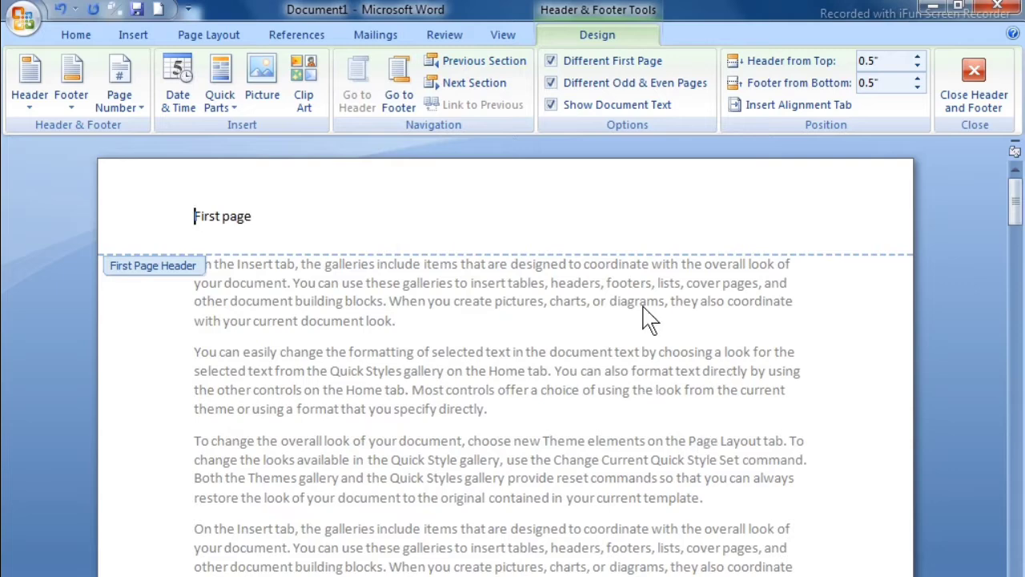
left_click(973, 95)
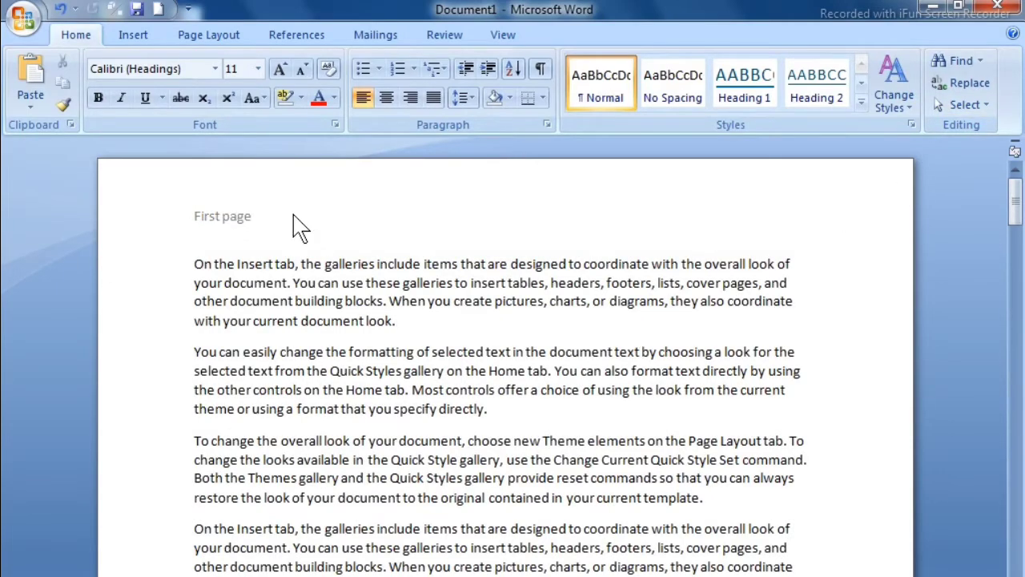
Inspect the even page header on page two and the odd page header on page three, returning to the body text each time
scroll(307, 308, "down", 15)
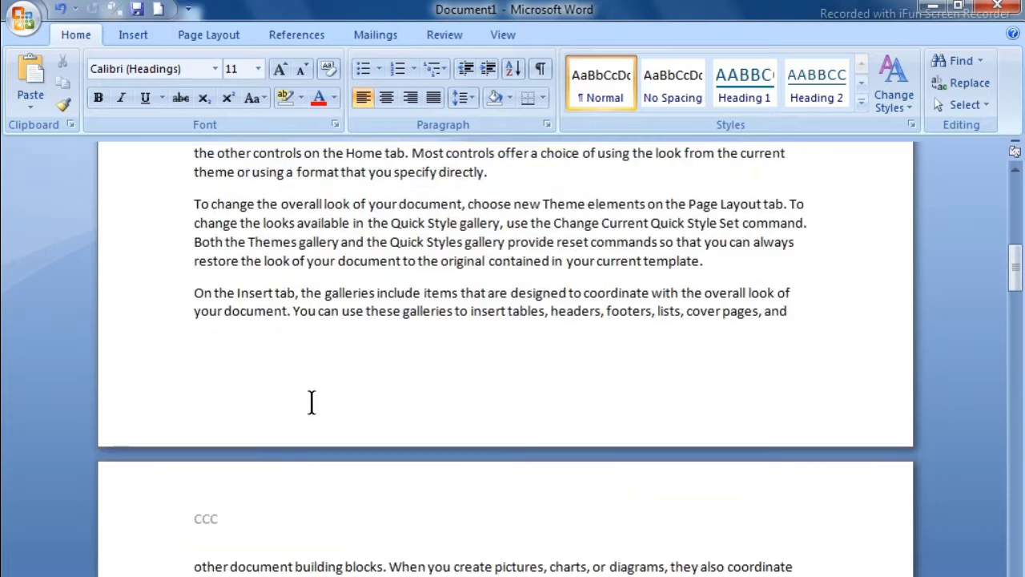
double_click(245, 330)
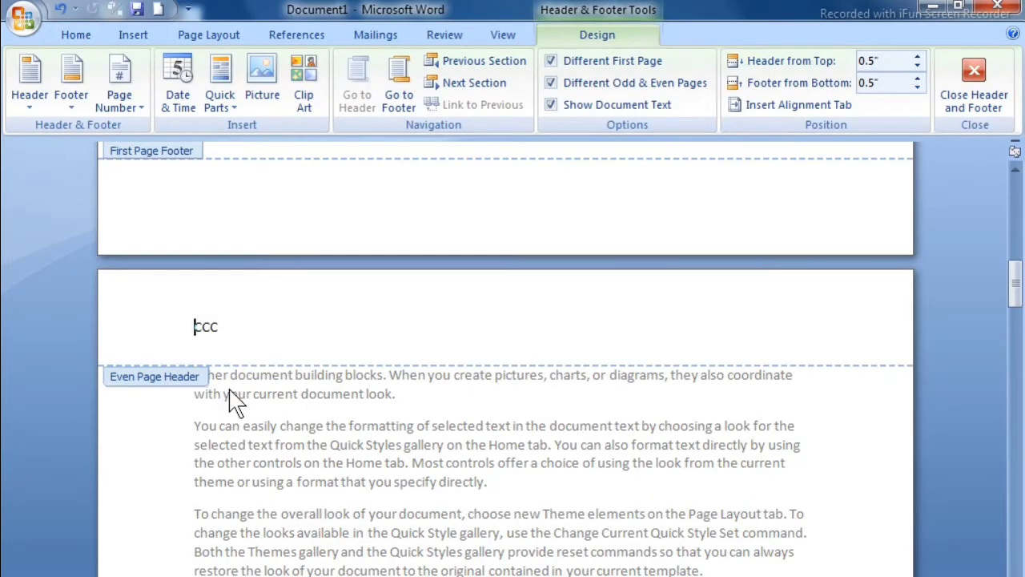
double_click(366, 428)
scroll(361, 437, "down", 7)
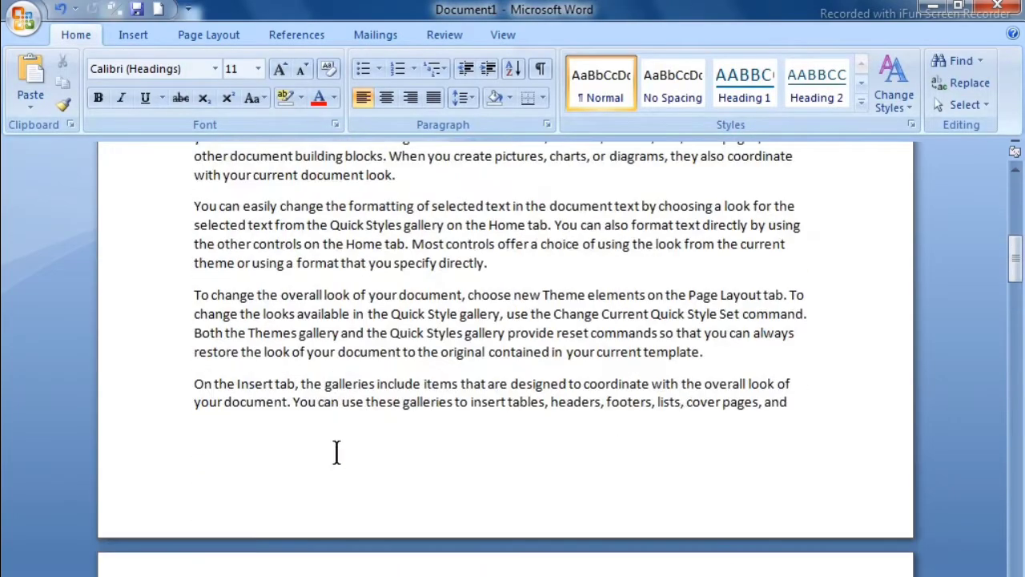
double_click(272, 474)
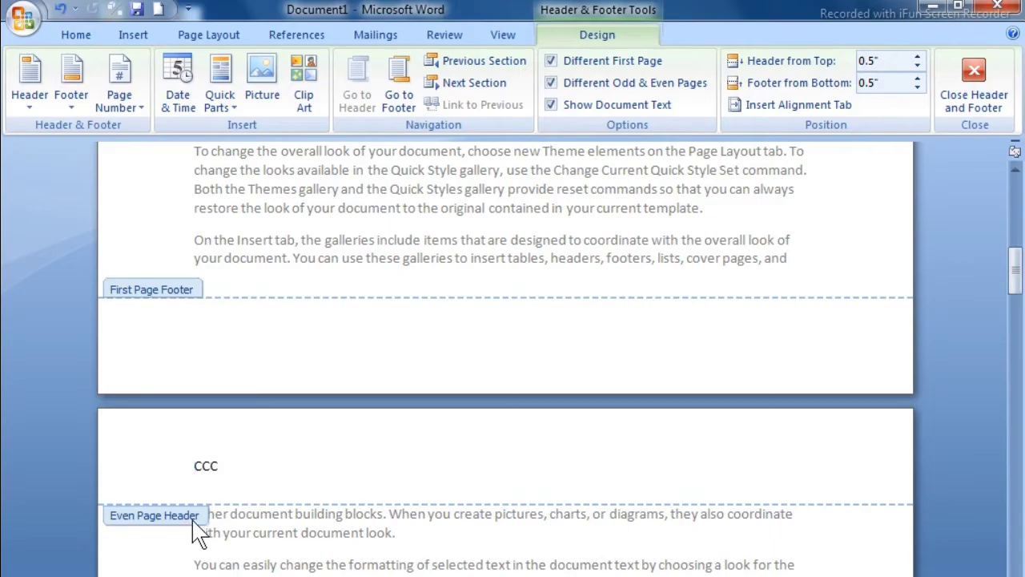
double_click(365, 561)
scroll(261, 497, "down", 4)
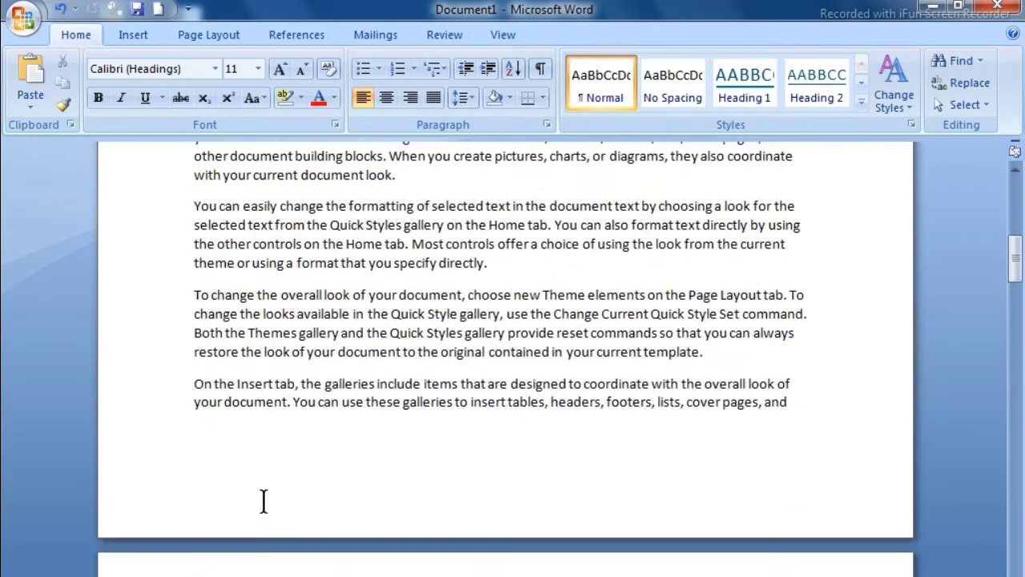
scroll(248, 492, "up", 4)
scroll(248, 497, "down", 5)
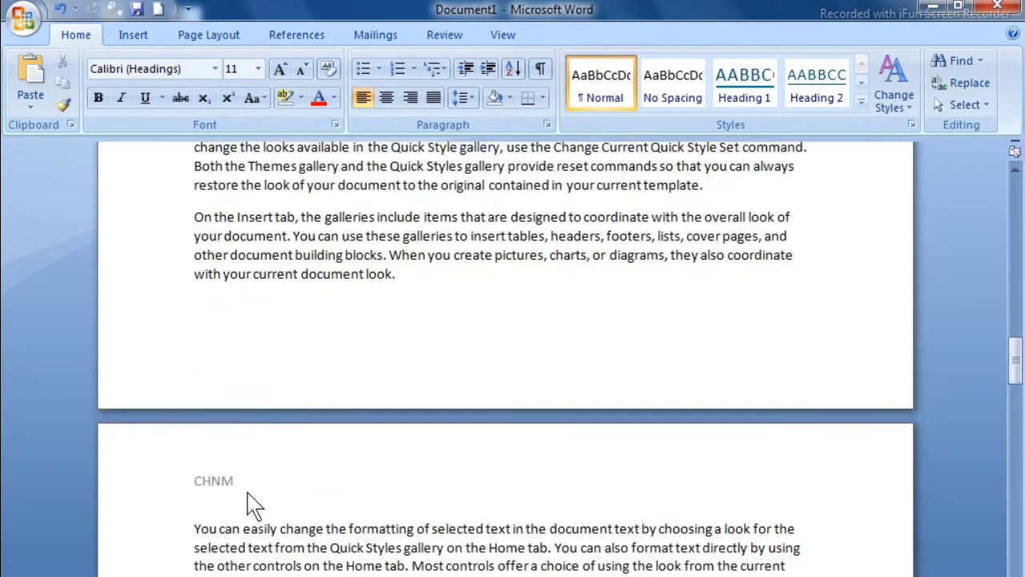
double_click(261, 390)
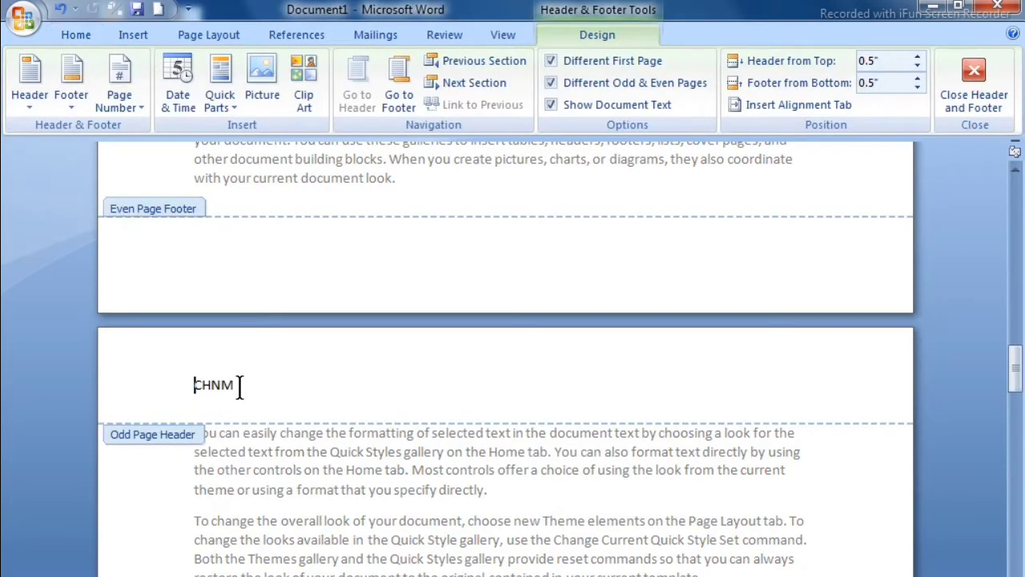
double_click(320, 490)
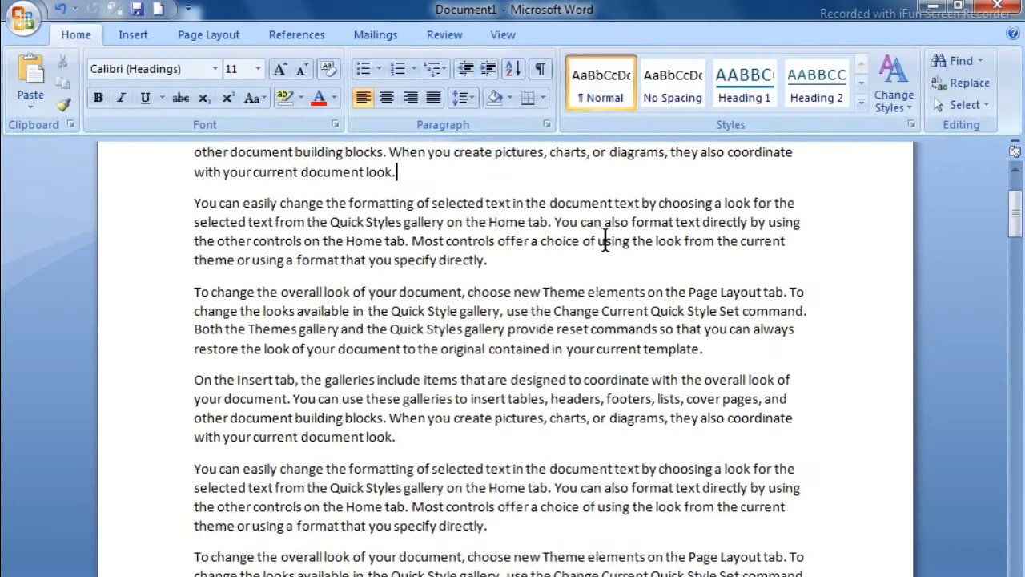
Open the first page header for editing, and turn Show Document Text off and back on
scroll(350, 232, "up", 3)
double_click(347, 218)
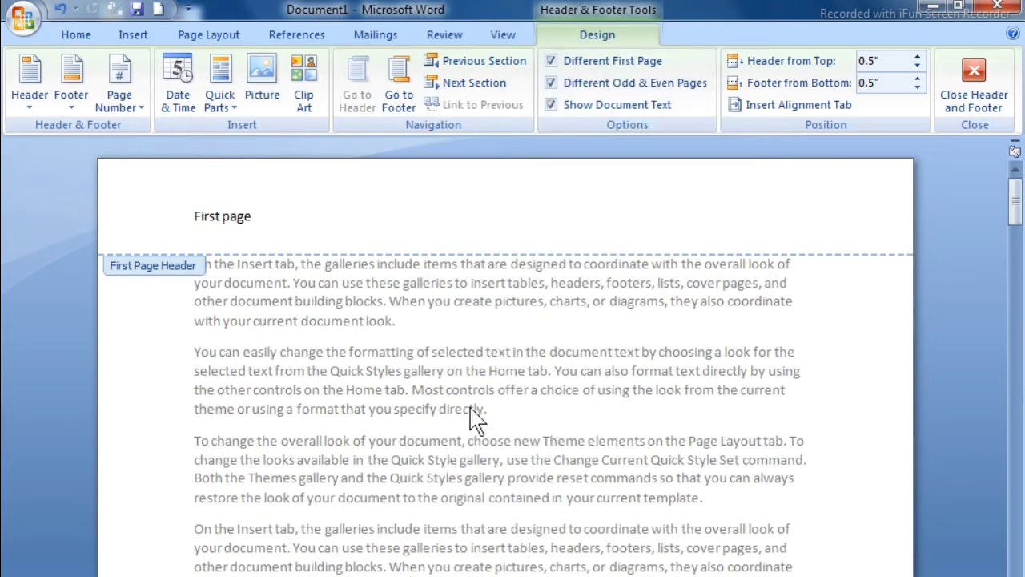
left_click(559, 114)
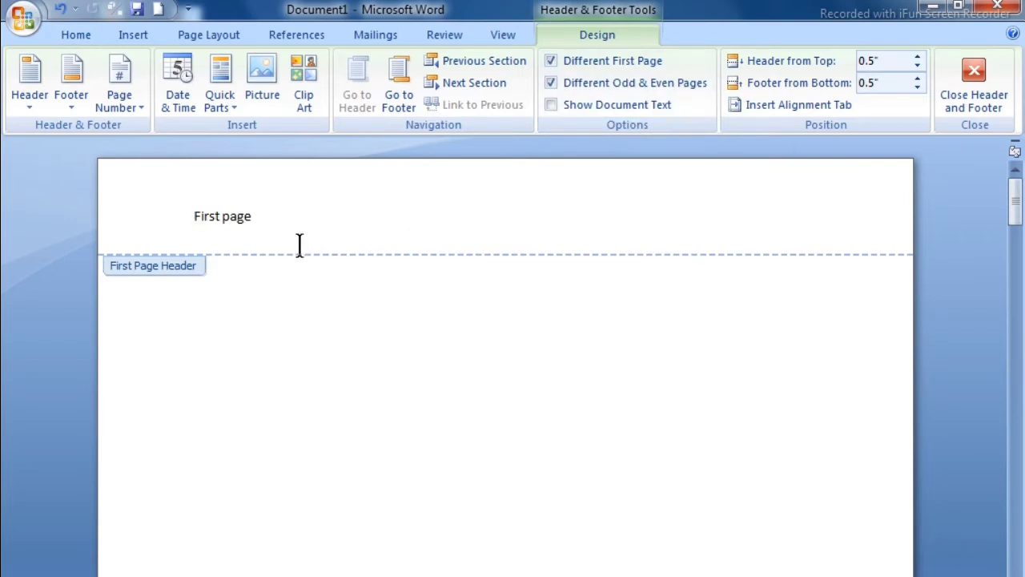
left_click(561, 109)
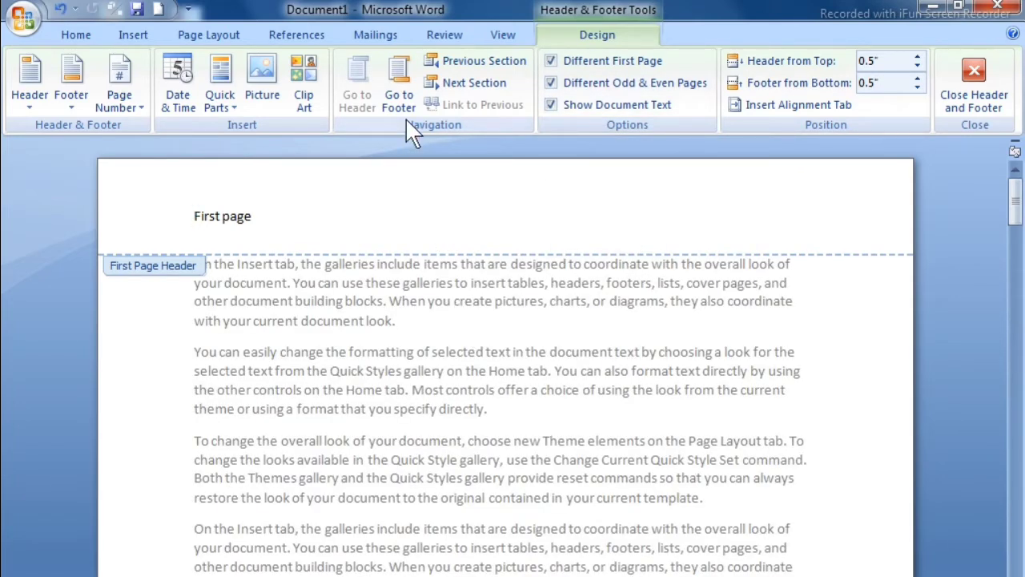
Go to the first page footer, open the date and time options, and try out several of the available formats
left_click(401, 98)
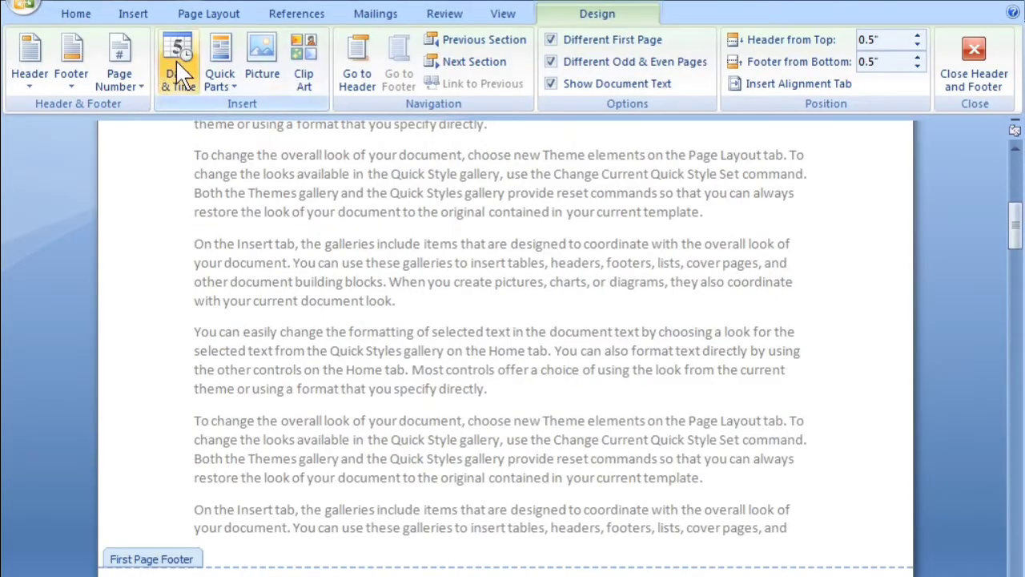
left_click(176, 61)
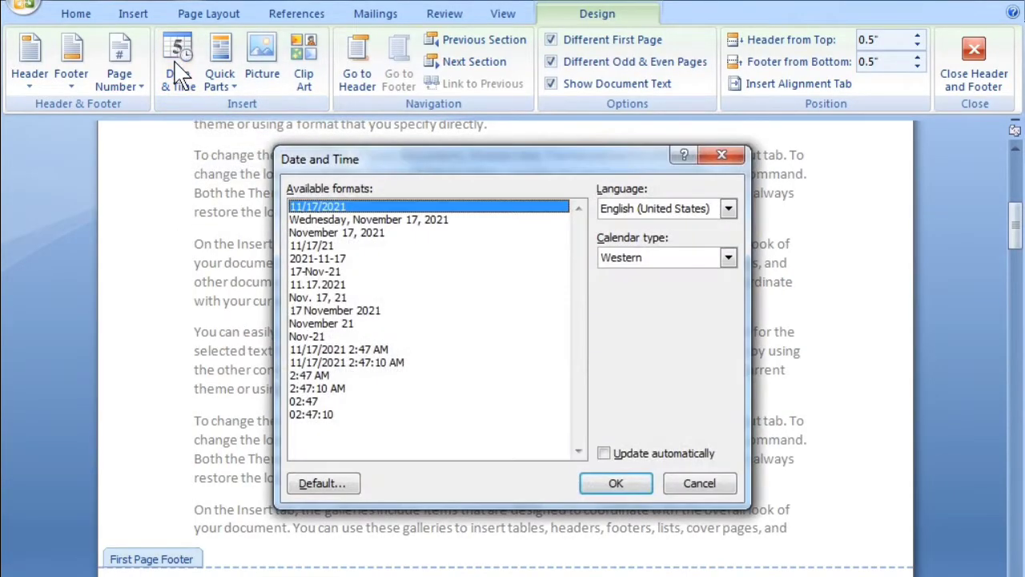
left_click(336, 221)
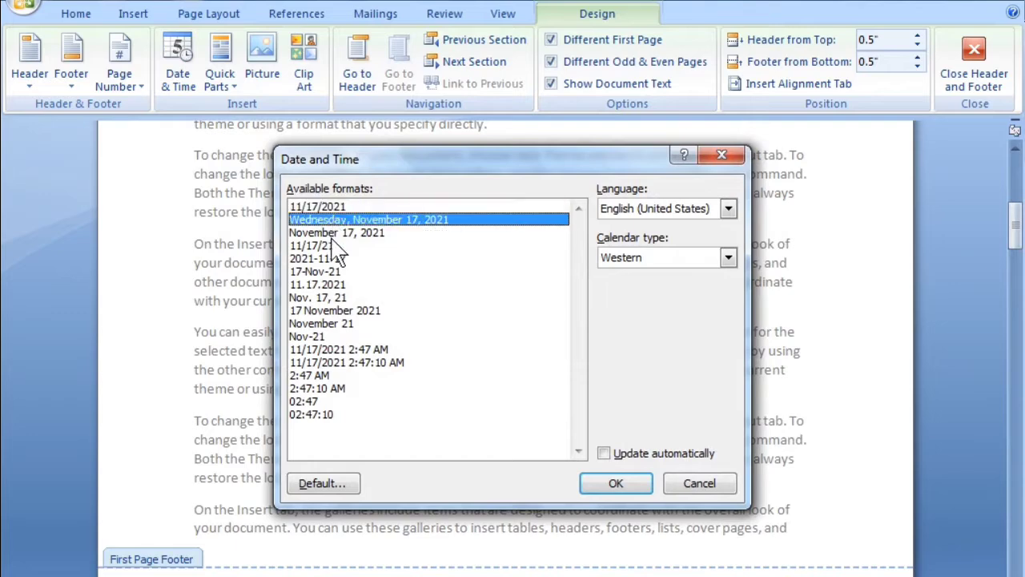
left_click(332, 235)
left_click(328, 257)
left_click(323, 274)
left_click(326, 297)
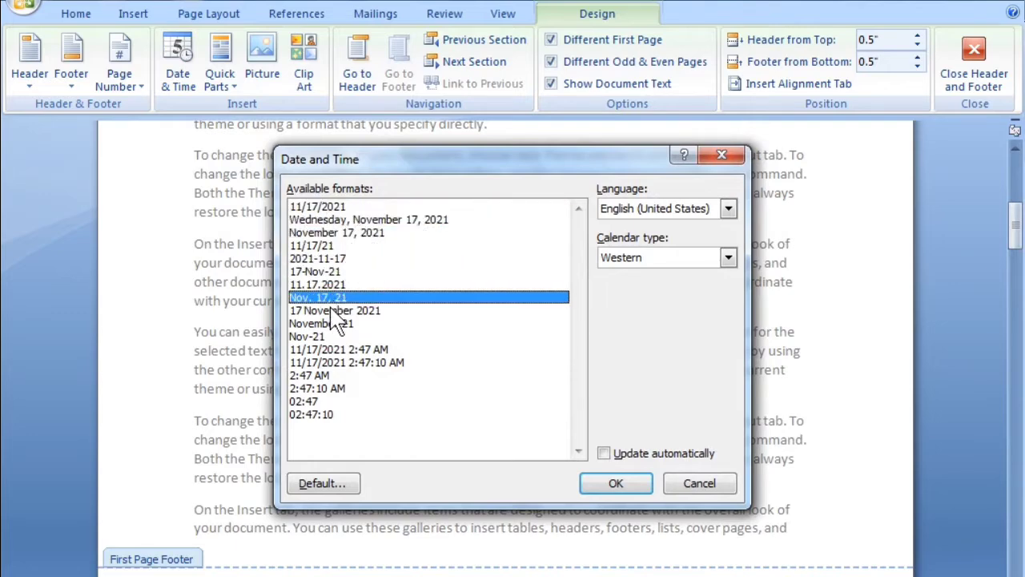
left_click(333, 311)
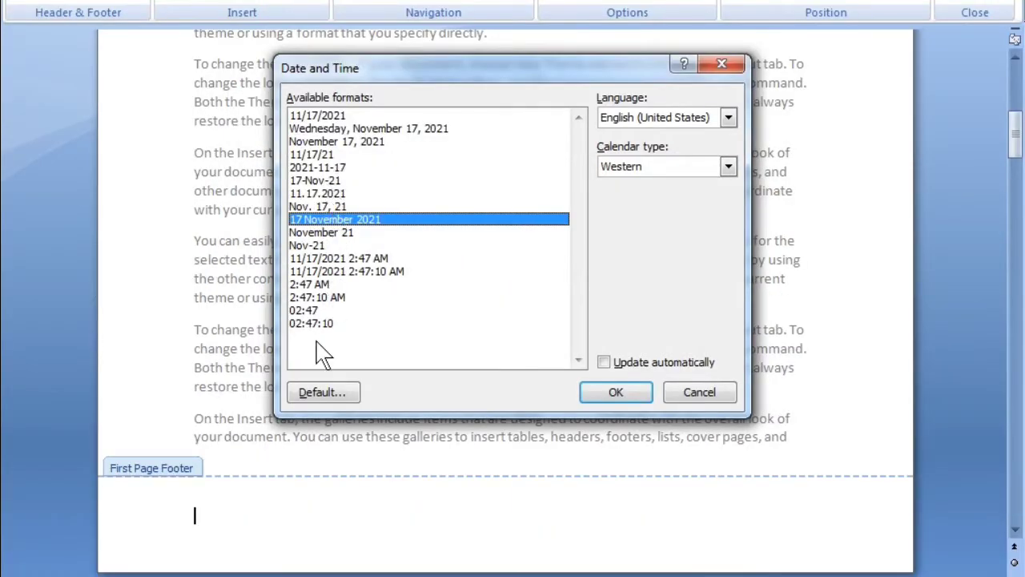
left_click(330, 208)
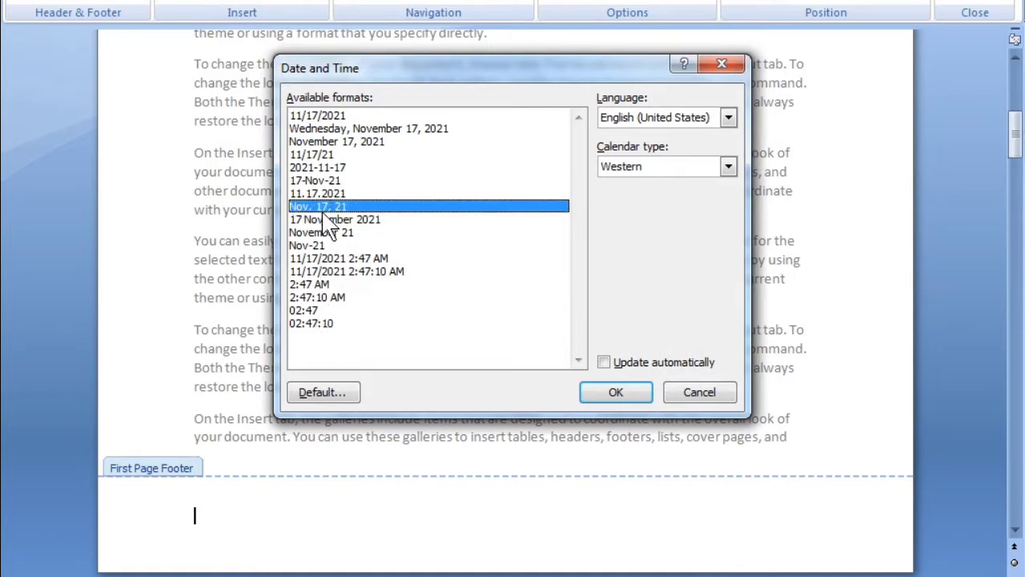
left_click(321, 324)
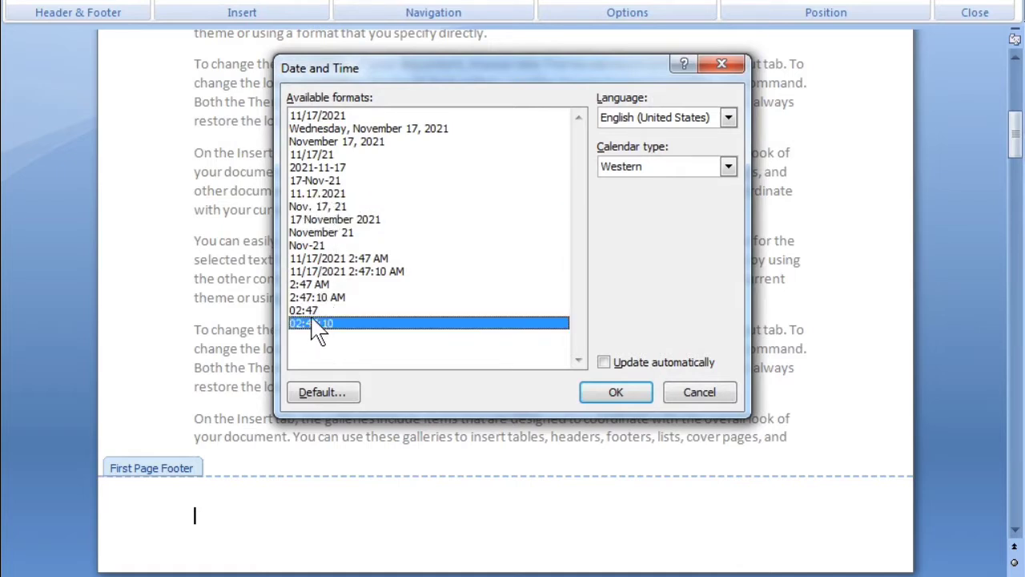
left_click(325, 208)
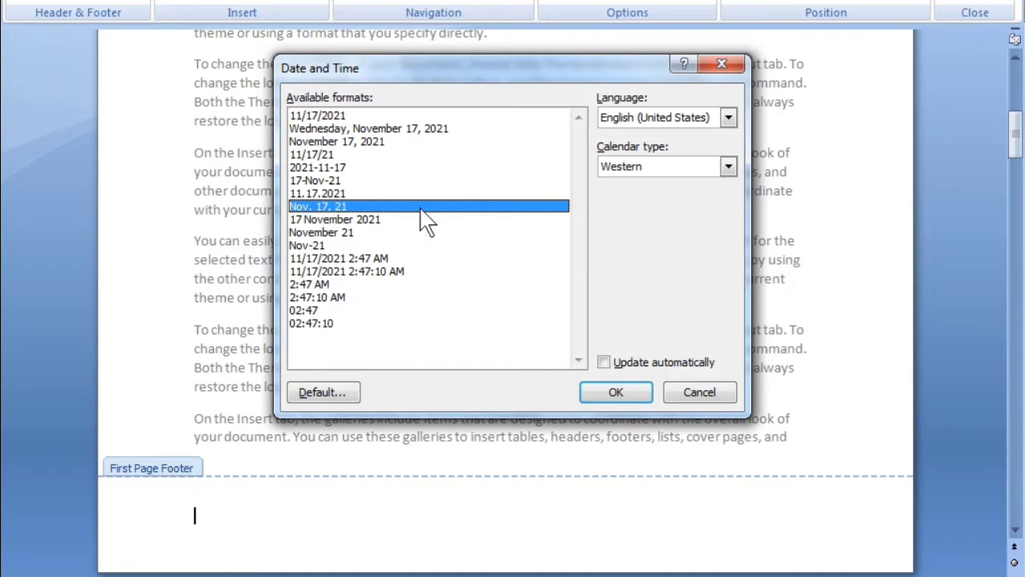
Insert an automatically updating date in the "November 17, 2021" format into the first page footer
left_click(607, 363)
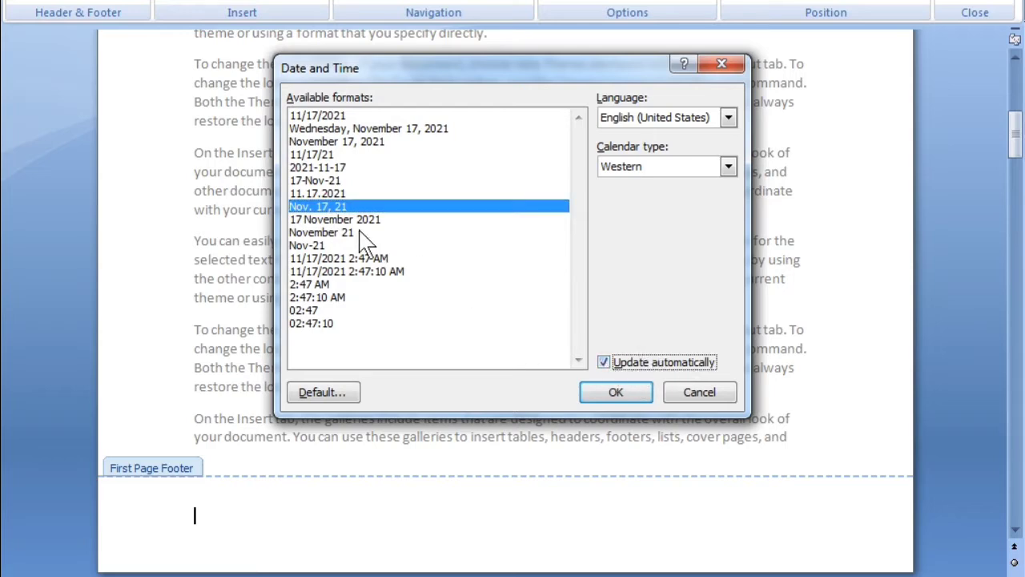
left_click(329, 221)
left_click(329, 243)
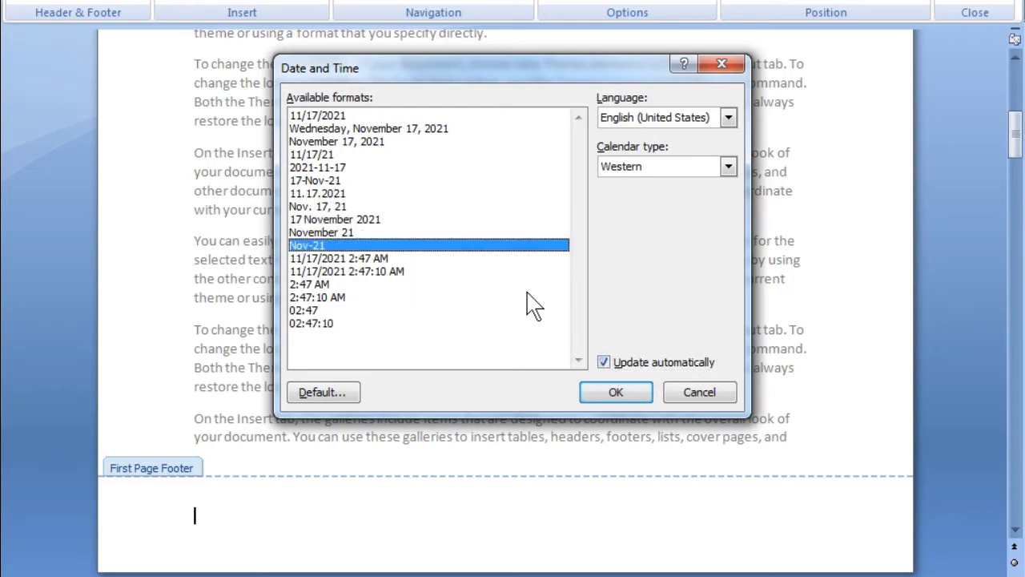
left_click(325, 142)
left_click(616, 391)
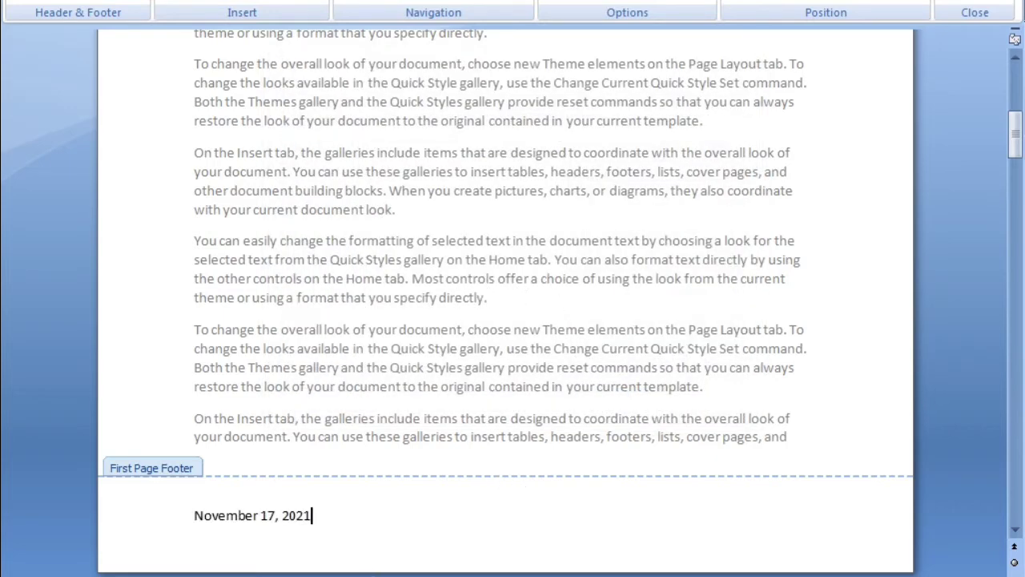
left_click(241, 513)
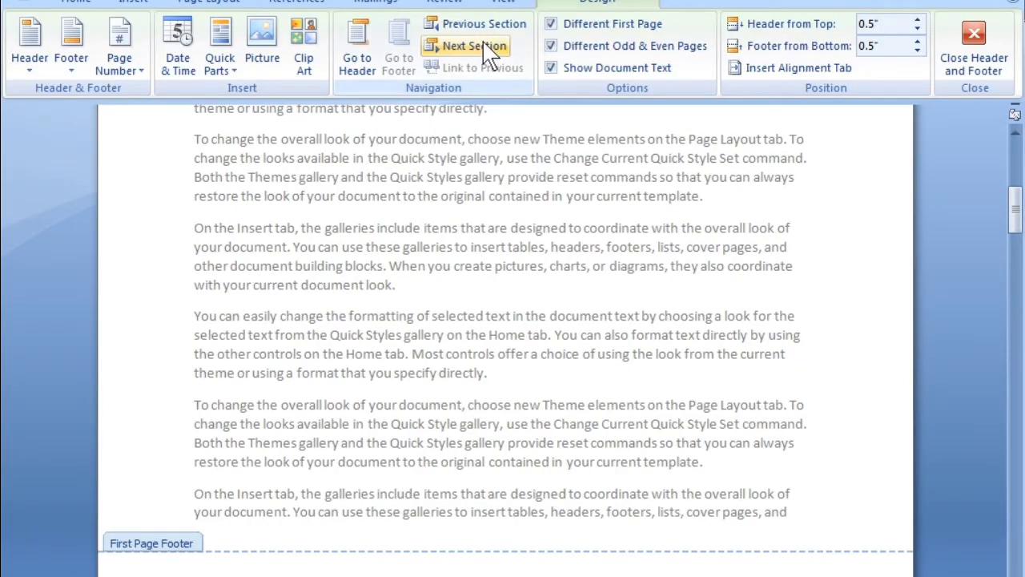
Move on to the even page footer and look through the page number designs for the top of the page
left_click(485, 48)
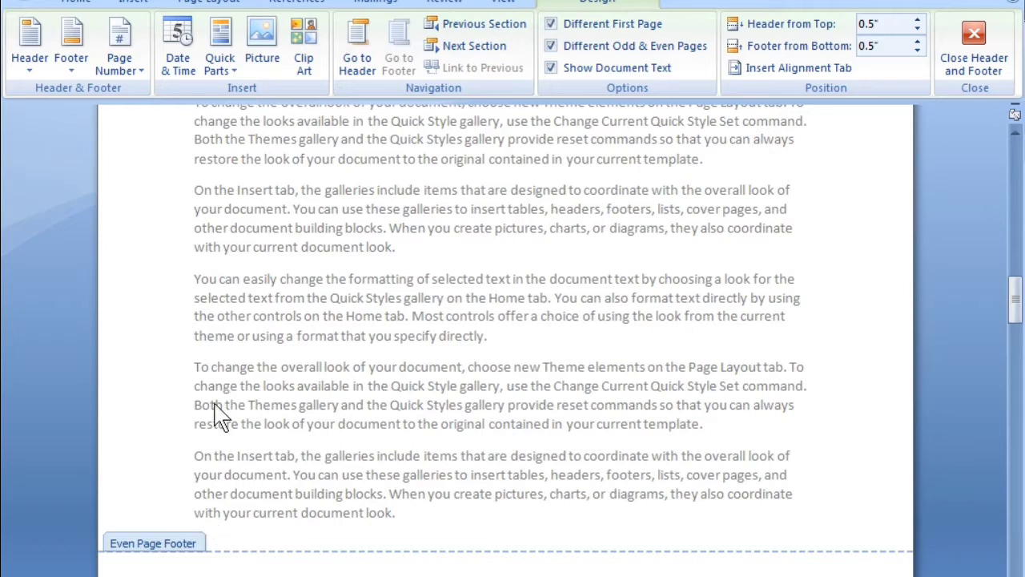
left_click(124, 78)
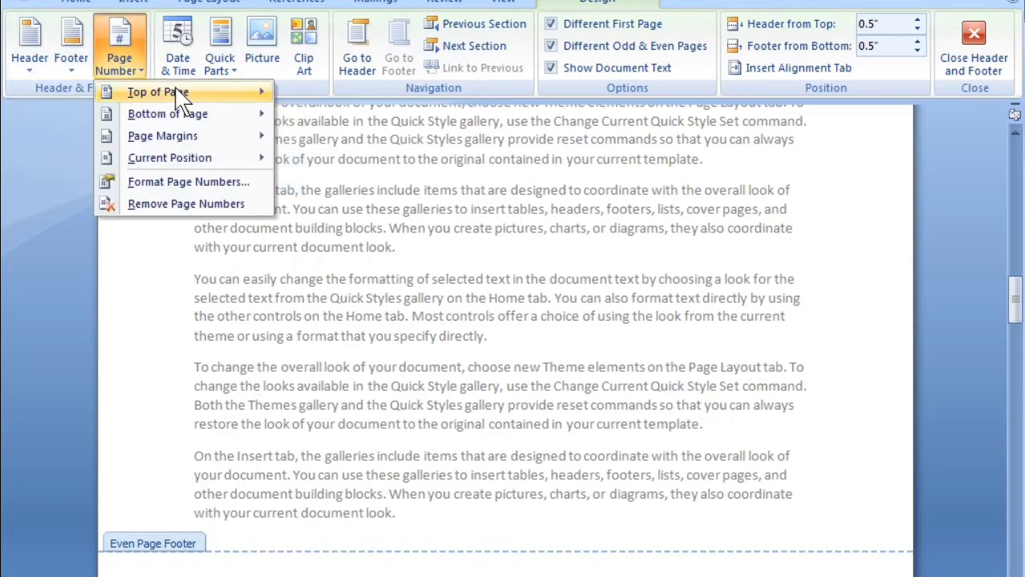
mouse_move(176, 93)
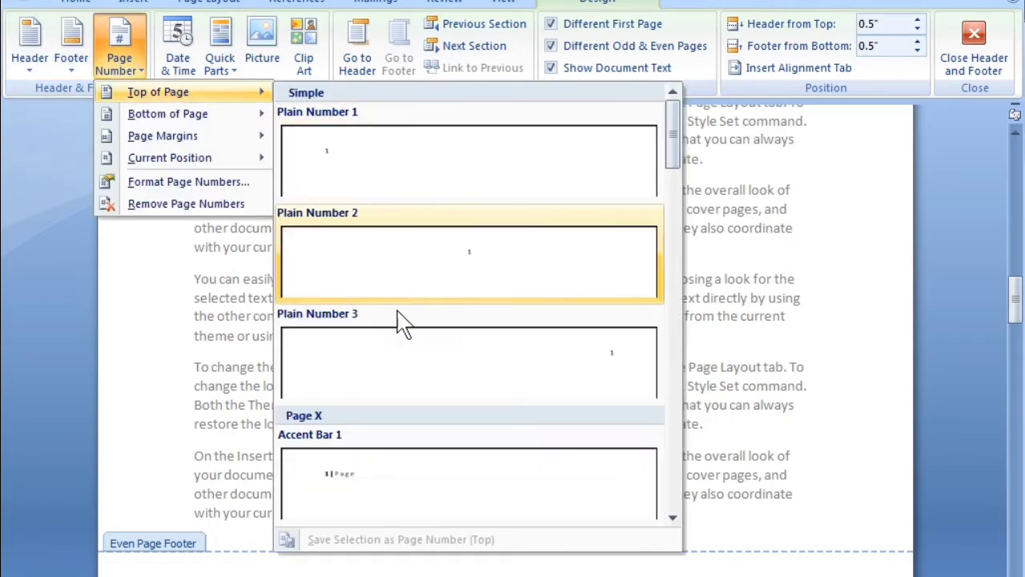
scroll(416, 459, "down", 3)
scroll(420, 453, "down", 10)
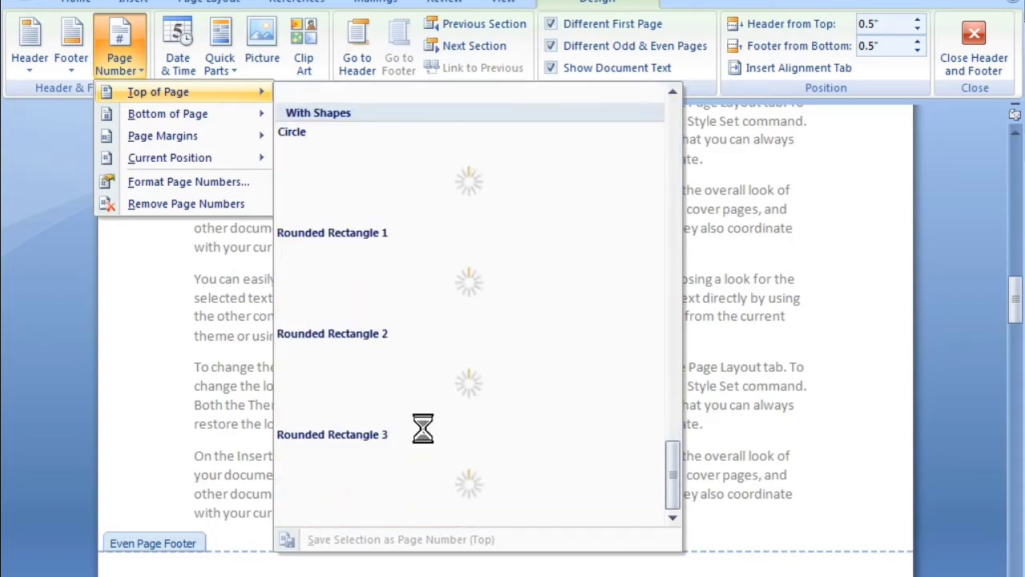
scroll(419, 427, "up", 10)
Insert the Two Bars 1 page number design at the bottom of the even pages
mouse_move(199, 130)
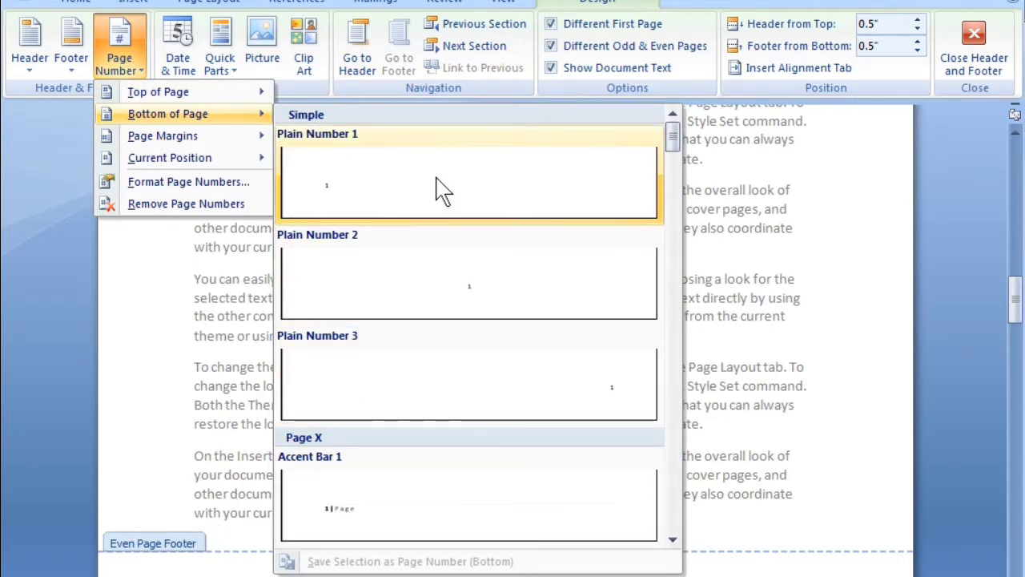
scroll(456, 401, "down", 5)
scroll(455, 405, "down", 2)
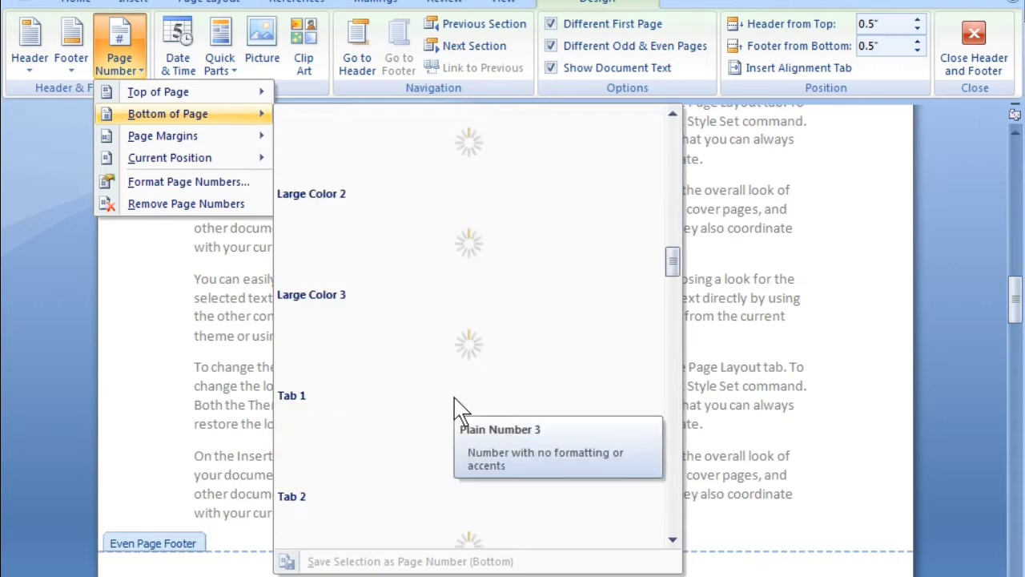
scroll(456, 405, "down", 1)
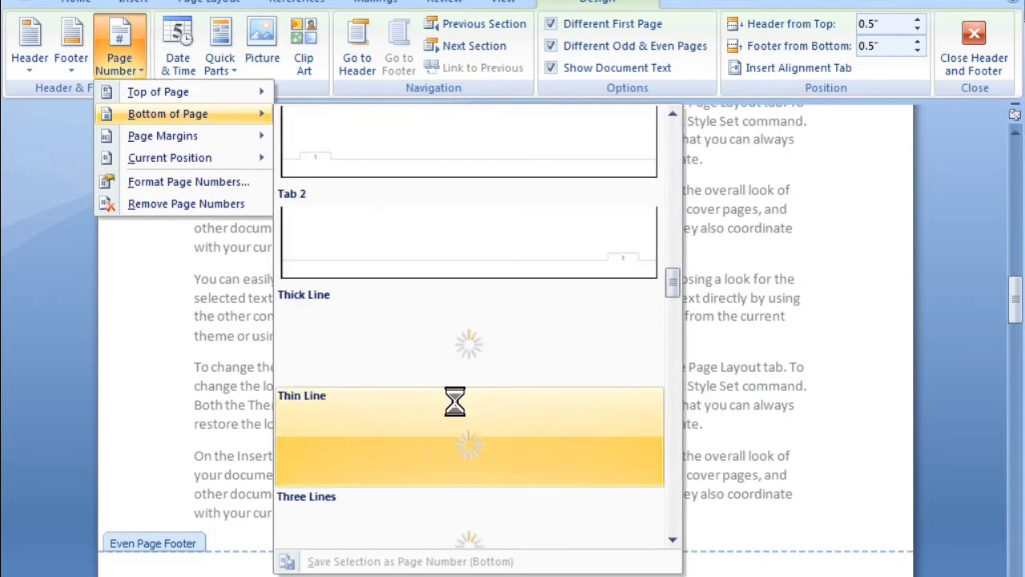
scroll(458, 376, "down", 1)
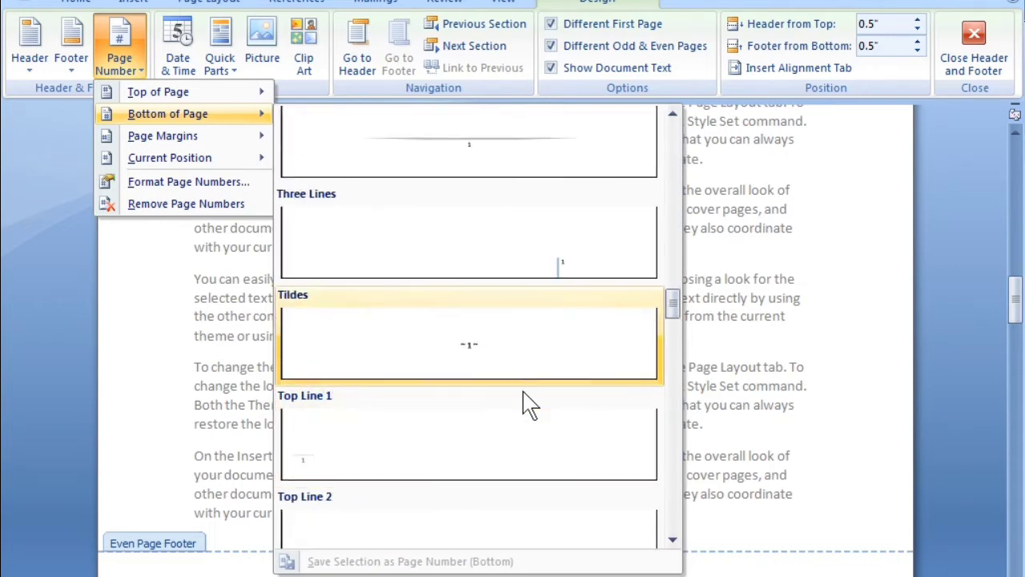
scroll(512, 396, "down", 1)
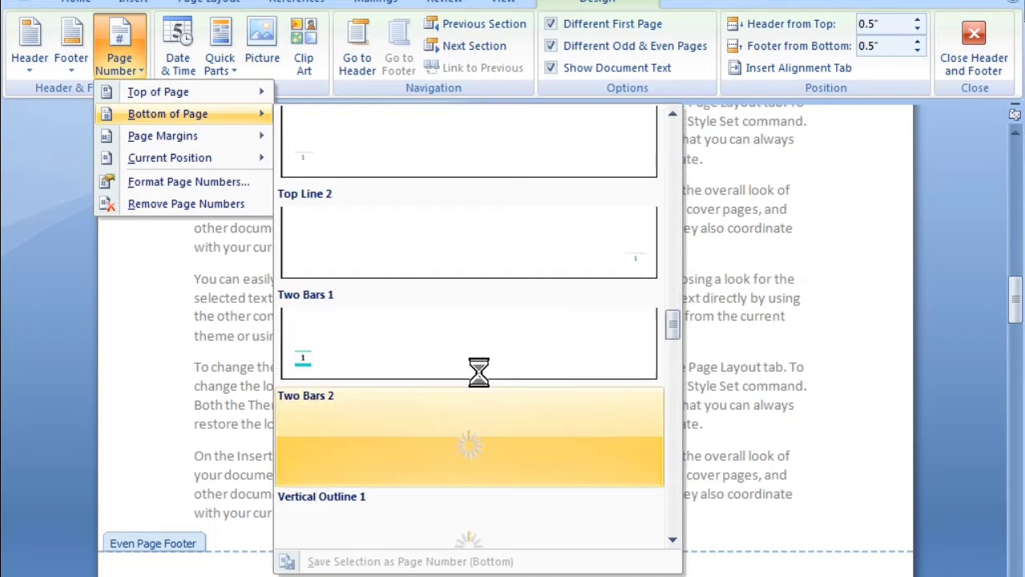
left_click(375, 366)
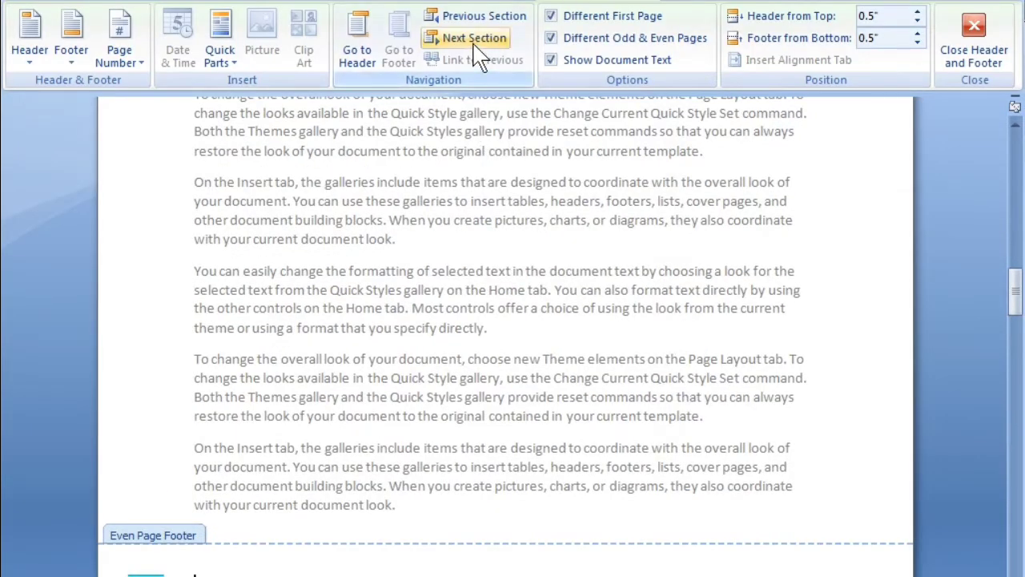
Insert the Stacked Pages 2 page number at the bottom of the odd pages and close header and footer editing
left_click(472, 42)
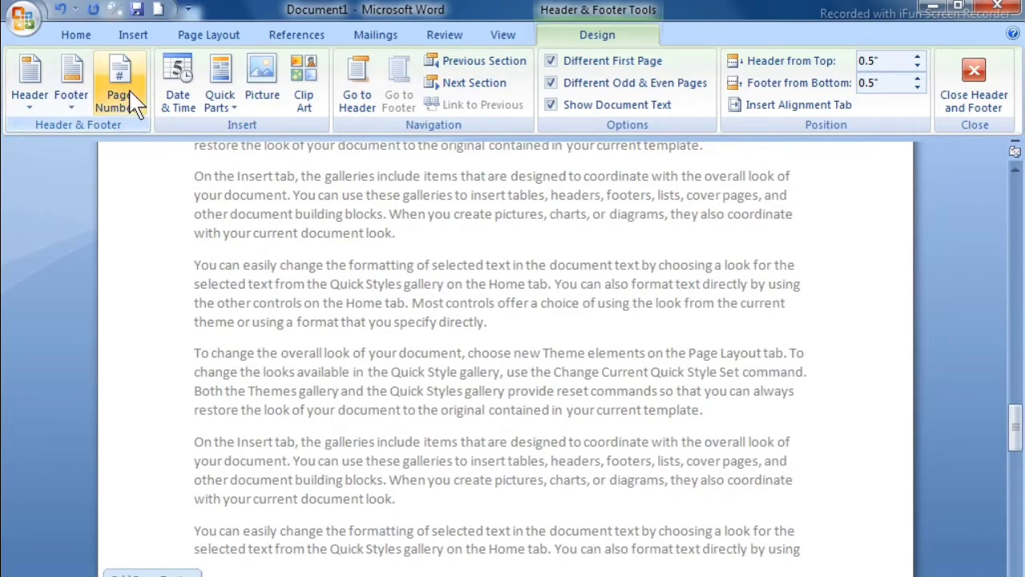
left_click(120, 100)
mouse_move(149, 156)
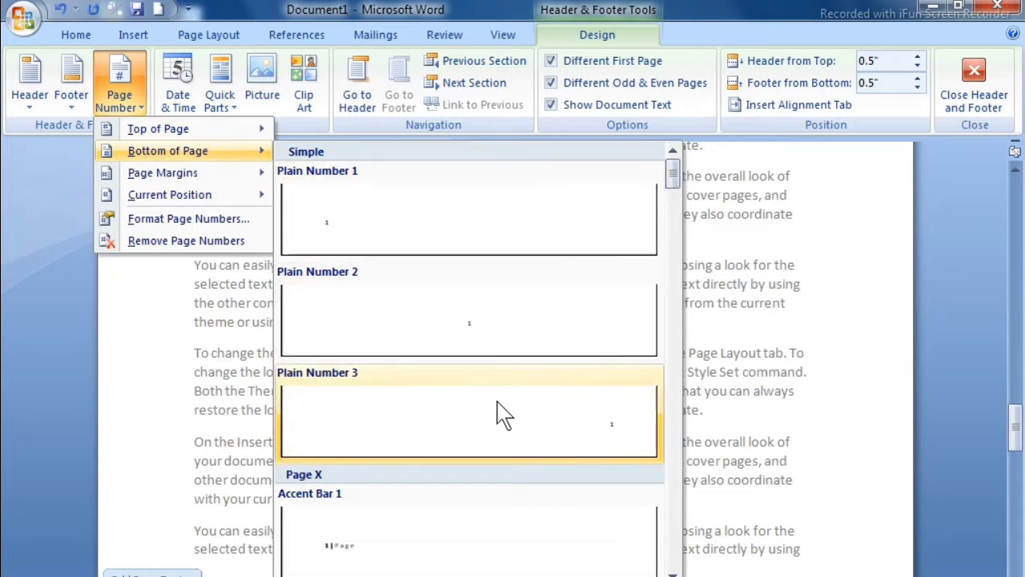
scroll(498, 449, "down", 5)
scroll(496, 480, "down", 15)
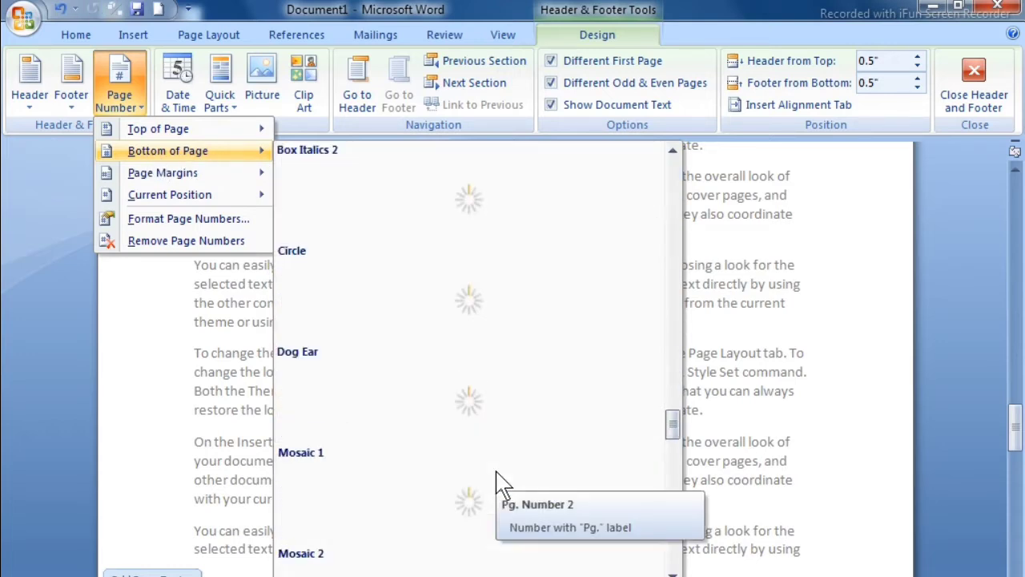
scroll(496, 480, "down", 3)
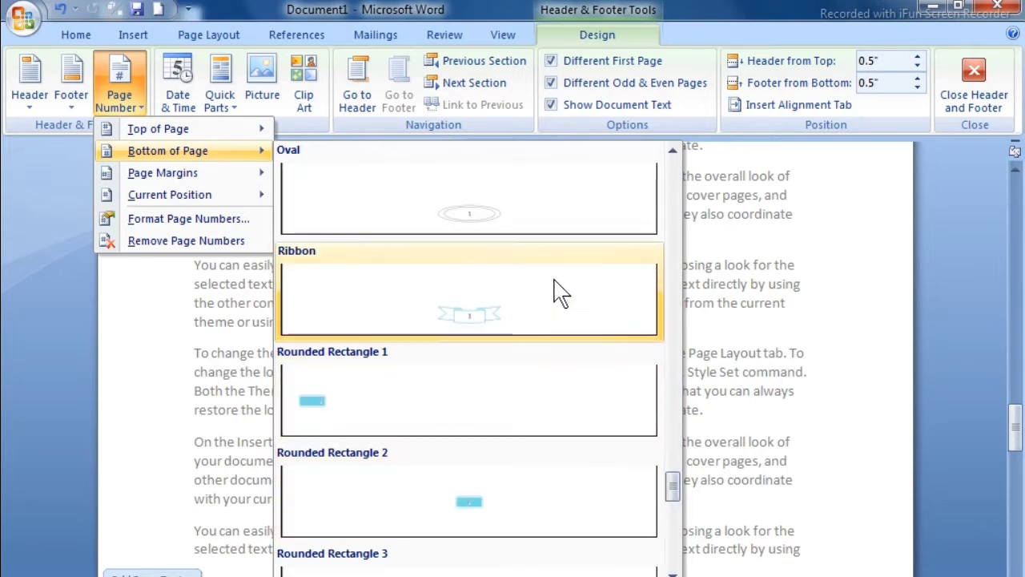
scroll(556, 488, "down", 6)
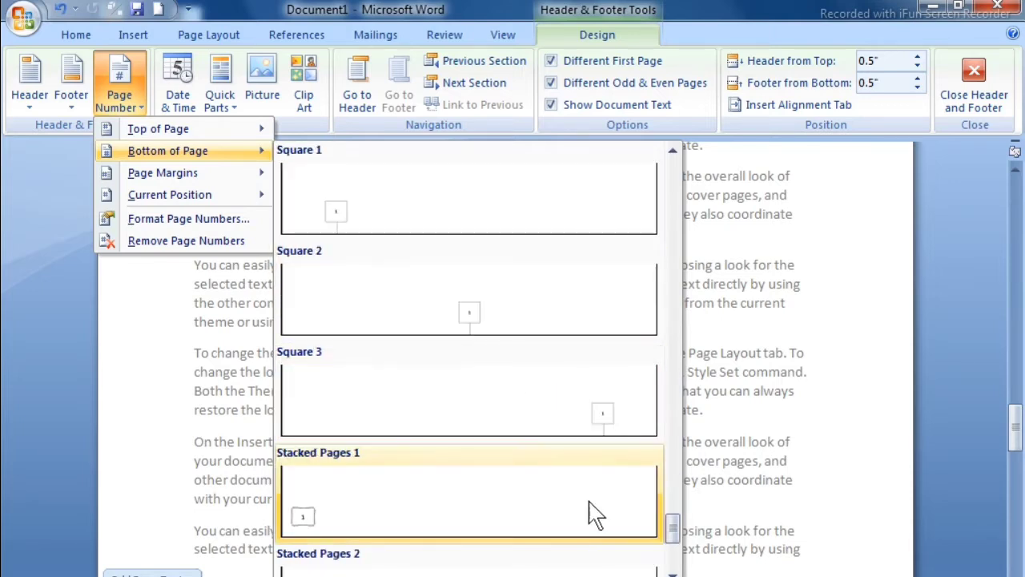
scroll(577, 511, "down", 3)
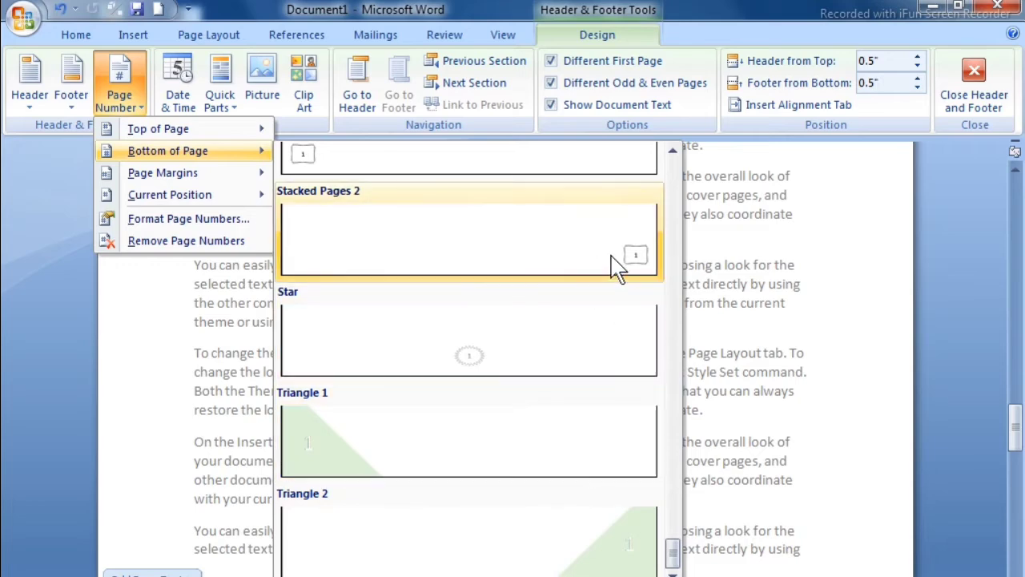
left_click(617, 269)
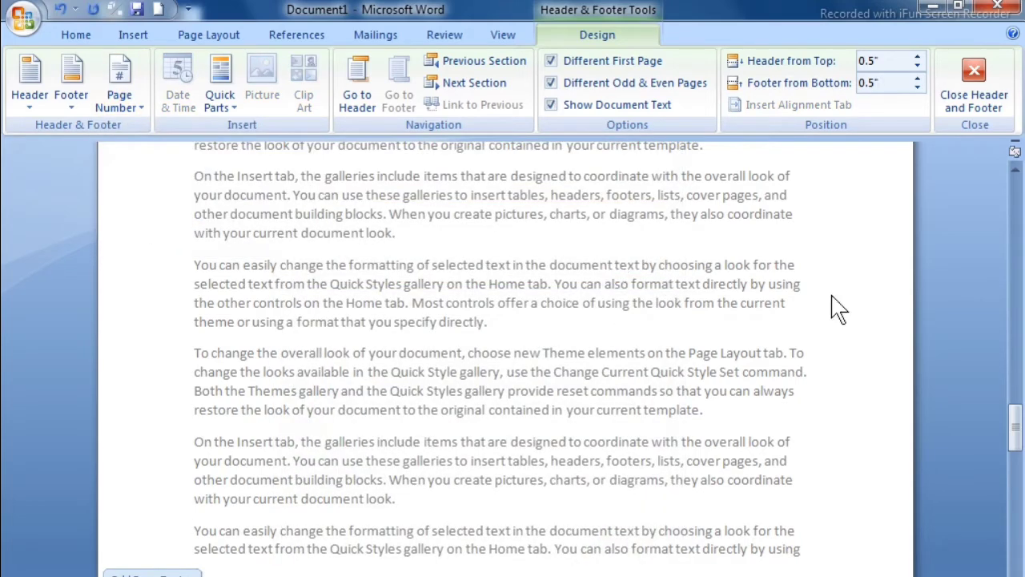
left_click(993, 102)
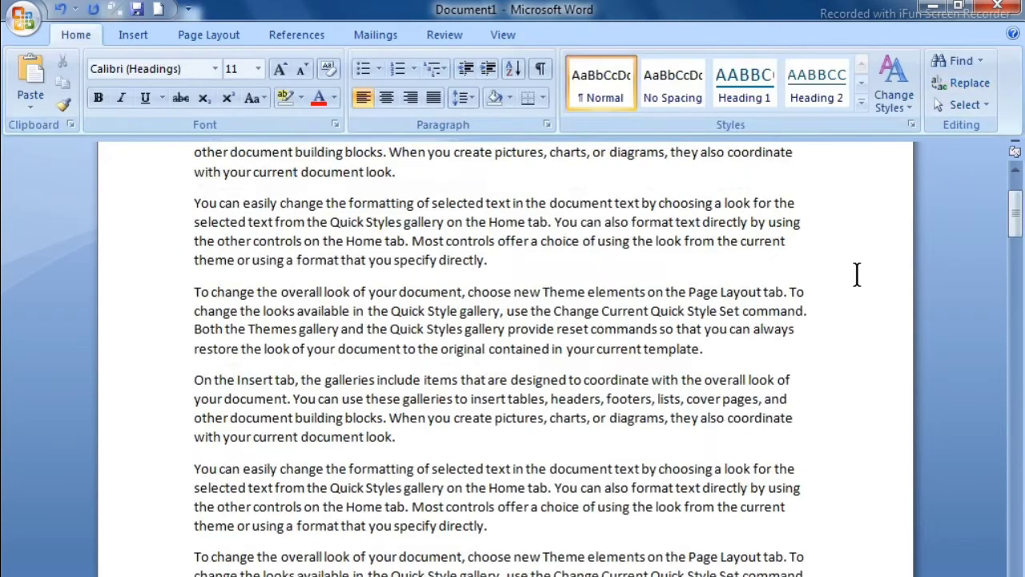
Check the first page header and footer, and open the even page header to inspect page two's header and footer
scroll(619, 329, "up", 3)
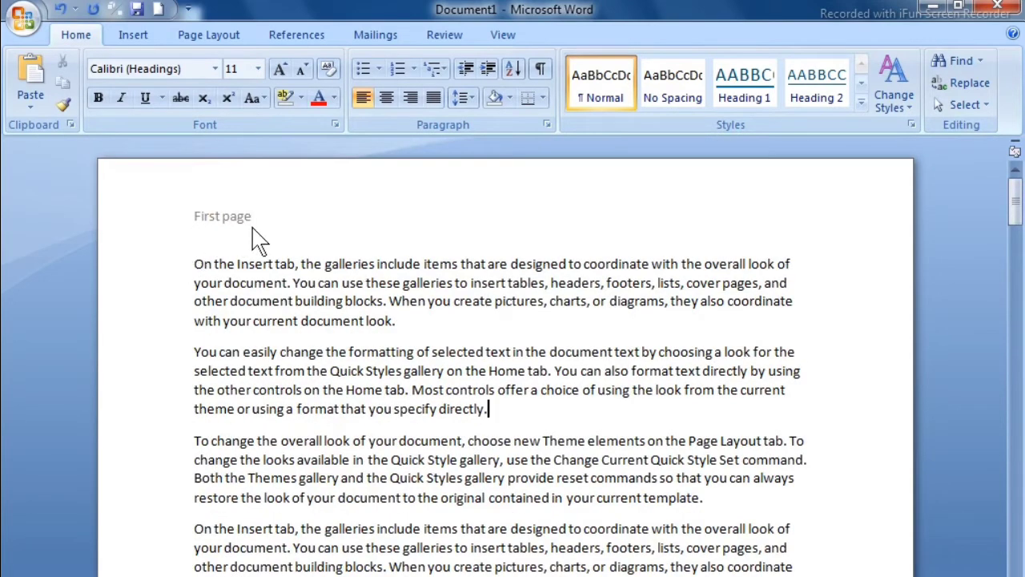
scroll(259, 238, "down", 15)
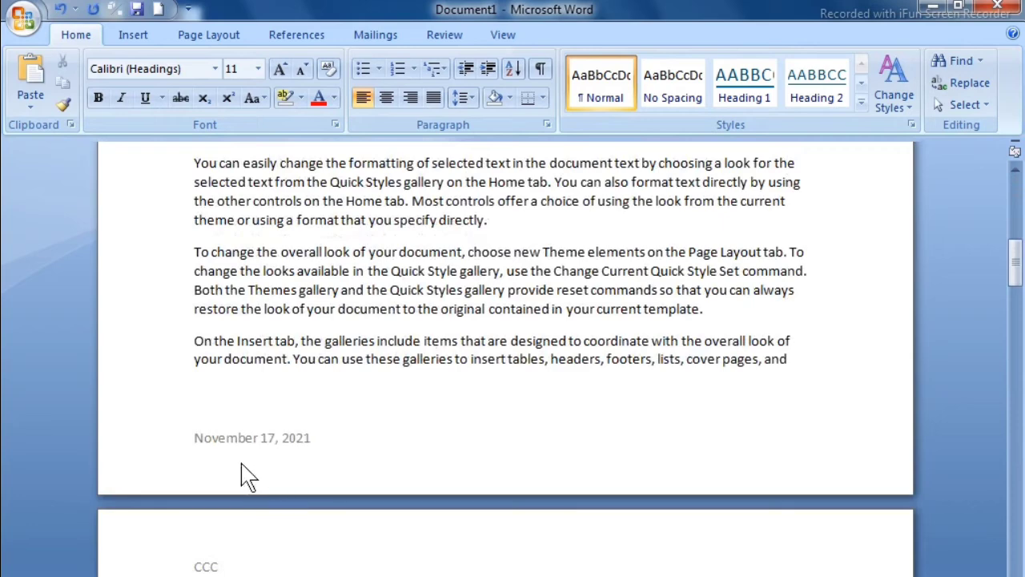
scroll(296, 489, "down", 4)
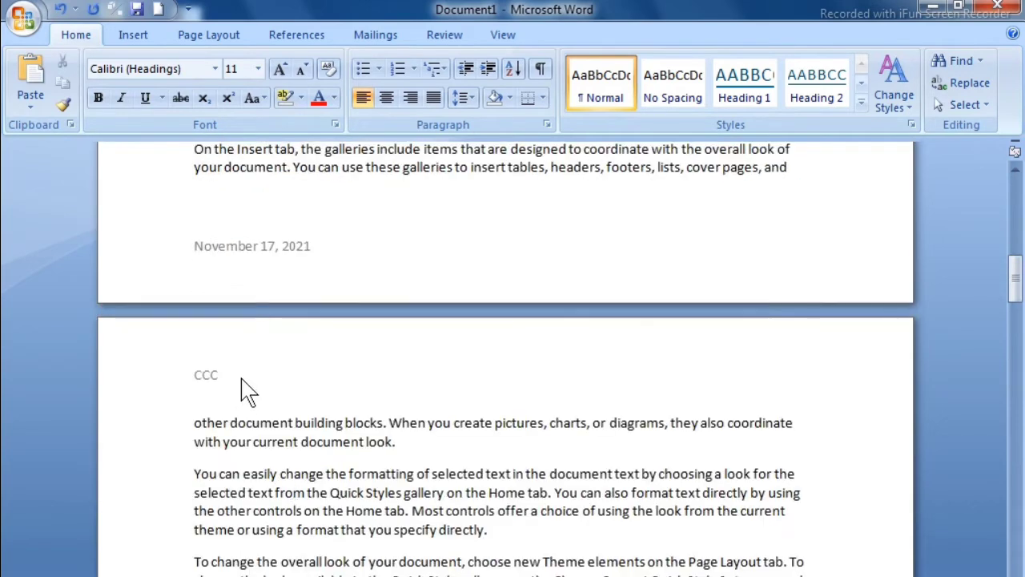
double_click(207, 386)
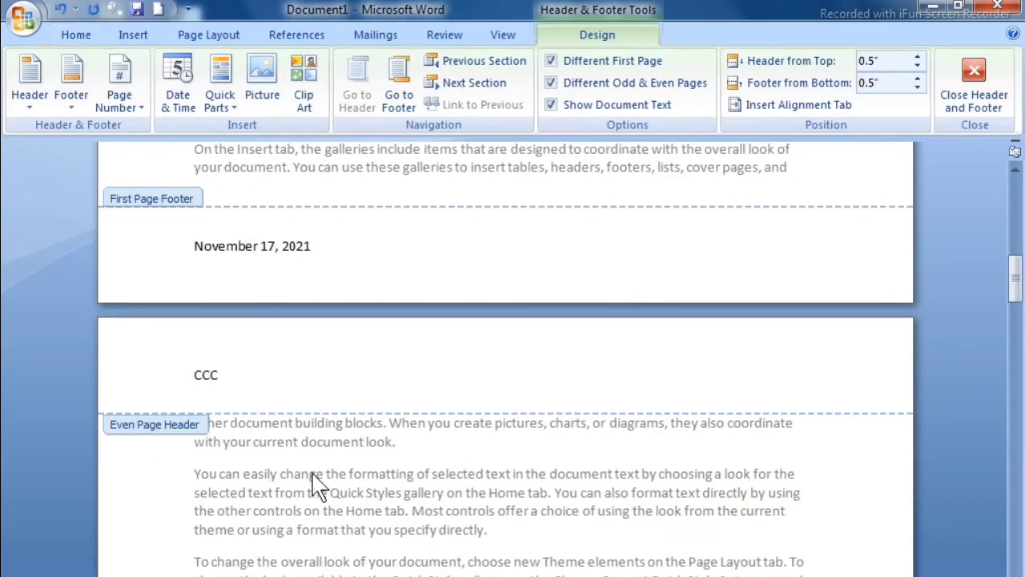
scroll(321, 480, "down", 17)
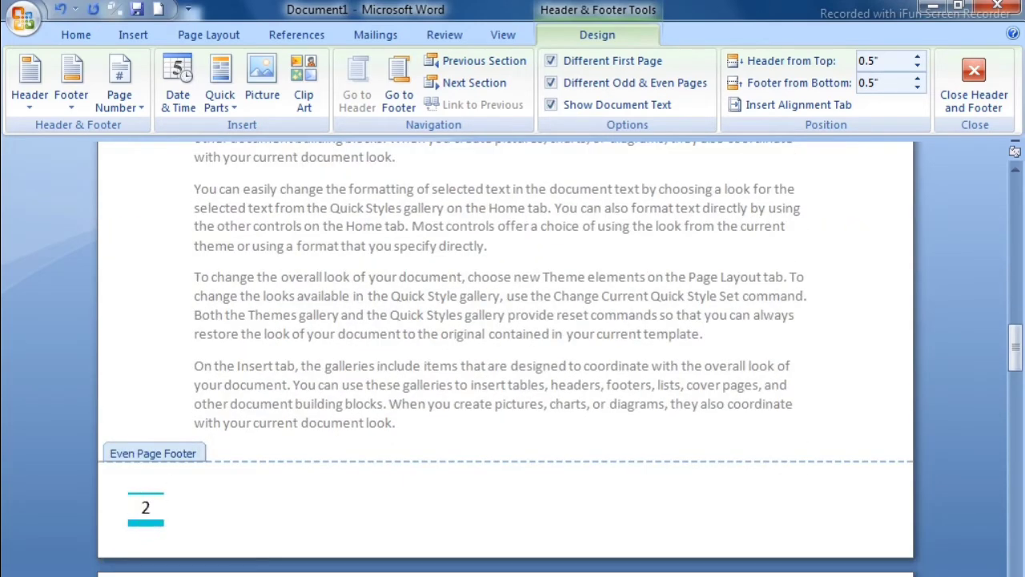
Check the headers and footers on pages two through five, and return to the first page header
scroll(512, 360, "down", 2)
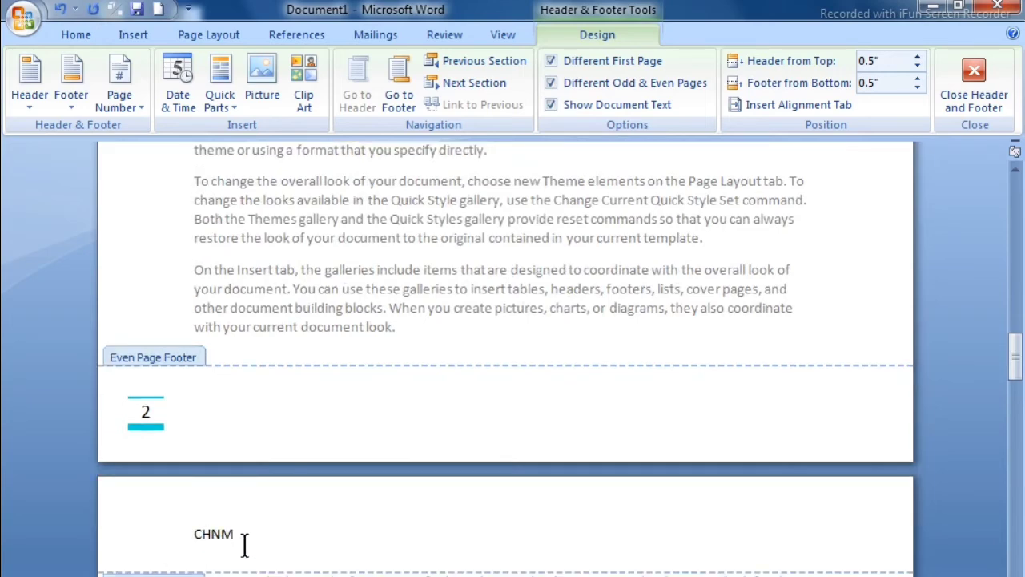
scroll(245, 544, "down", 18)
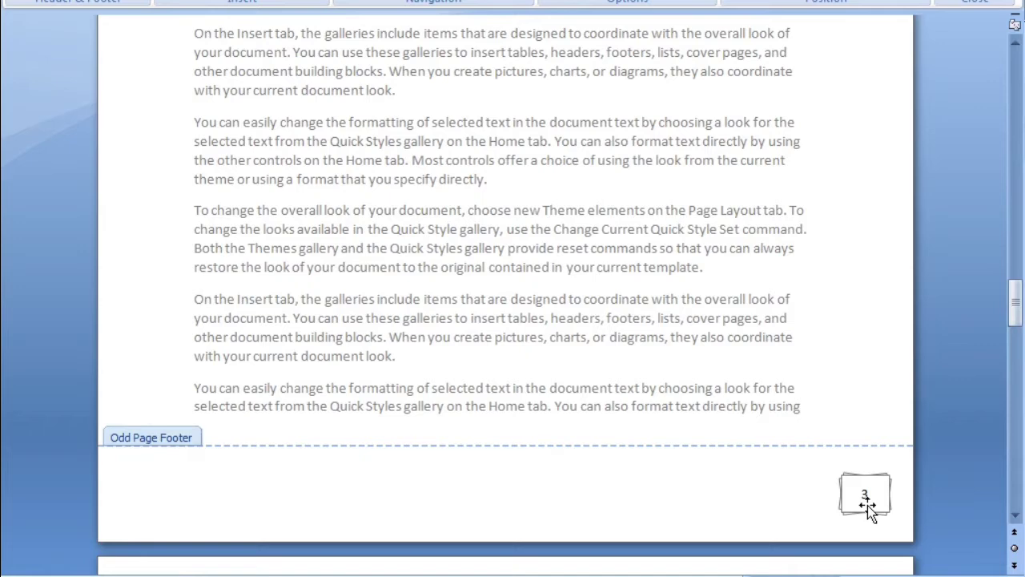
scroll(304, 441, "down", 7)
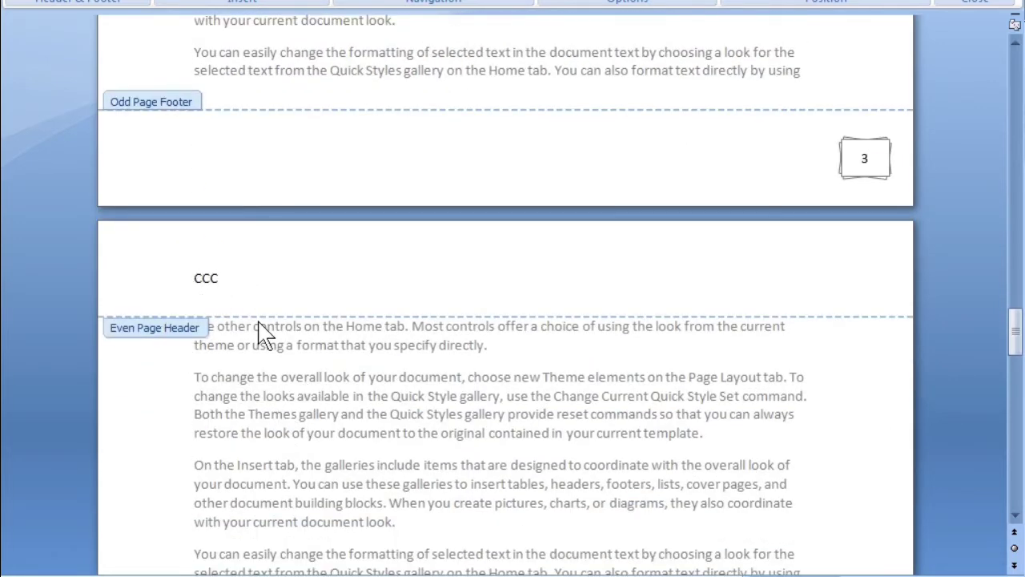
scroll(265, 333, "down", 17)
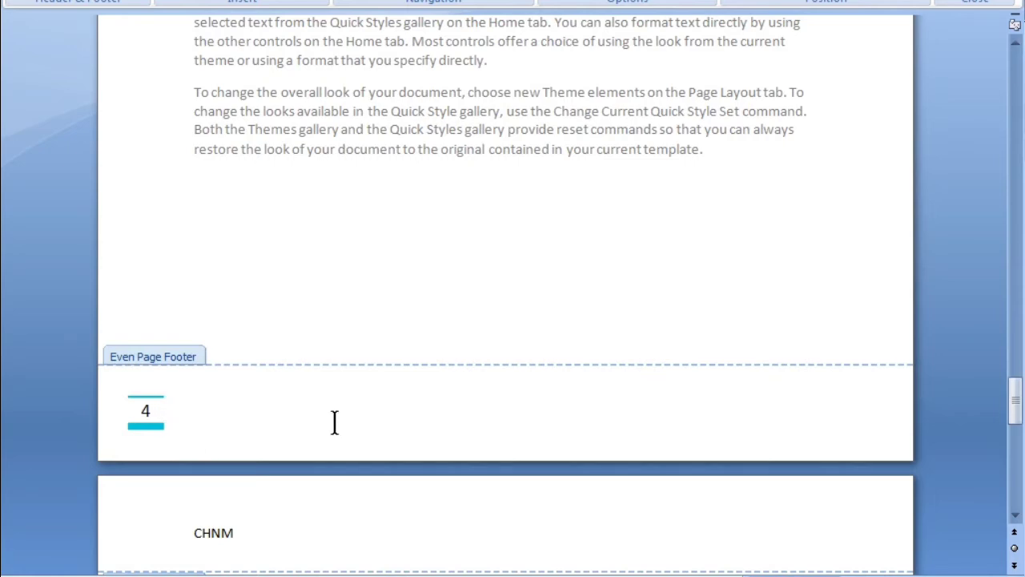
scroll(370, 426, "down", 4)
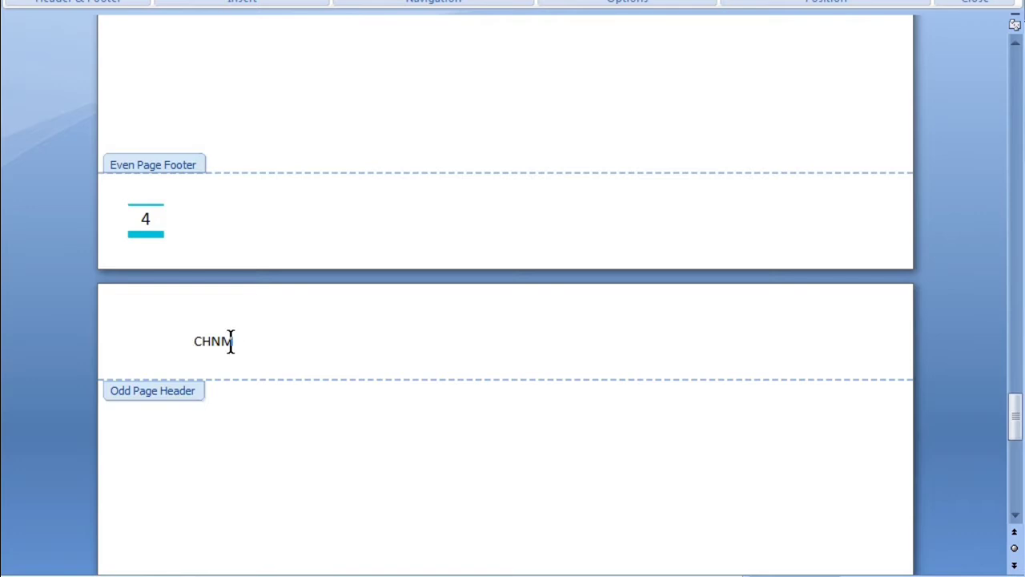
scroll(489, 433, "down", 15)
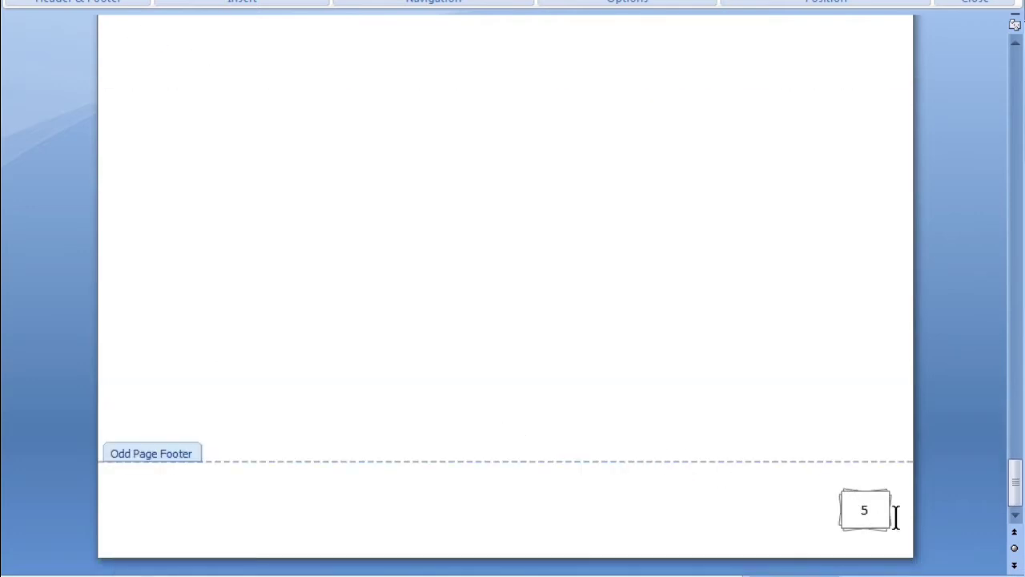
scroll(677, 417, "up", 20)
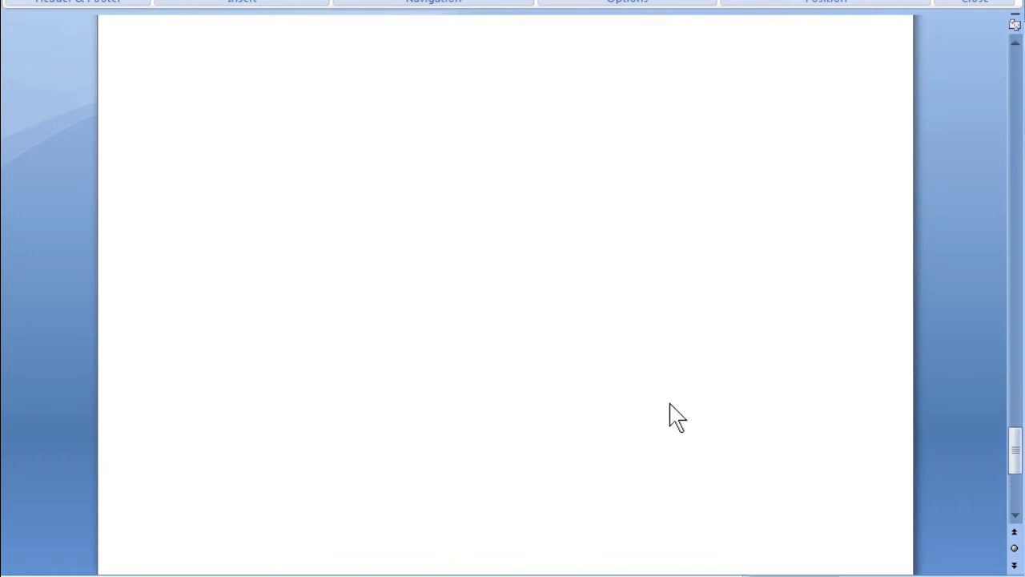
scroll(512, 320, "up", 20)
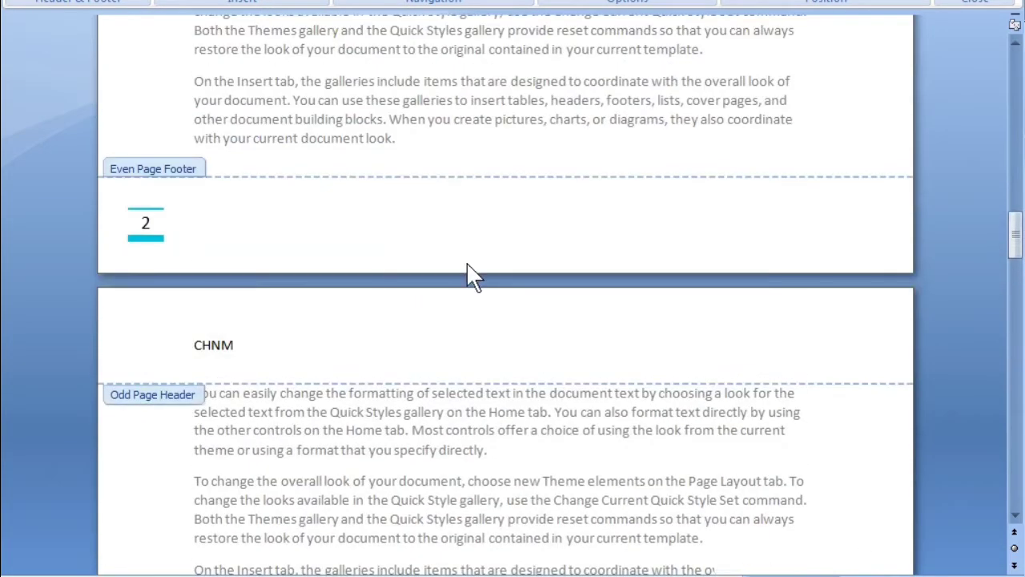
scroll(467, 274, "down", 20)
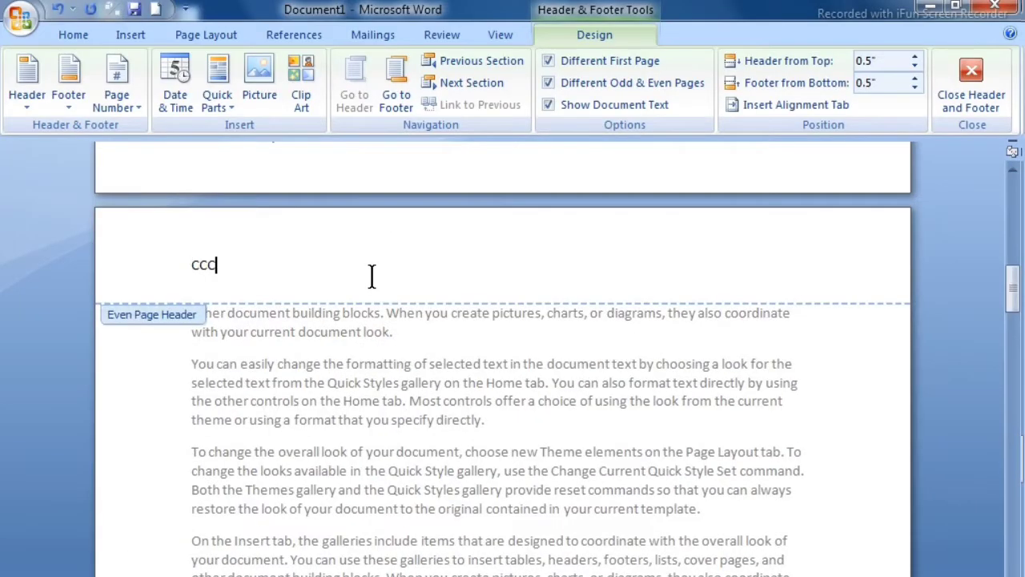
scroll(413, 318, "up", 1)
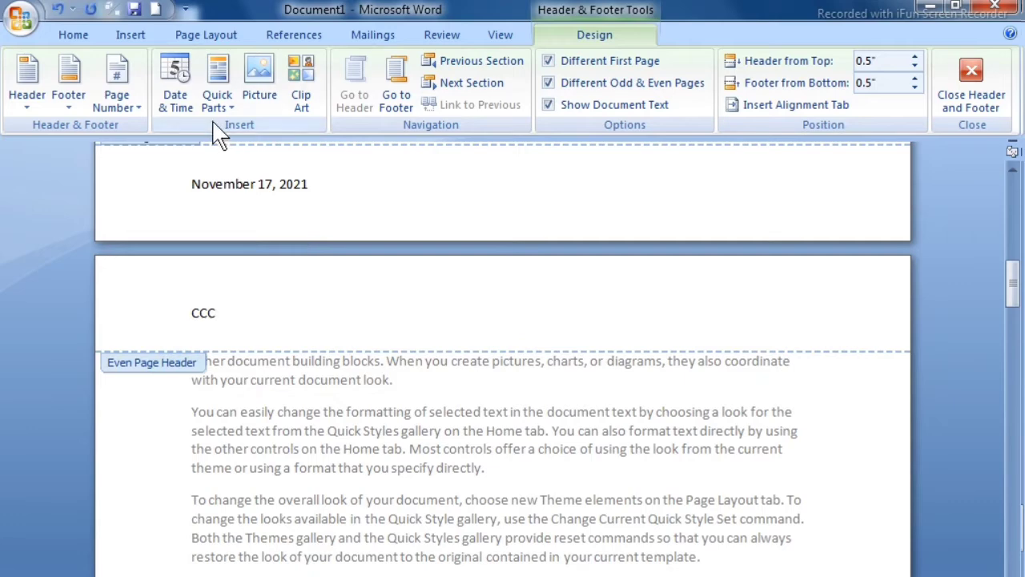
scroll(344, 393, "down", 5)
scroll(353, 389, "up", 5)
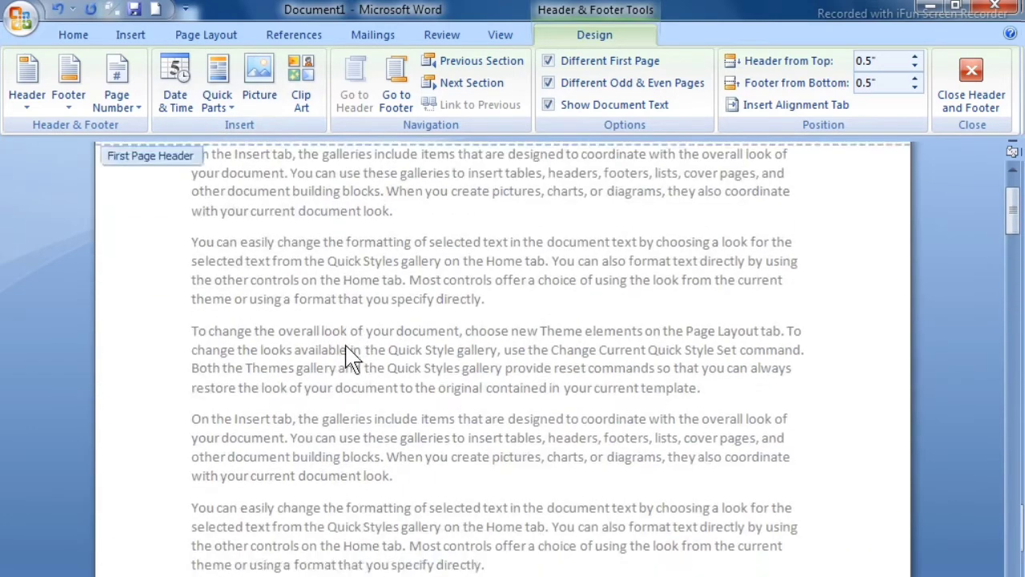
Look through the page number designs for the top, bottom, page margins and current position
left_click(143, 108)
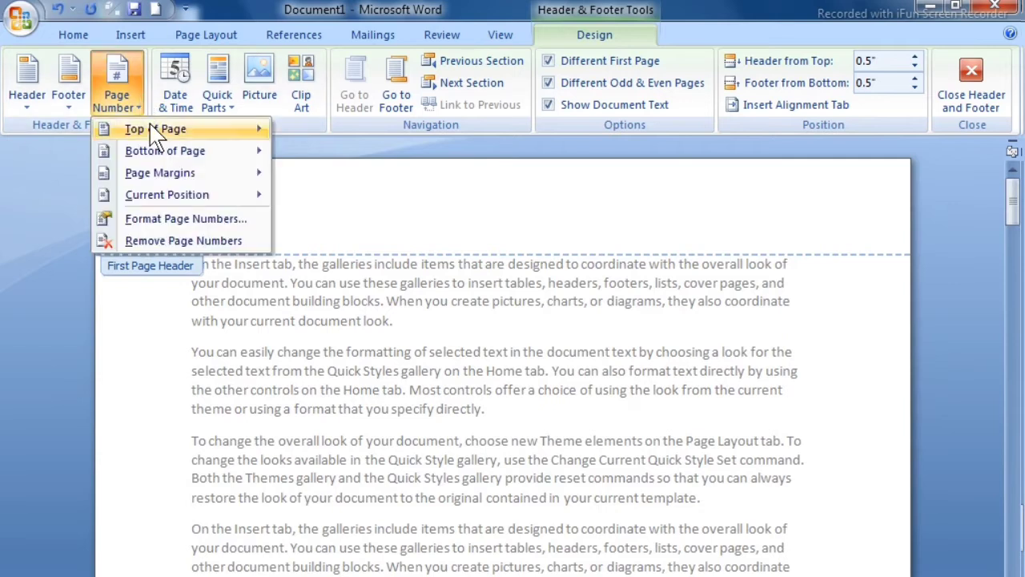
mouse_move(156, 130)
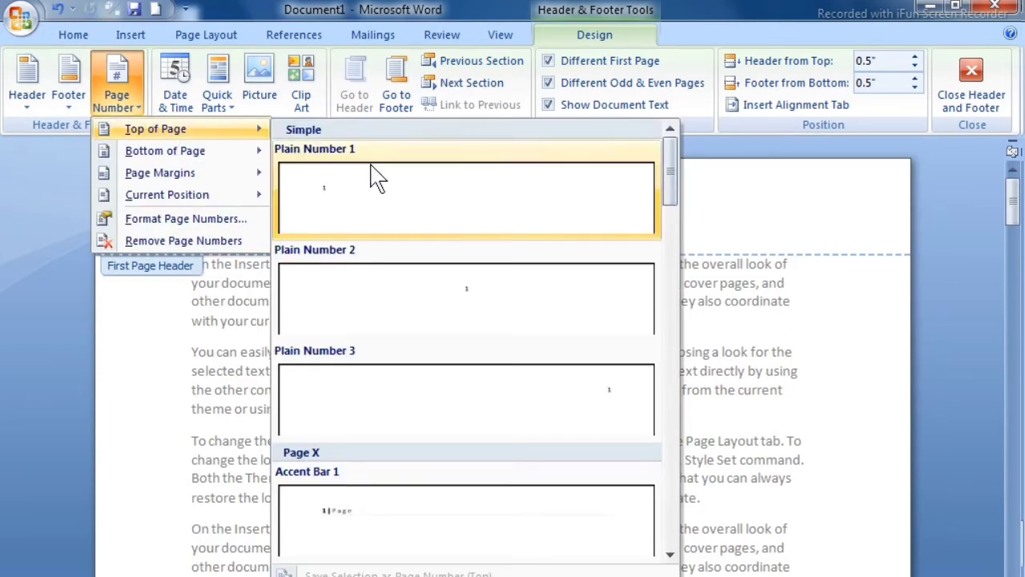
mouse_move(200, 160)
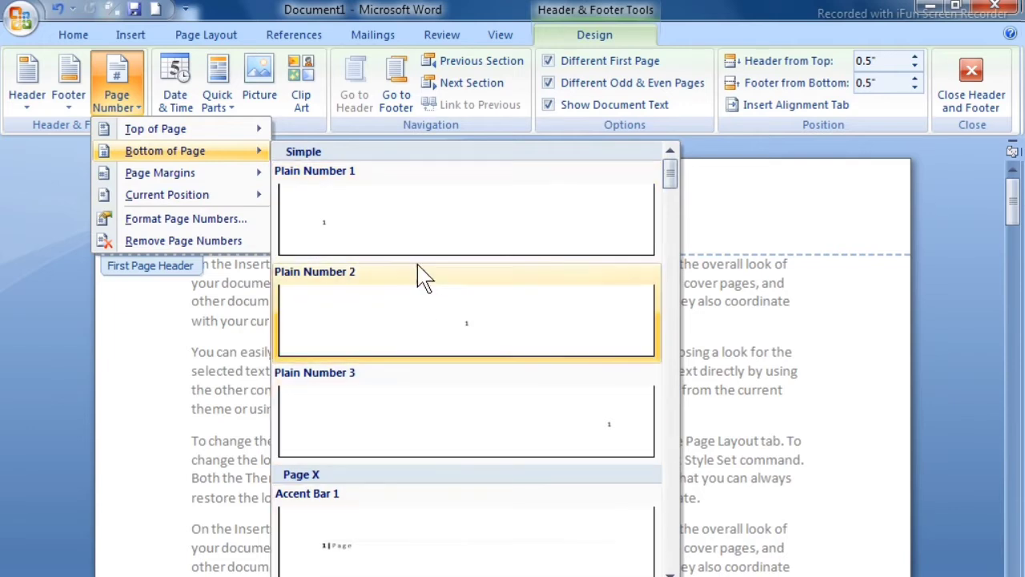
mouse_move(216, 185)
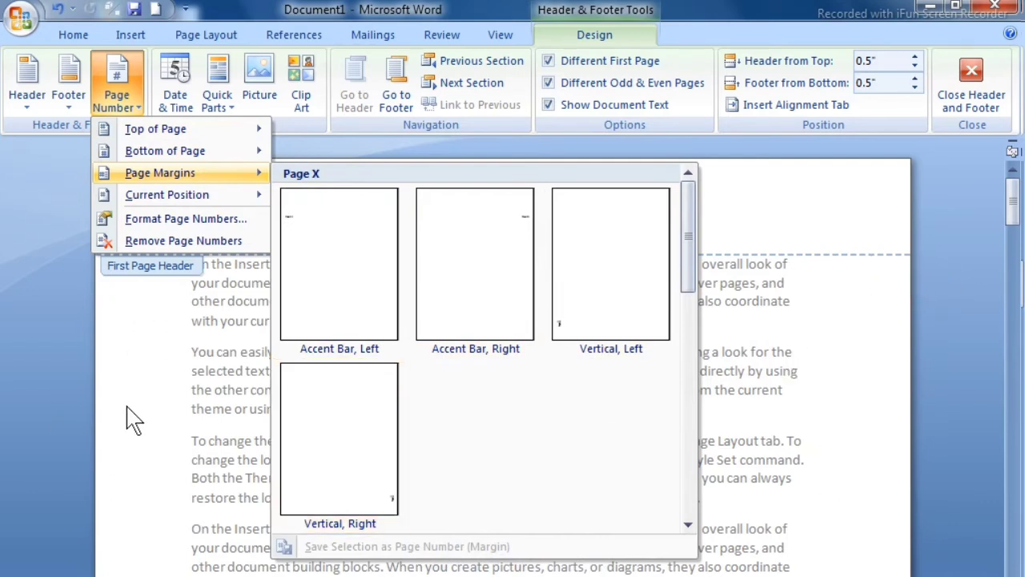
mouse_move(181, 198)
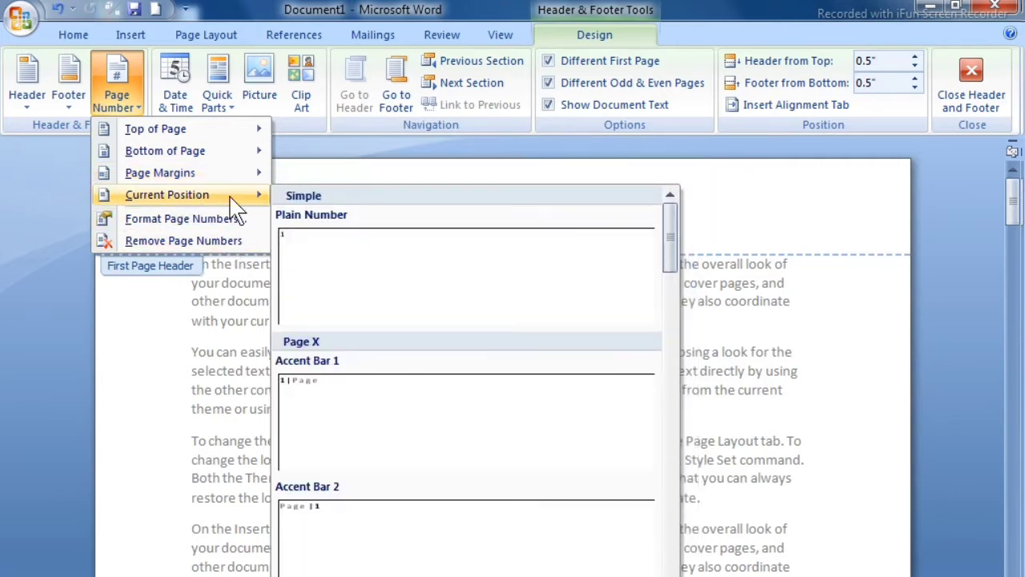
left_click(730, 237)
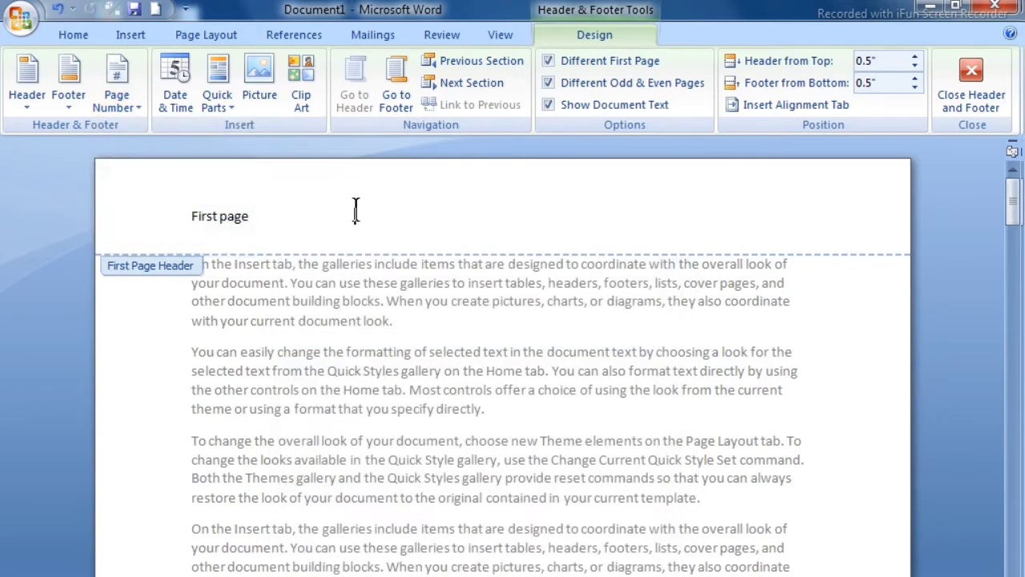
Insert the Mosaic page number design at the current position, after the "First page" text in the first page header
left_click(119, 100)
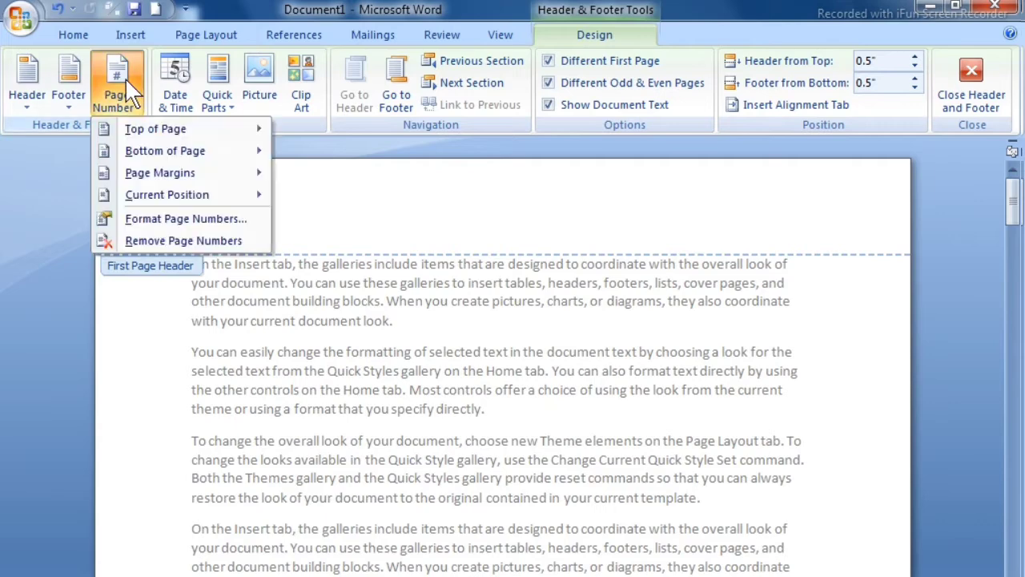
mouse_move(174, 197)
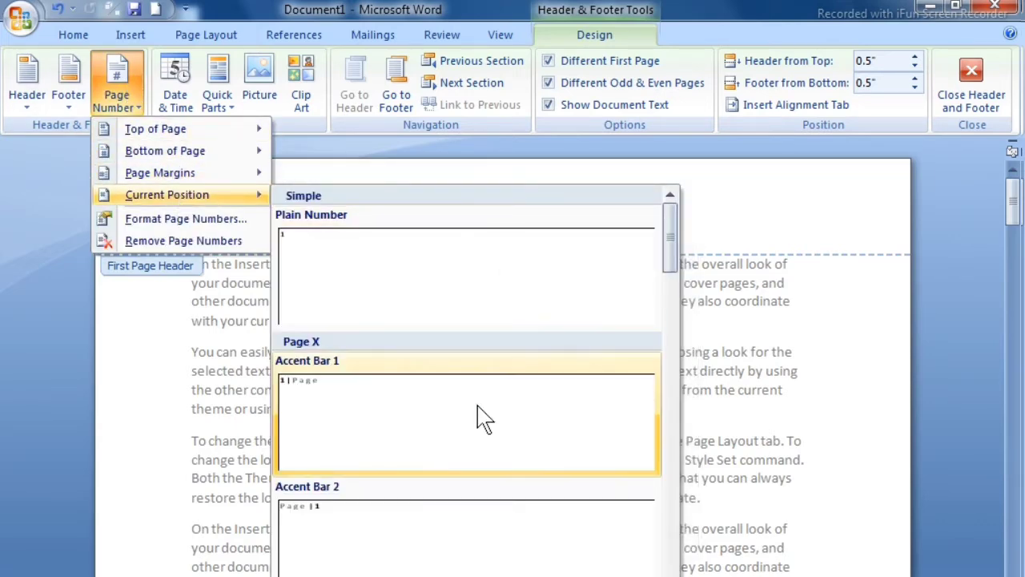
scroll(468, 405, "down", 5)
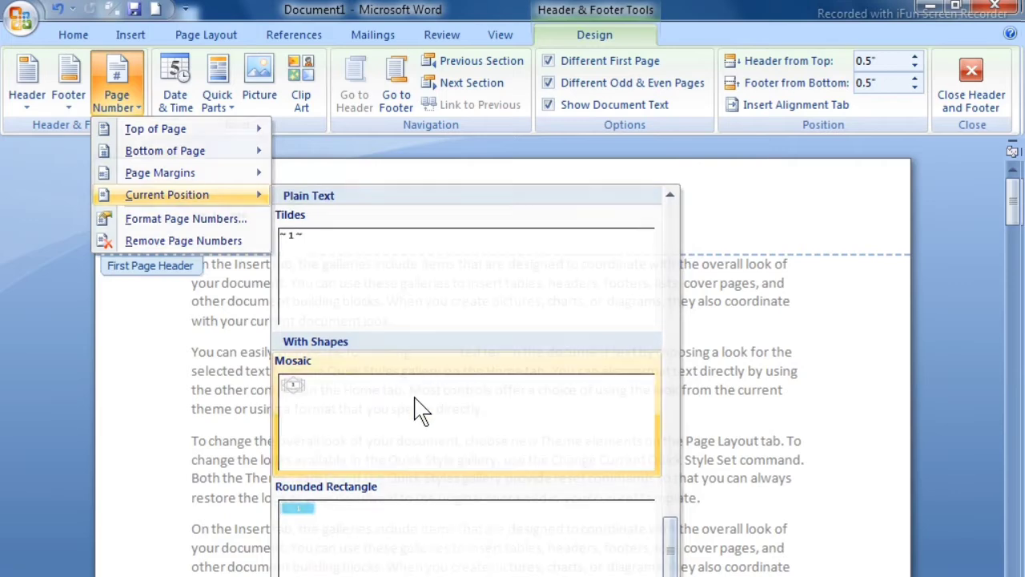
left_click(414, 407)
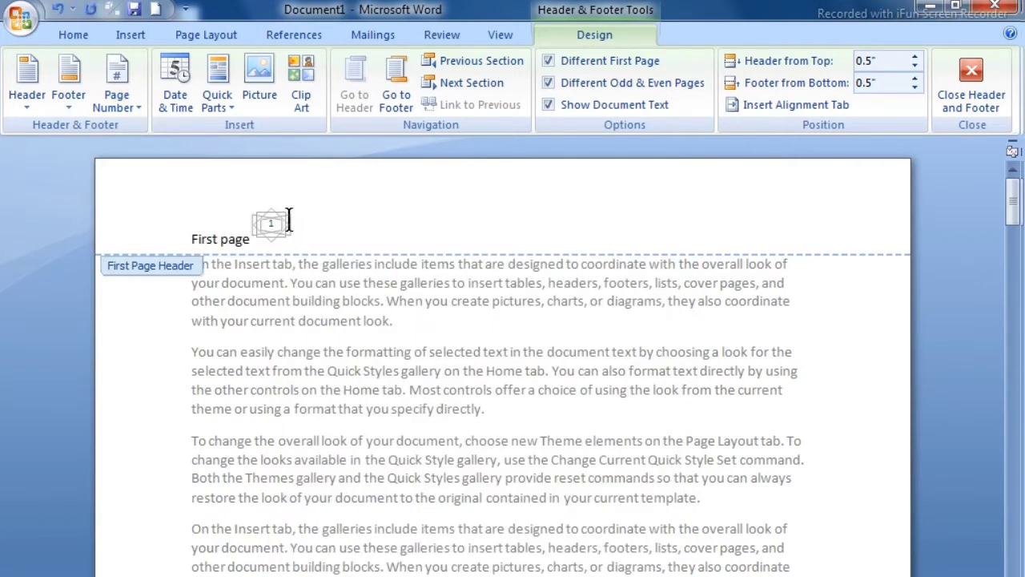
Add the Accent Bar, Right page number design to the first page's margin
left_click(112, 90)
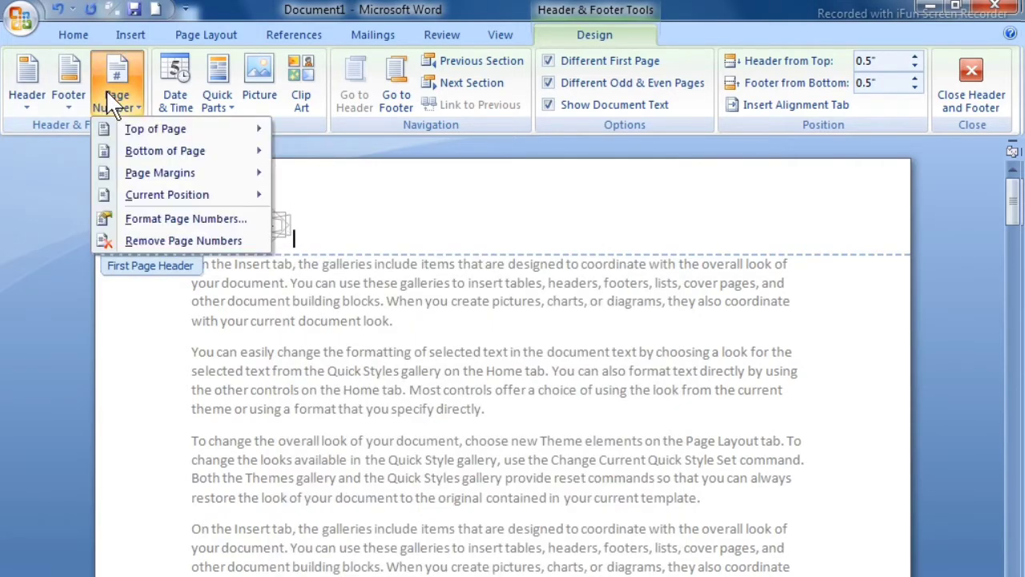
mouse_move(161, 177)
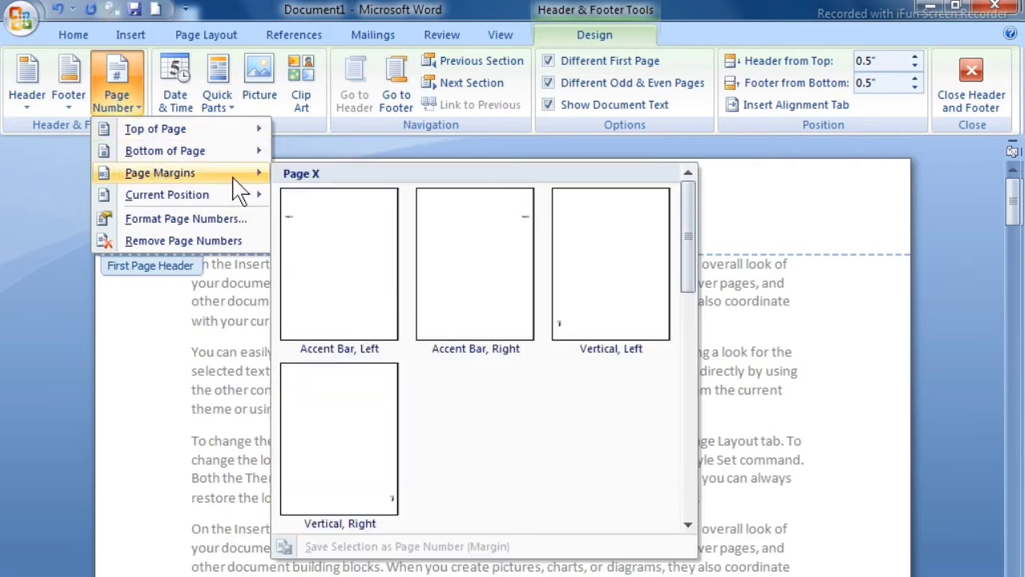
left_click(489, 267)
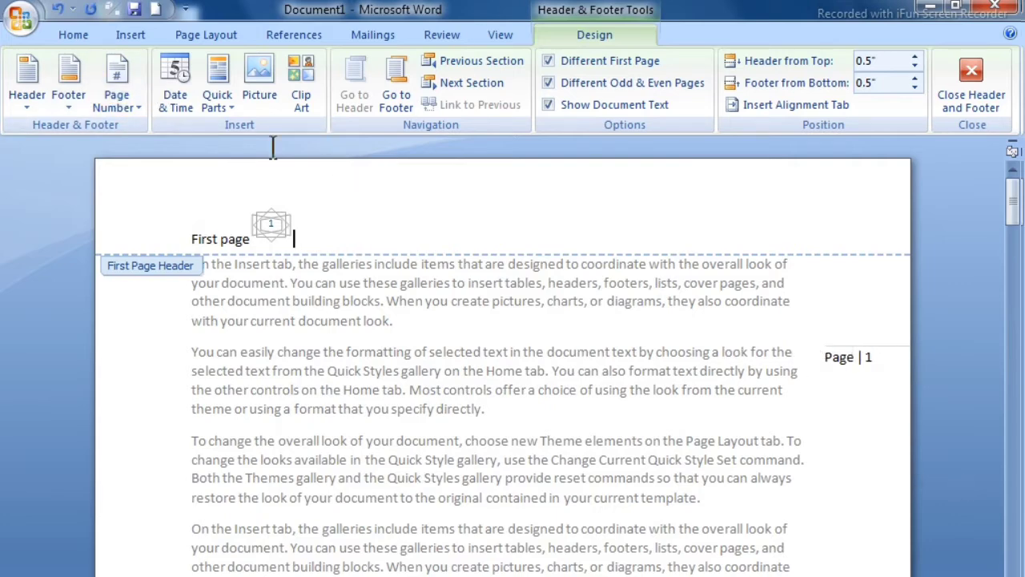
Change the page number format to एक,दो,तीन,... and apply it, leaving numbering set to continue from the previous section
left_click(124, 110)
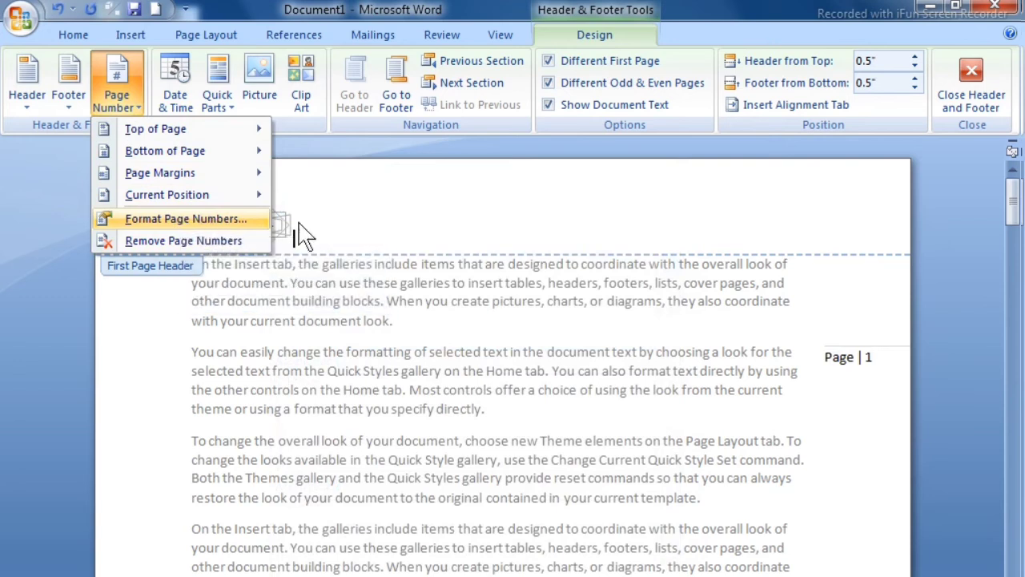
left_click(327, 232)
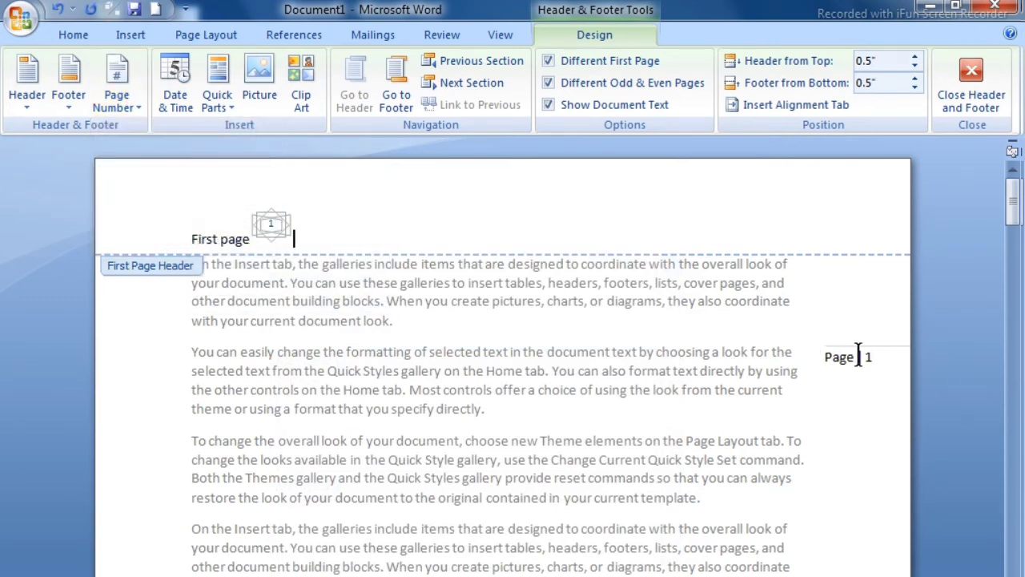
left_click(115, 101)
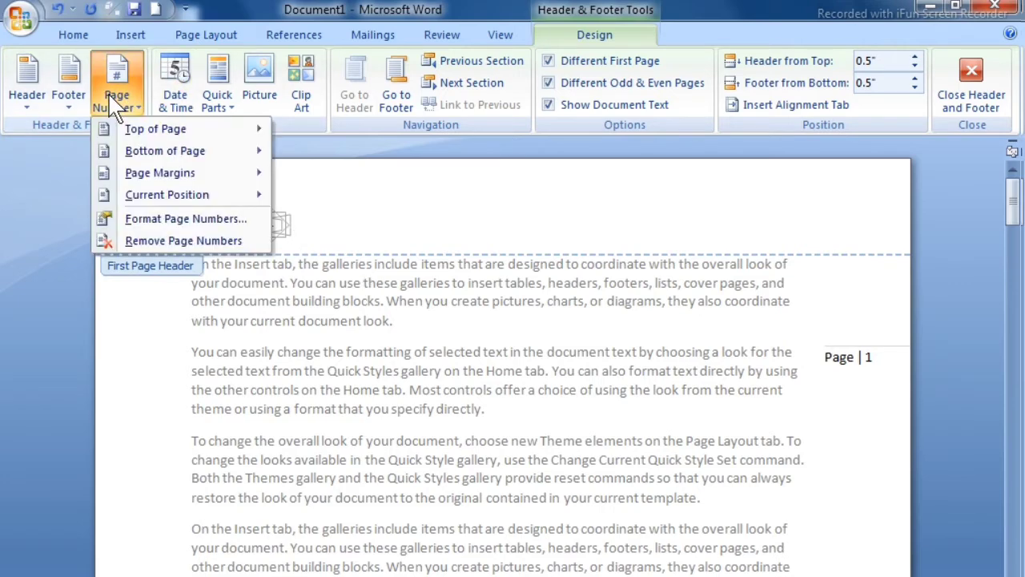
left_click(160, 219)
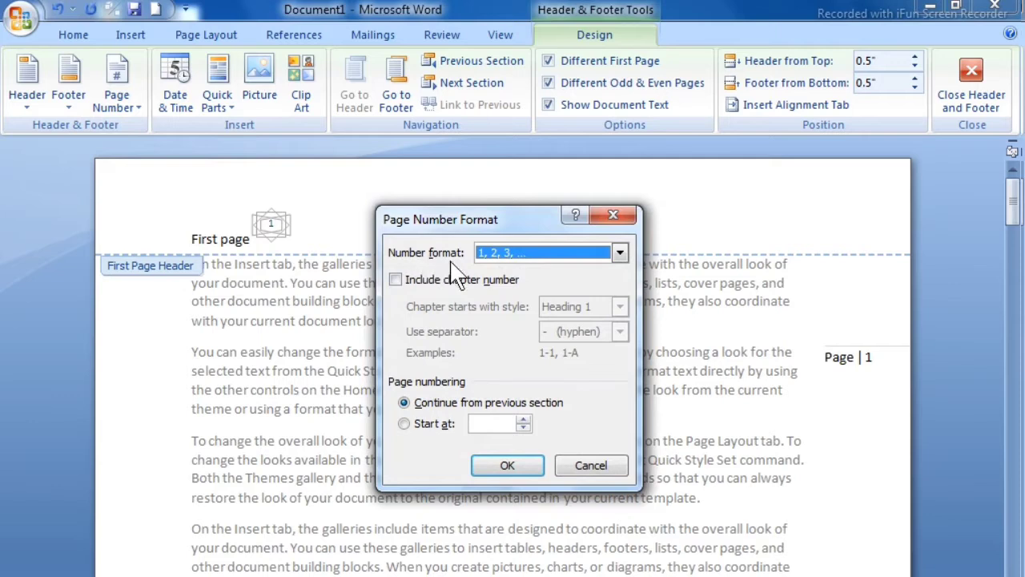
left_click(526, 255)
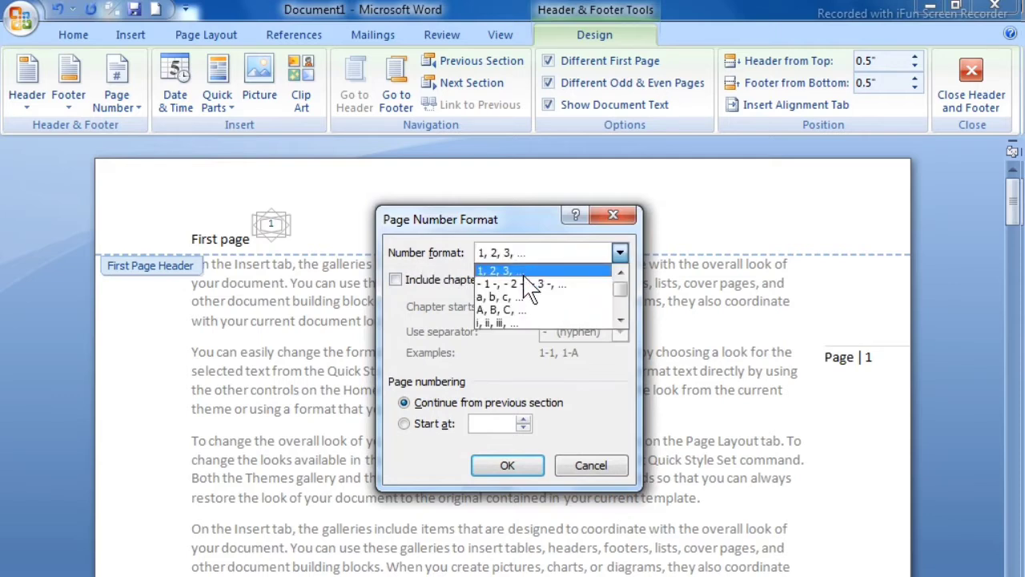
scroll(529, 324, "up", 1)
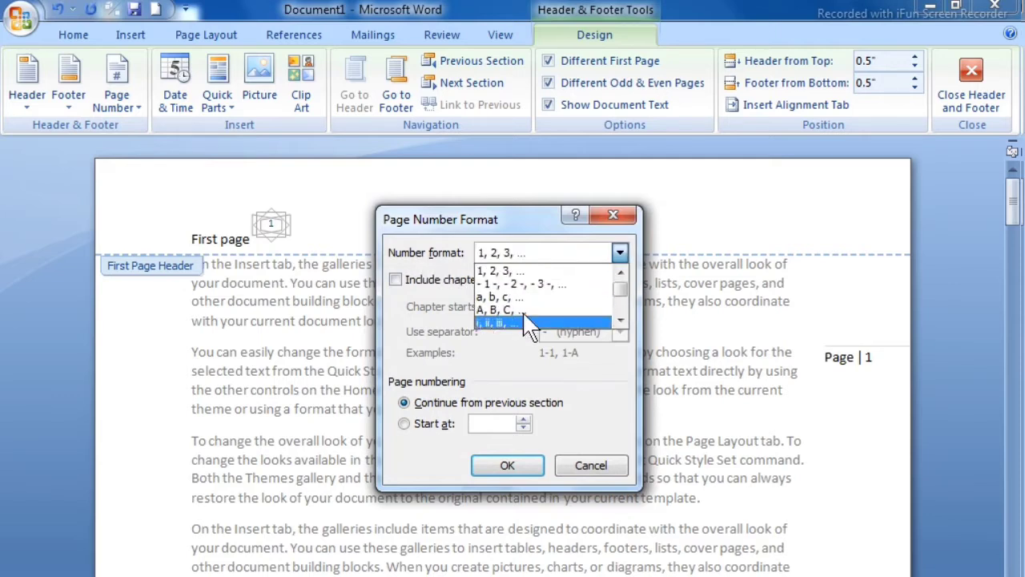
left_click(521, 310)
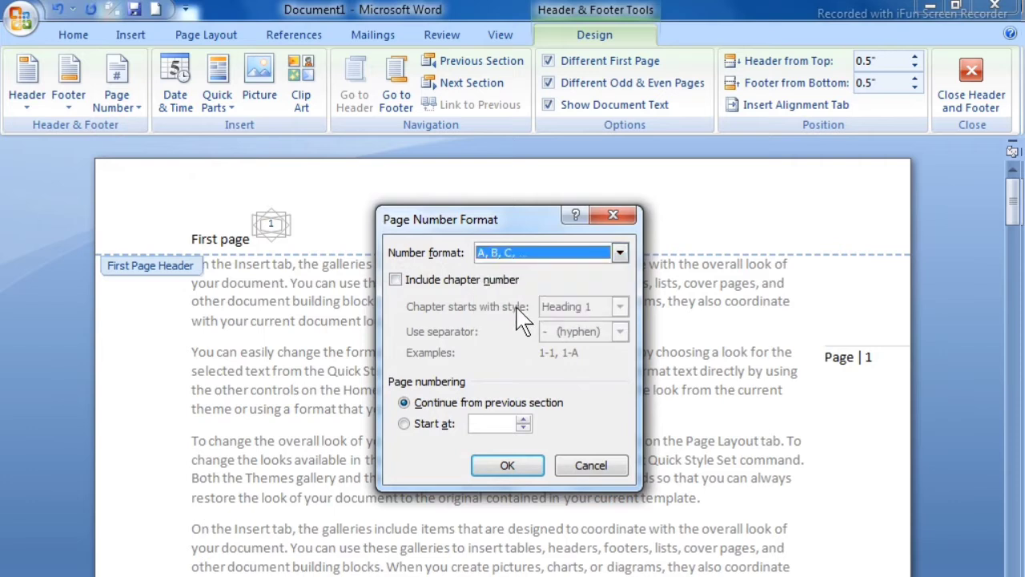
left_click(538, 254)
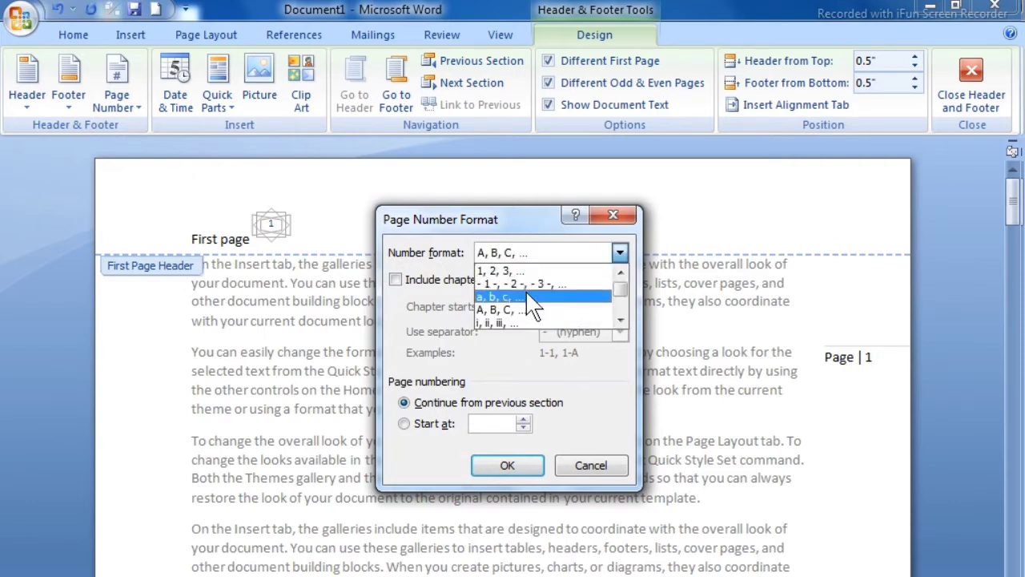
scroll(532, 306, "down", 5)
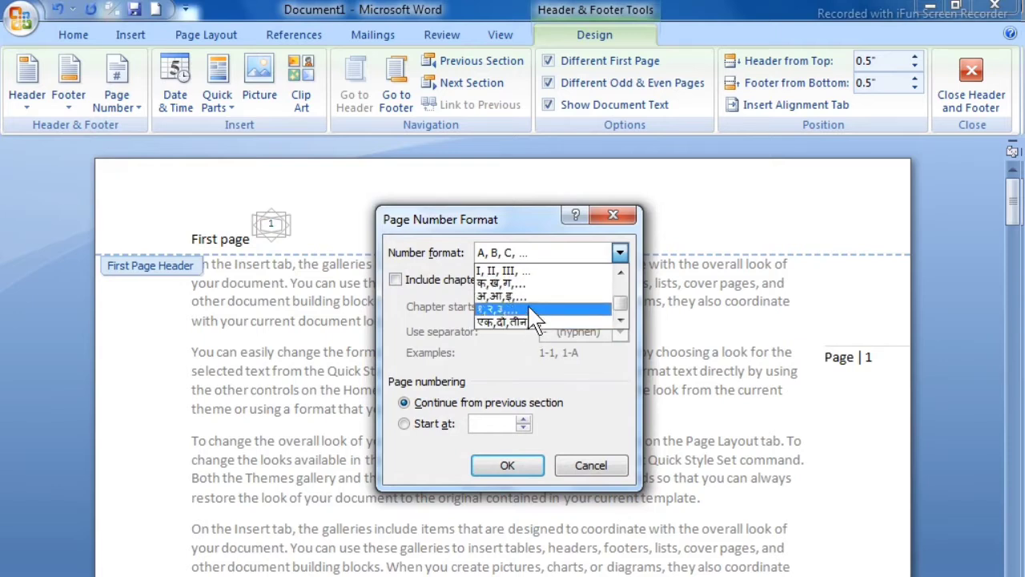
left_click(529, 323)
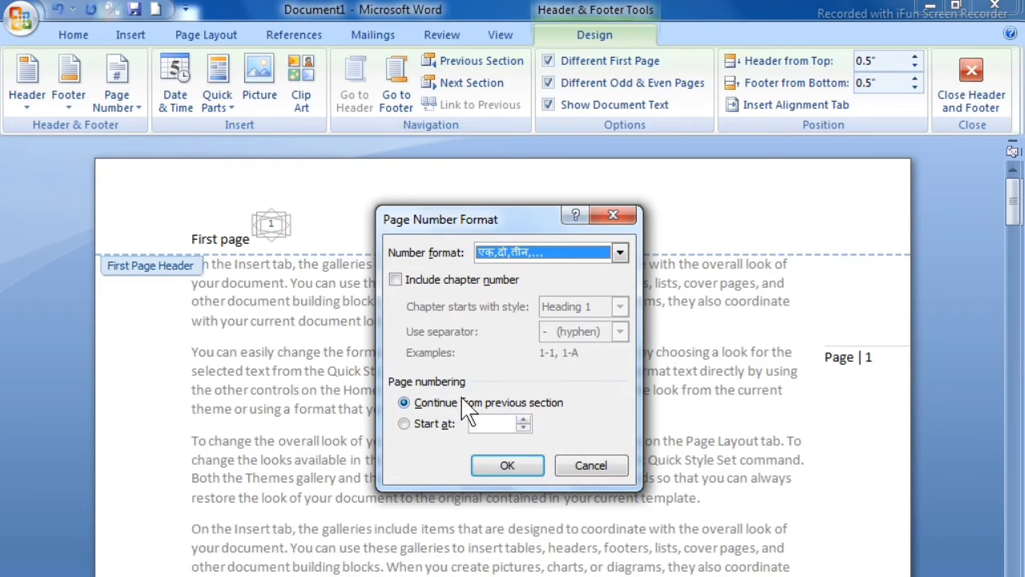
left_click(508, 468)
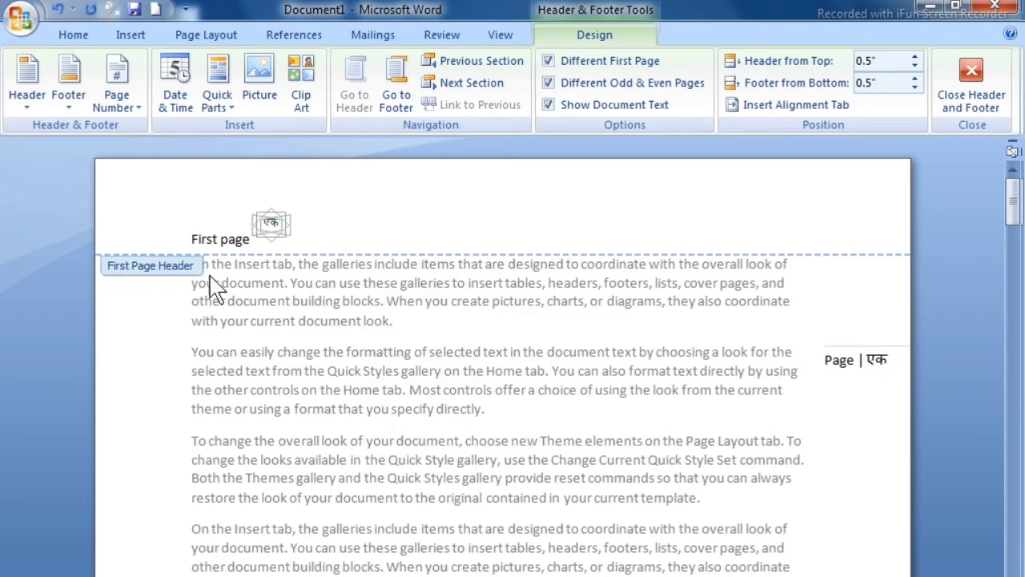
Check the Hindi-word page numbers in the headers and footers of all the pages
scroll(339, 384, "down", 5)
scroll(362, 397, "down", 10)
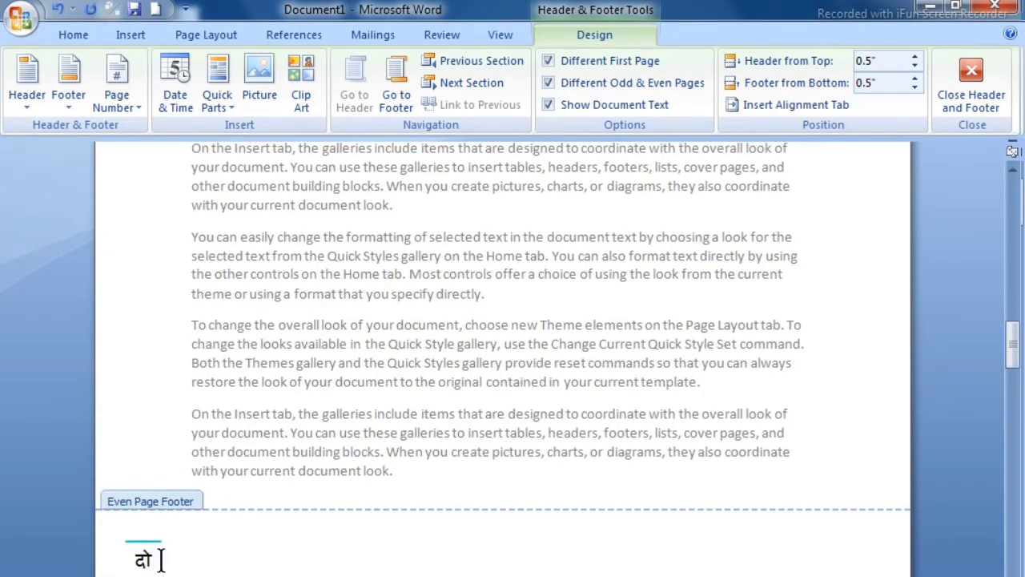
scroll(161, 558, "down", 20)
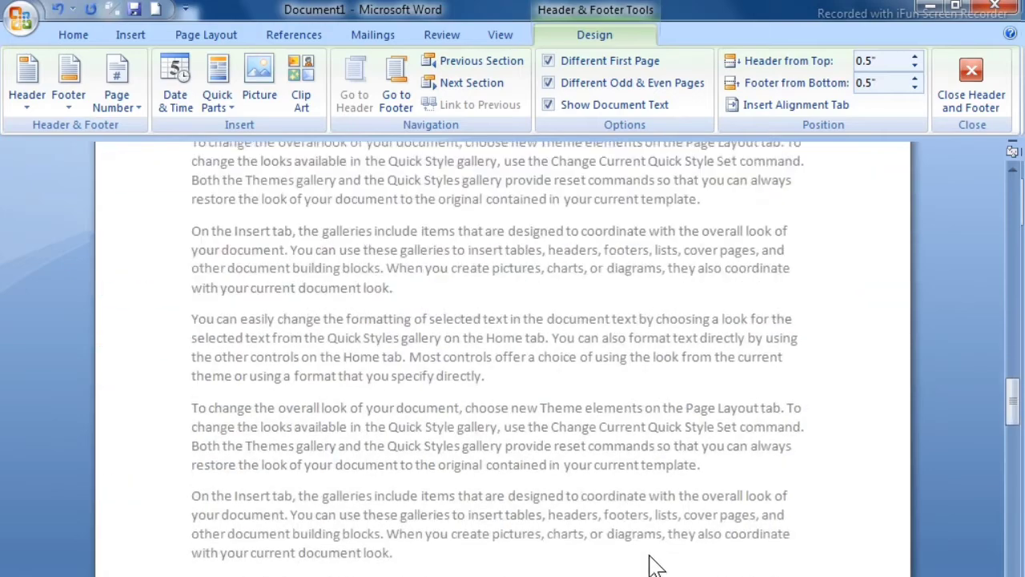
scroll(641, 549, "down", 20)
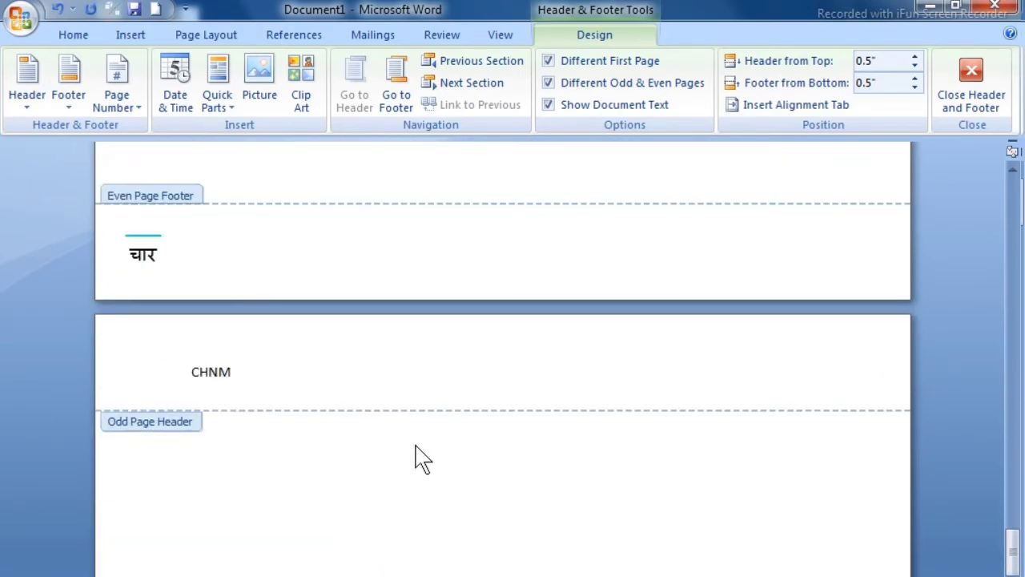
scroll(416, 457, "down", 15)
scroll(416, 456, "up", 20)
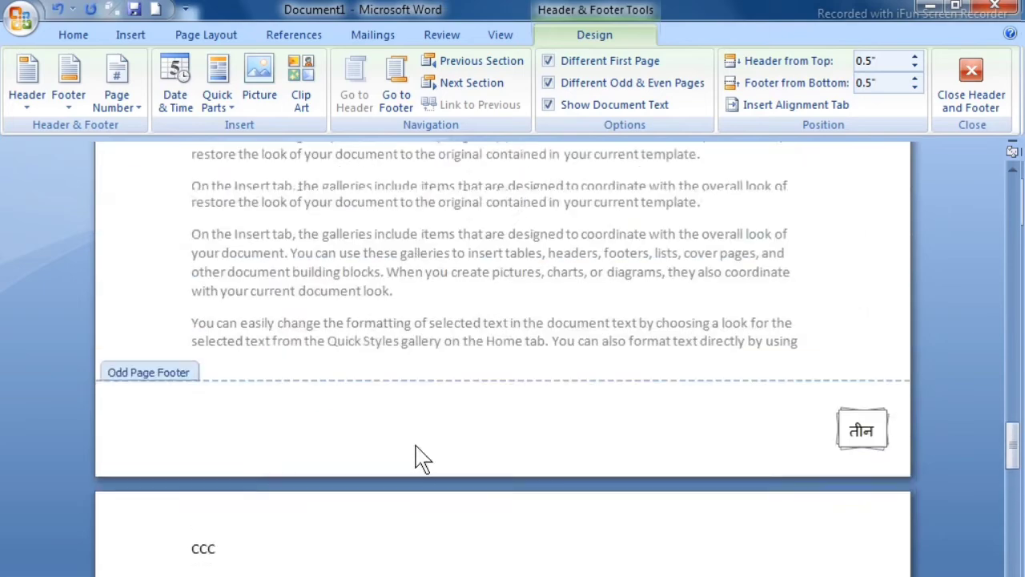
scroll(360, 372, "up", 10)
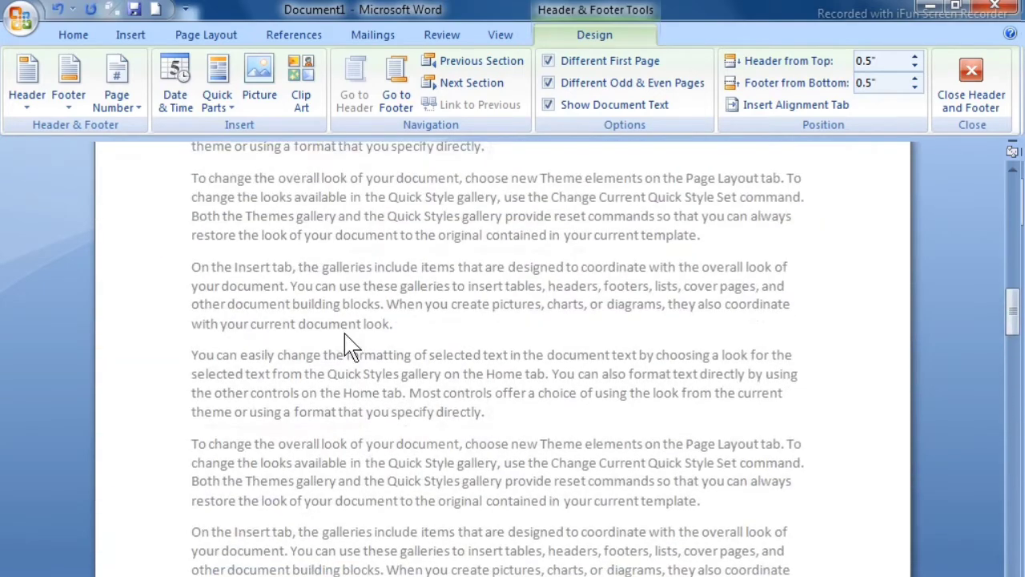
Set the page number format to 1, 2, 3, ... and apply it to the document
left_click(116, 100)
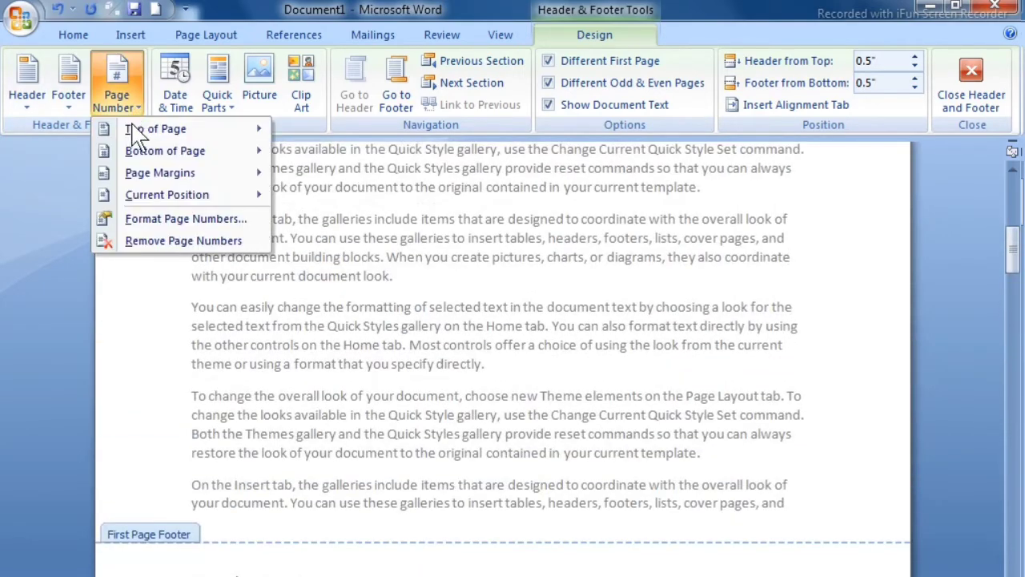
left_click(164, 223)
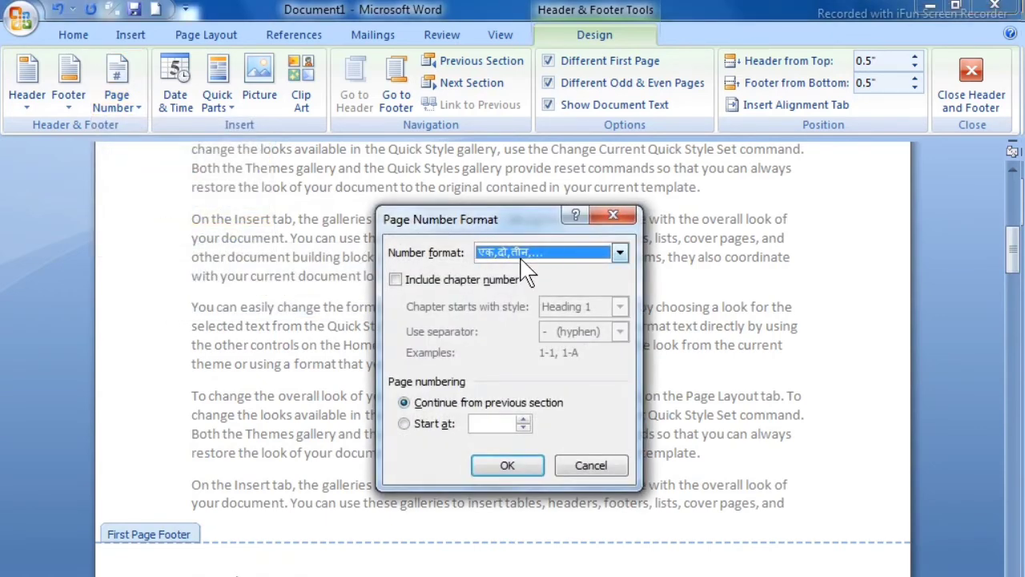
left_click(525, 253)
scroll(525, 301, "up", 3)
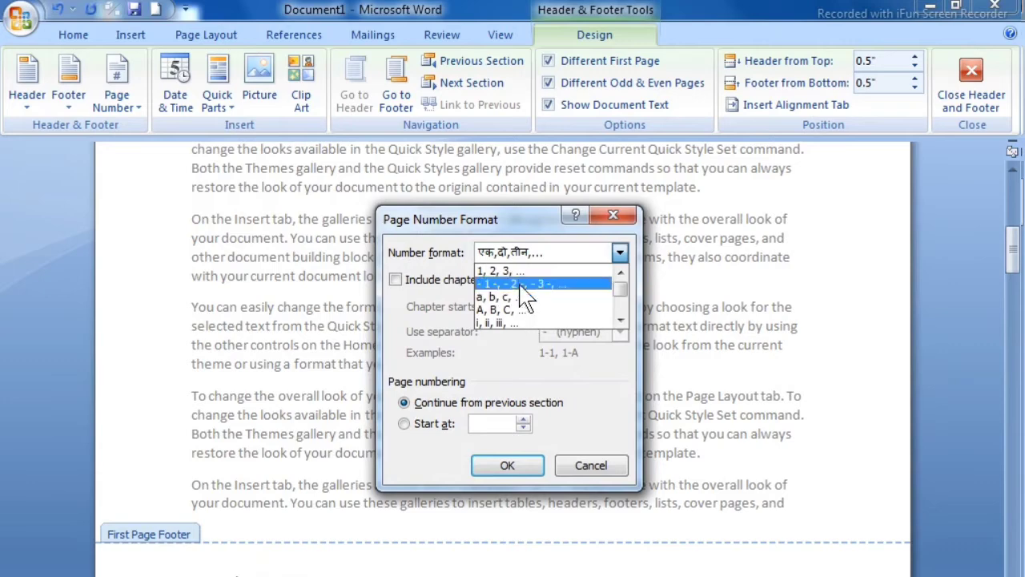
left_click(525, 272)
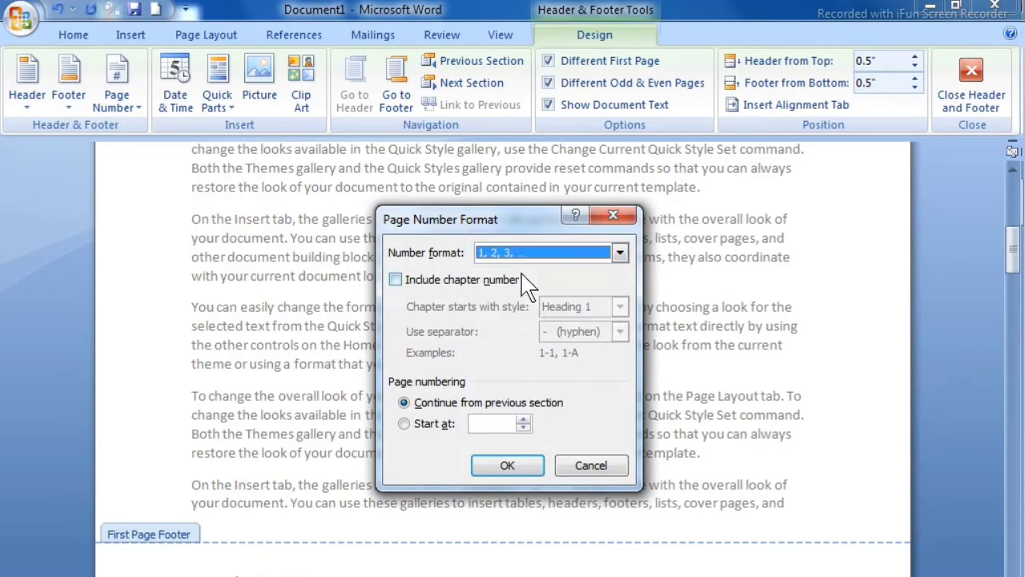
left_click(516, 467)
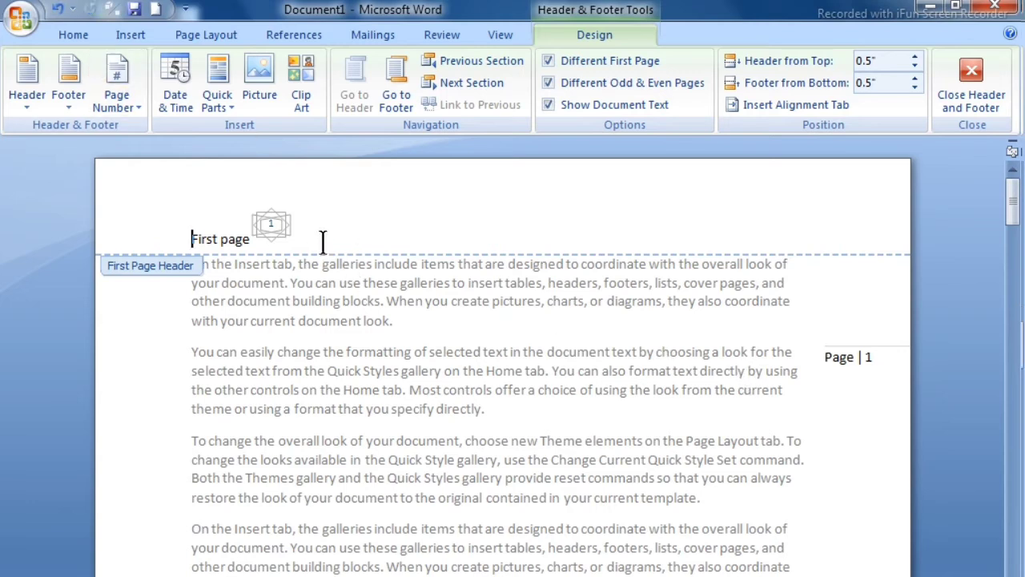
Delete the Mosaic page number from the first page header and the "Page | 1" text box from the first page's margin
left_click(130, 101)
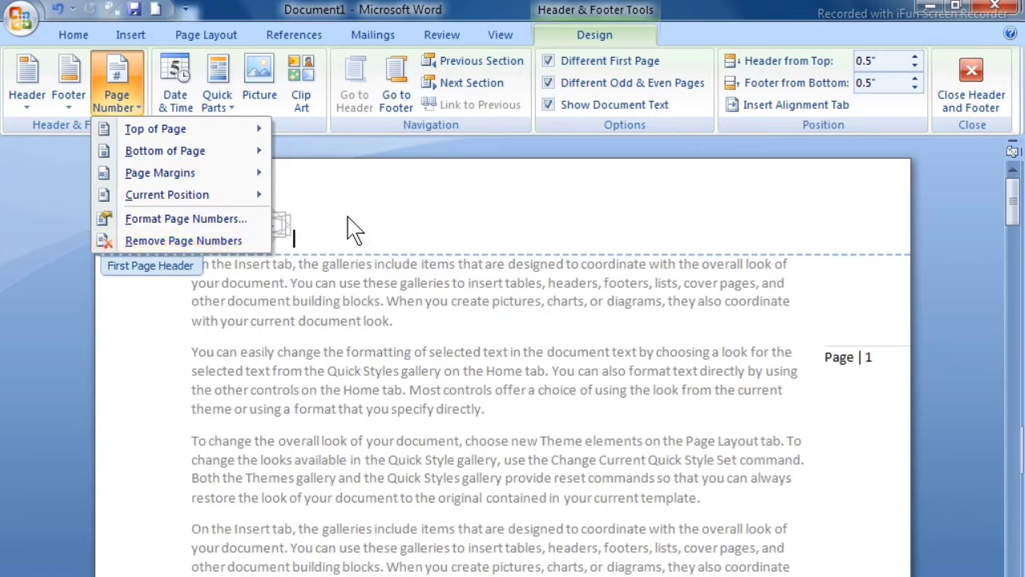
left_click(298, 222)
left_click(269, 220)
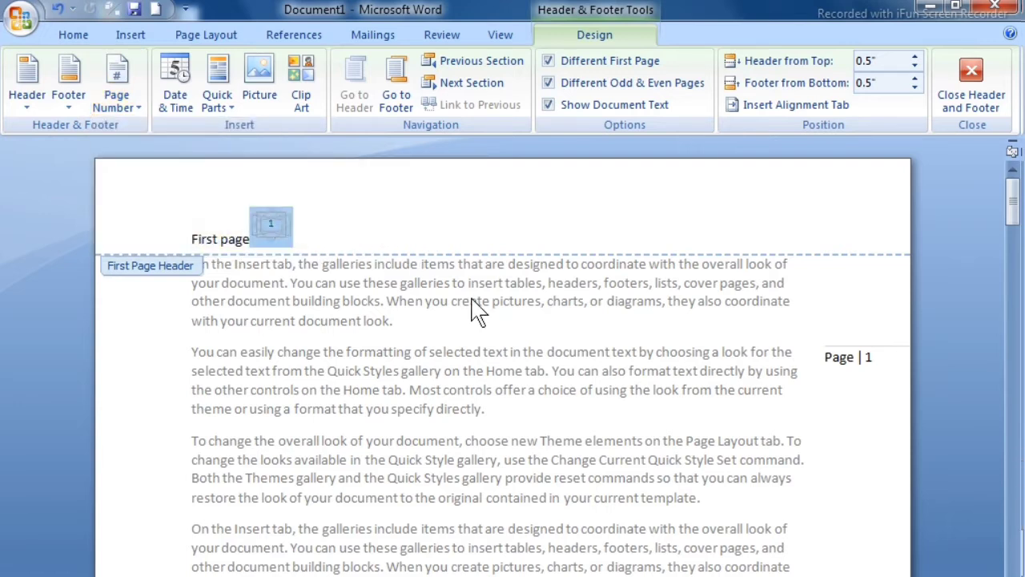
key("Delete")
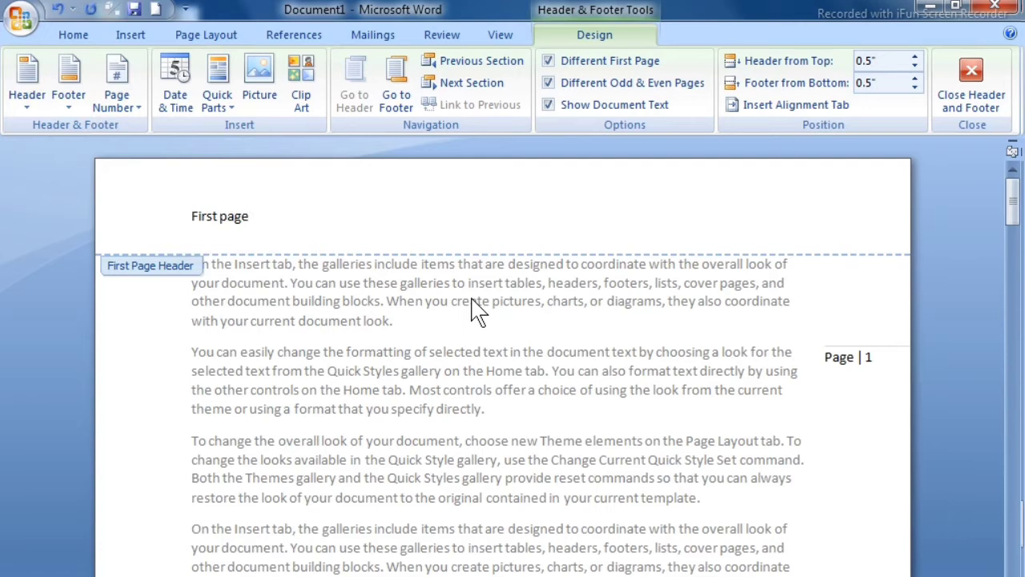
left_click(856, 360)
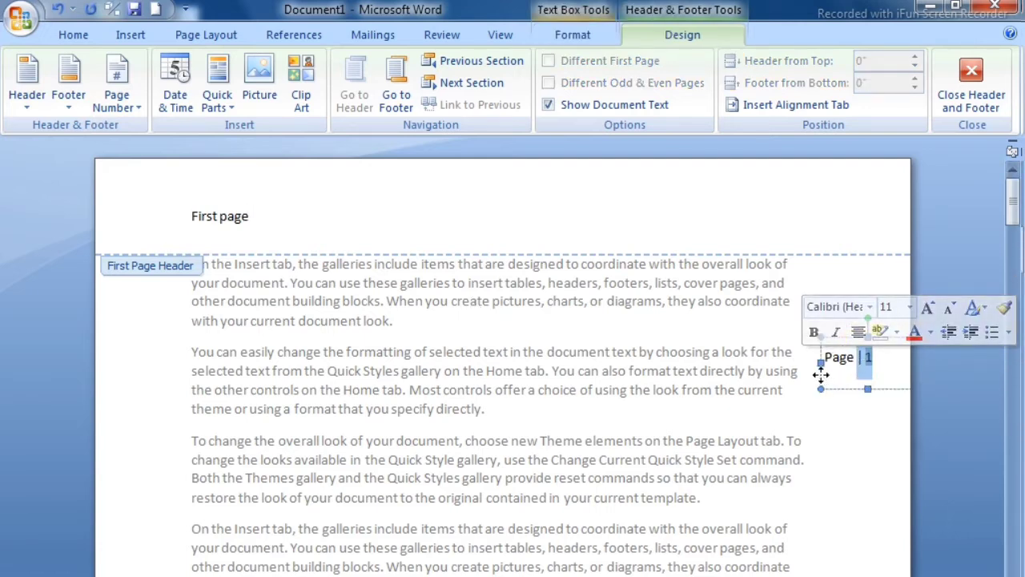
left_click(821, 374)
key("Delete")
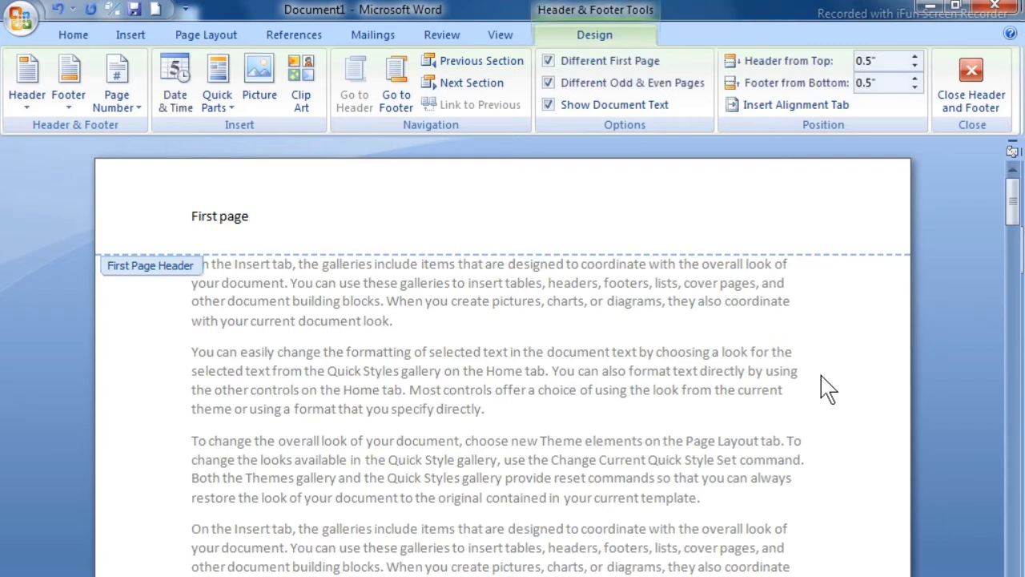
Apply the built-in Mod (Even Page) header design to the first page header
left_click(287, 224)
left_click(32, 94)
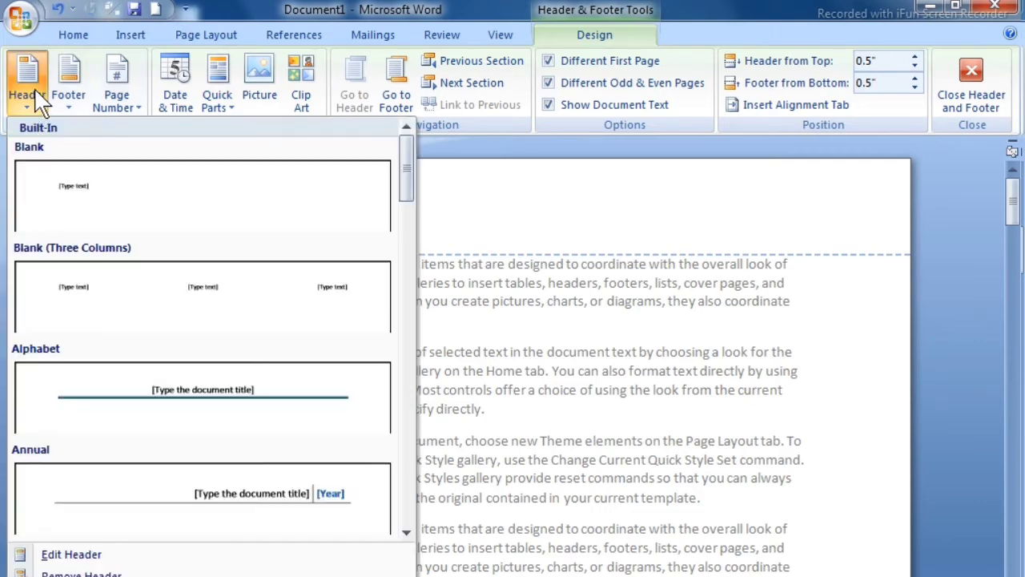
scroll(210, 365, "down", 5)
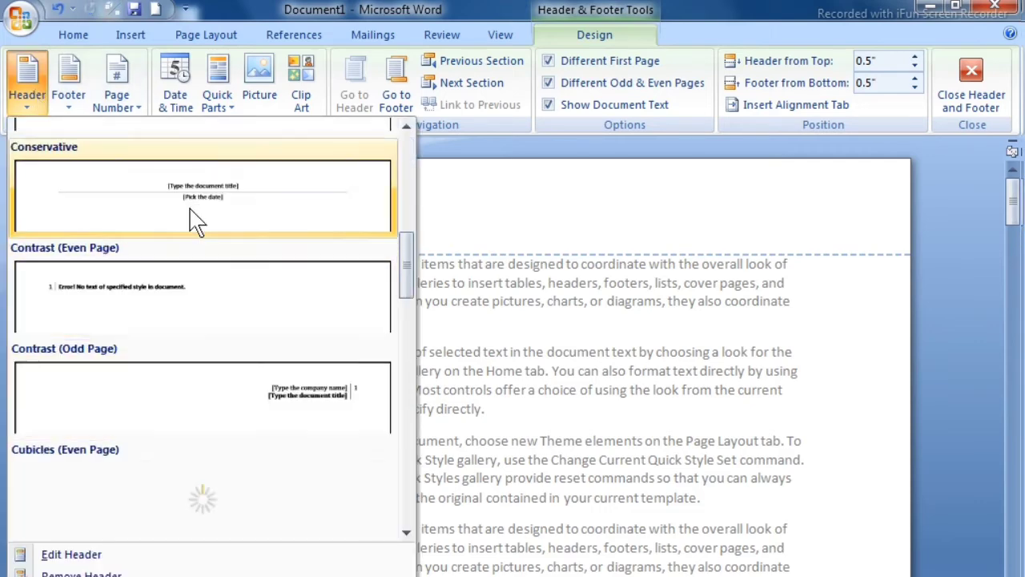
scroll(240, 389, "down", 5)
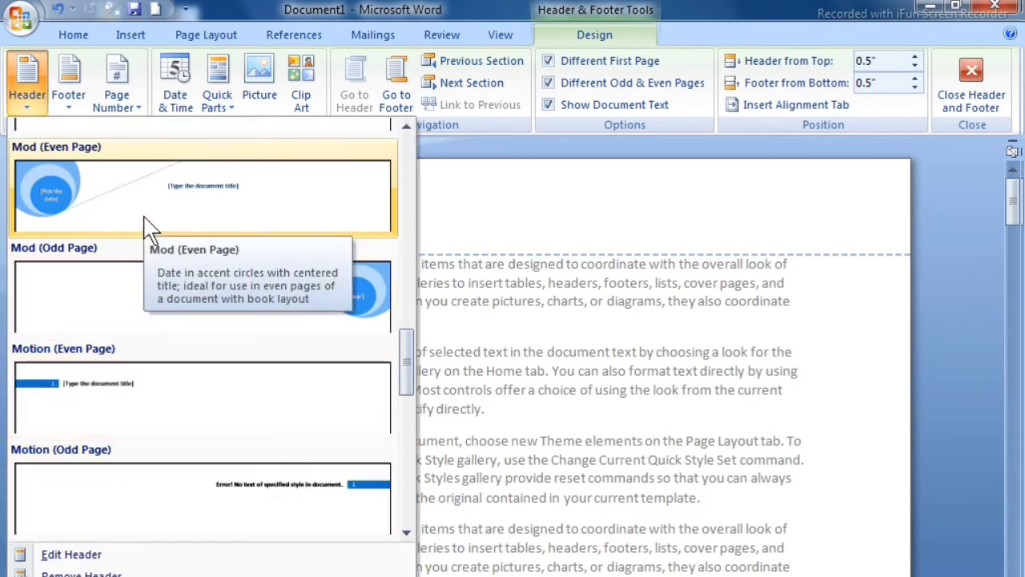
left_click(149, 228)
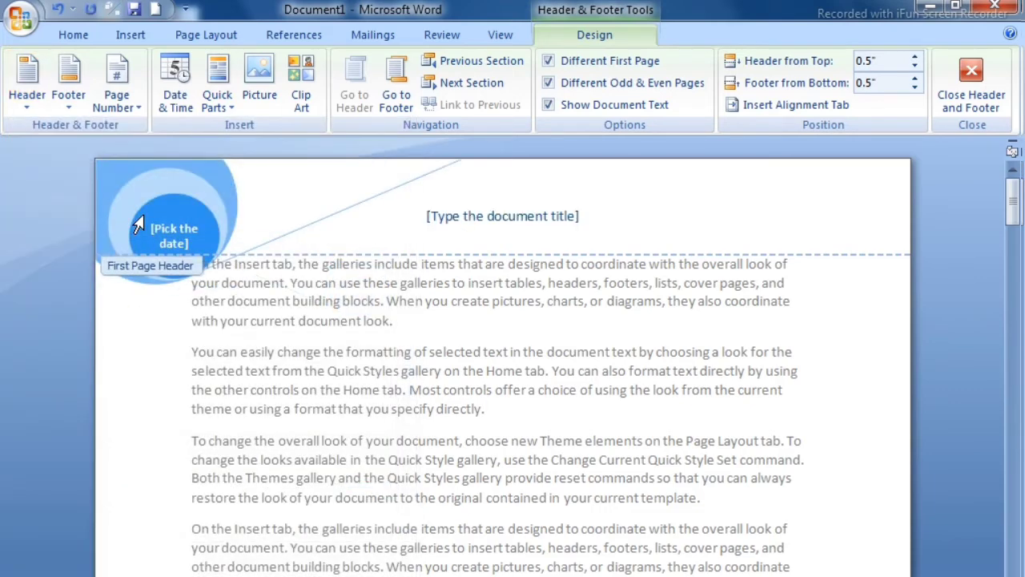
Set the date in the first page header's circle to today's date, November 17, 2021
left_click(490, 207)
left_click(171, 233)
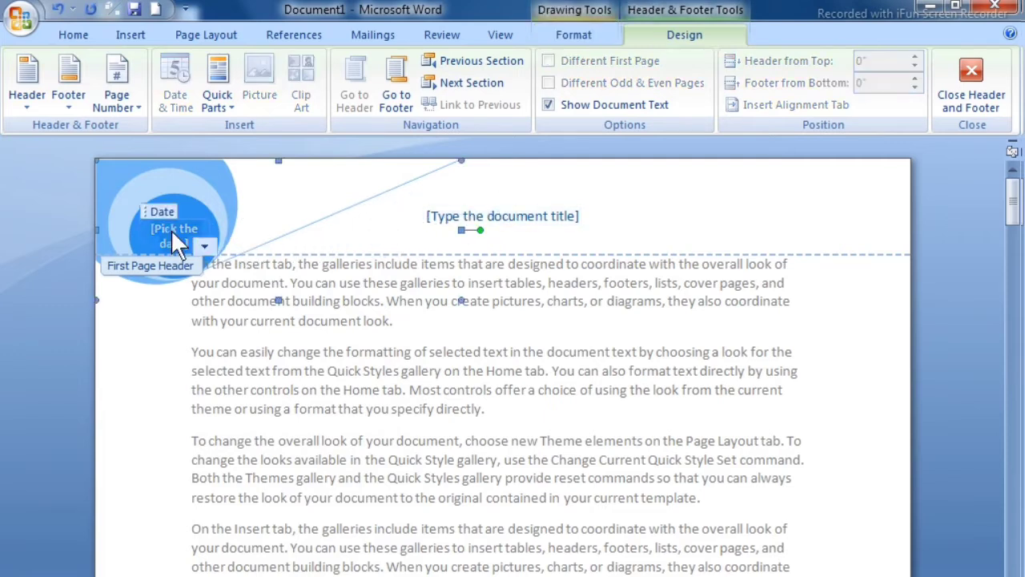
left_click(204, 249)
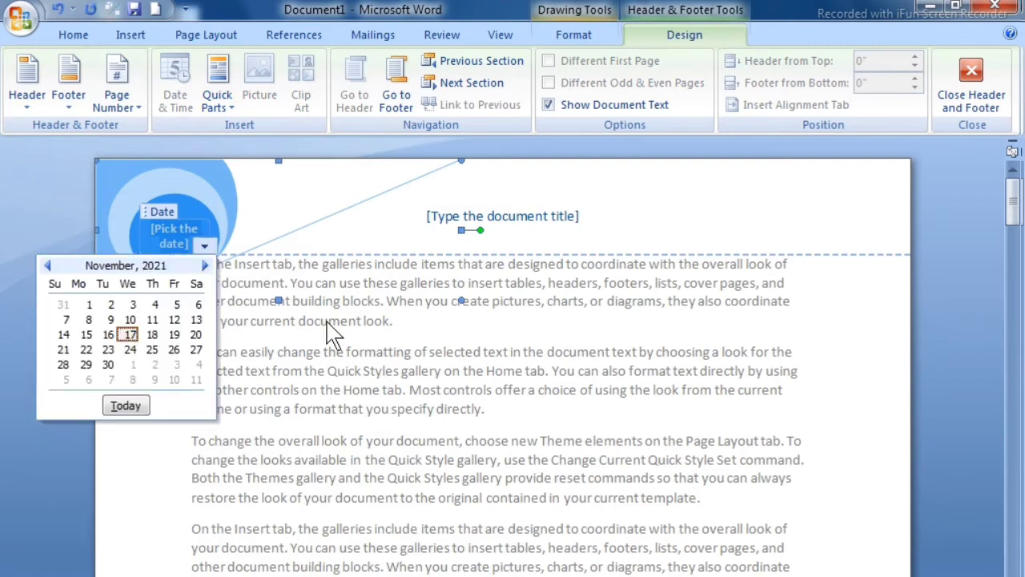
left_click(128, 405)
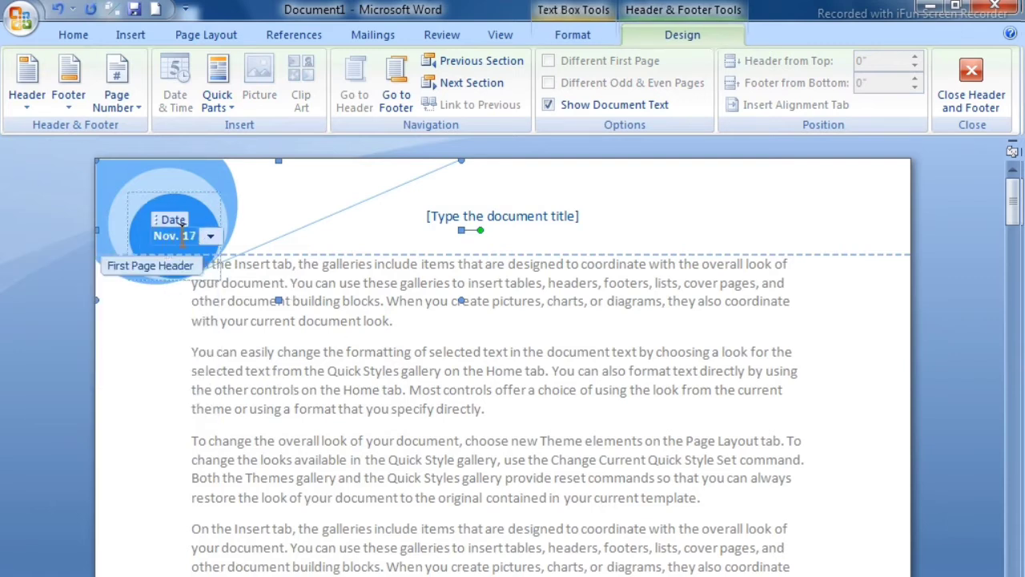
left_click(368, 230)
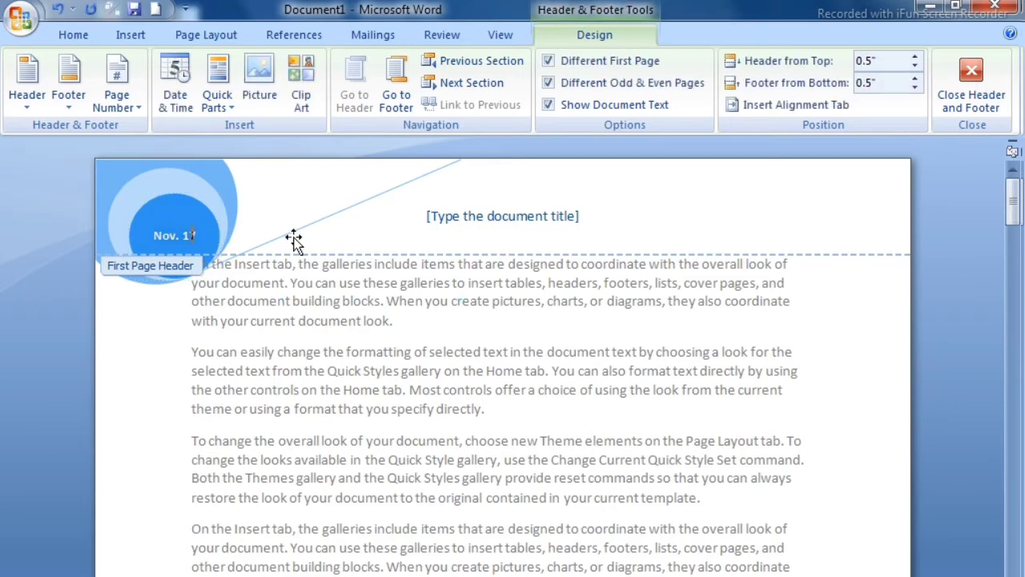
Replace the document title placeholder in the first page header with "CHNM"
left_click(432, 218)
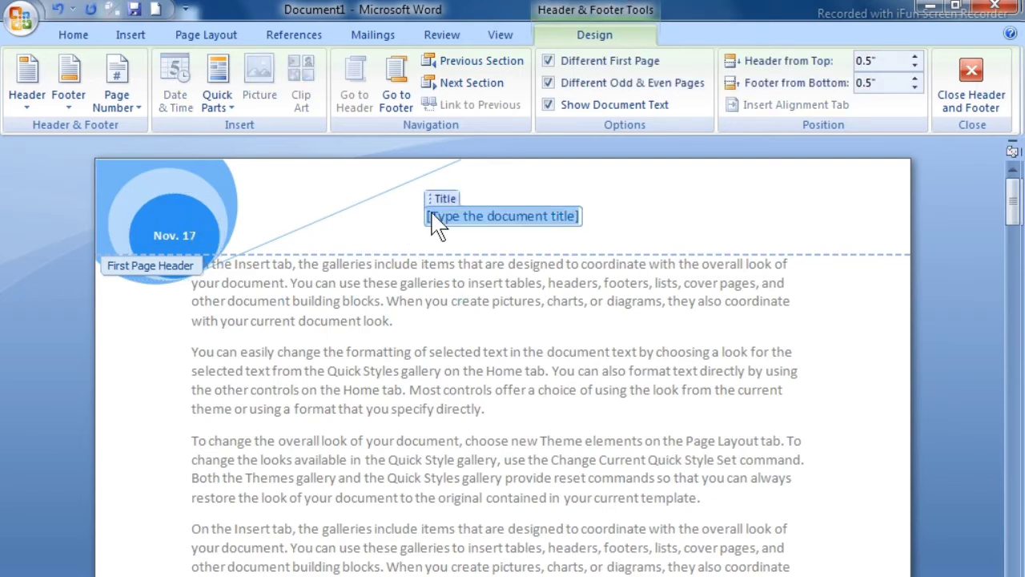
left_click_drag(593, 211, 595, 213)
left_click(573, 215)
type("C")
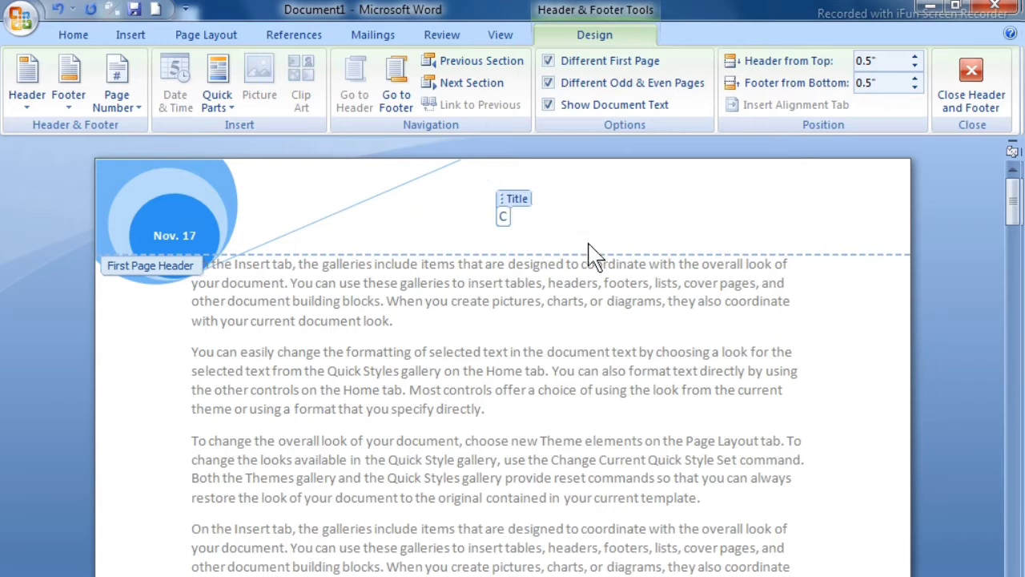
type("HNM")
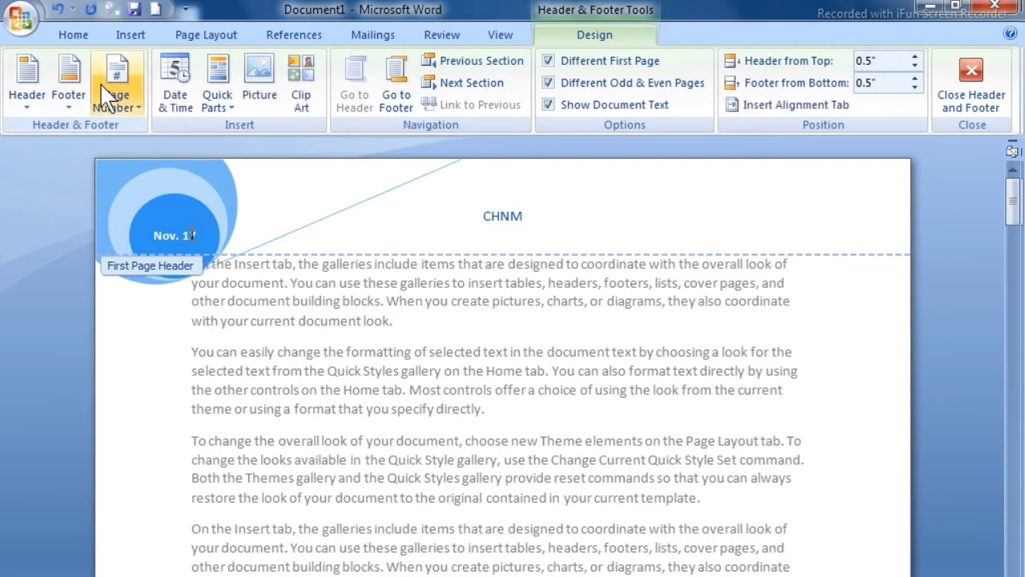
Apply the built-in Mod (Odd Page) footer design to the first page footer
left_click(70, 81)
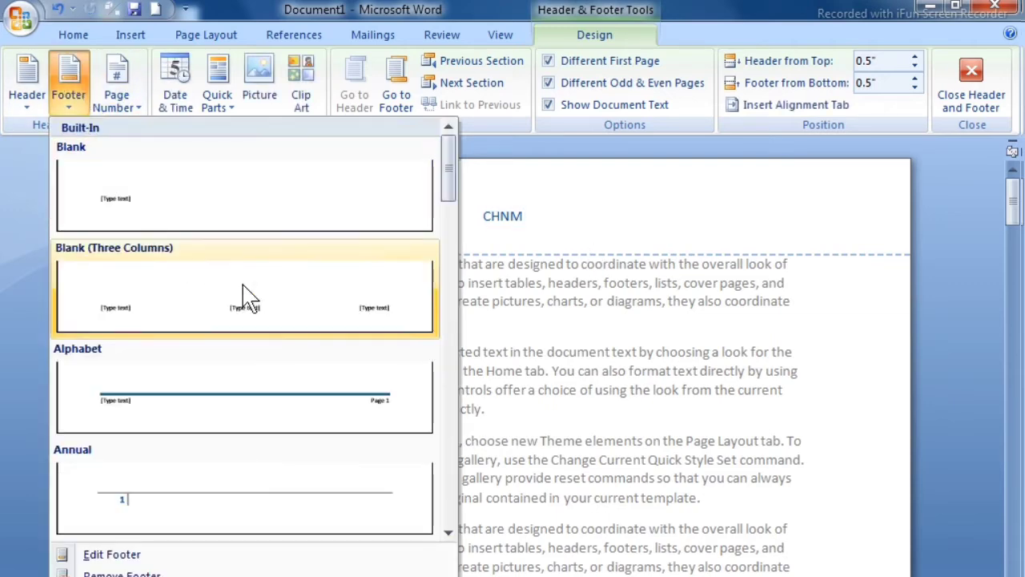
scroll(259, 366, "down", 8)
scroll(246, 255, "down", 2)
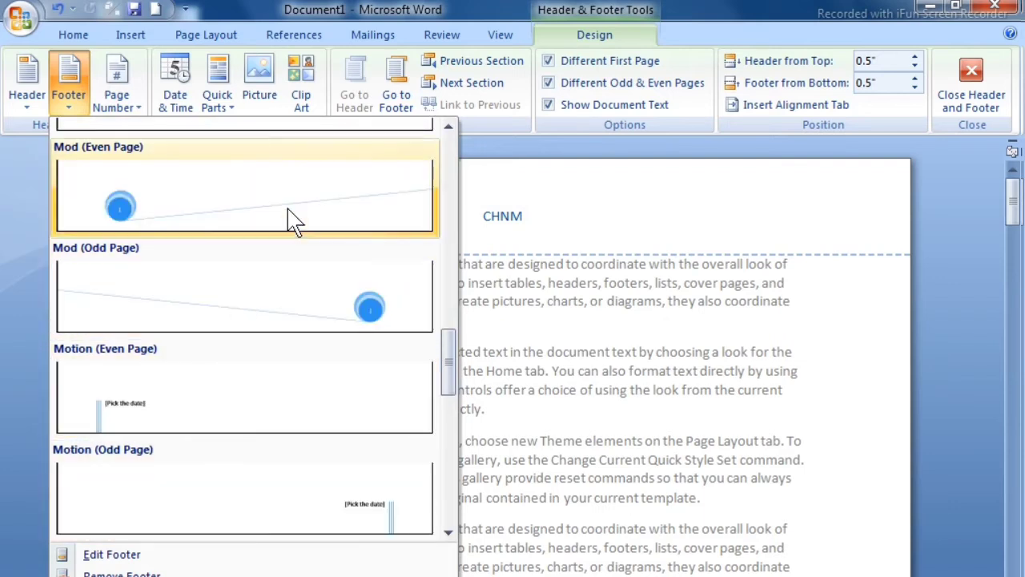
left_click(311, 322)
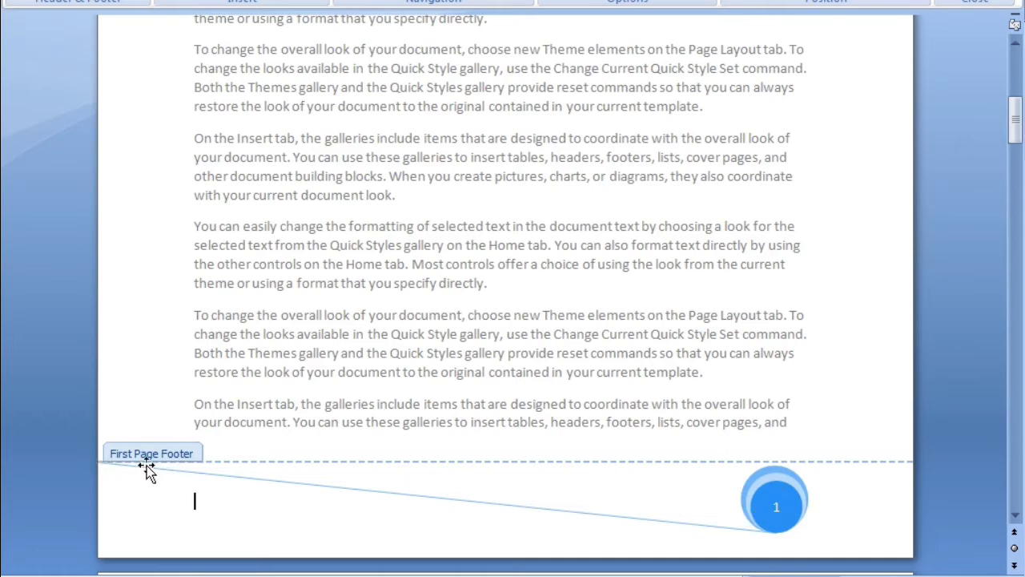
Review the first page footer and the even and odd page headers and footers on the following pages
scroll(297, 482, "down", 3)
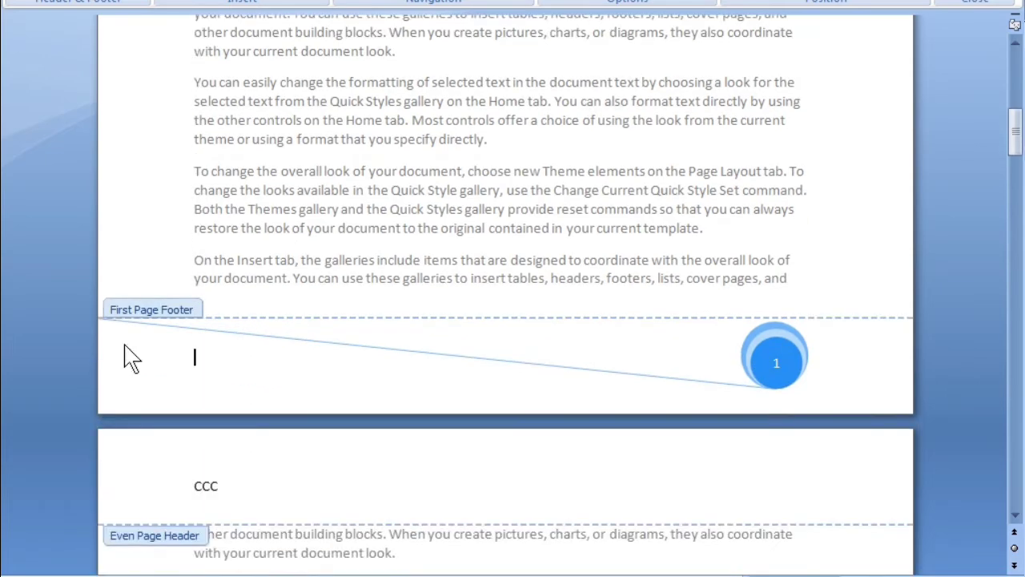
scroll(643, 394, "down", 3)
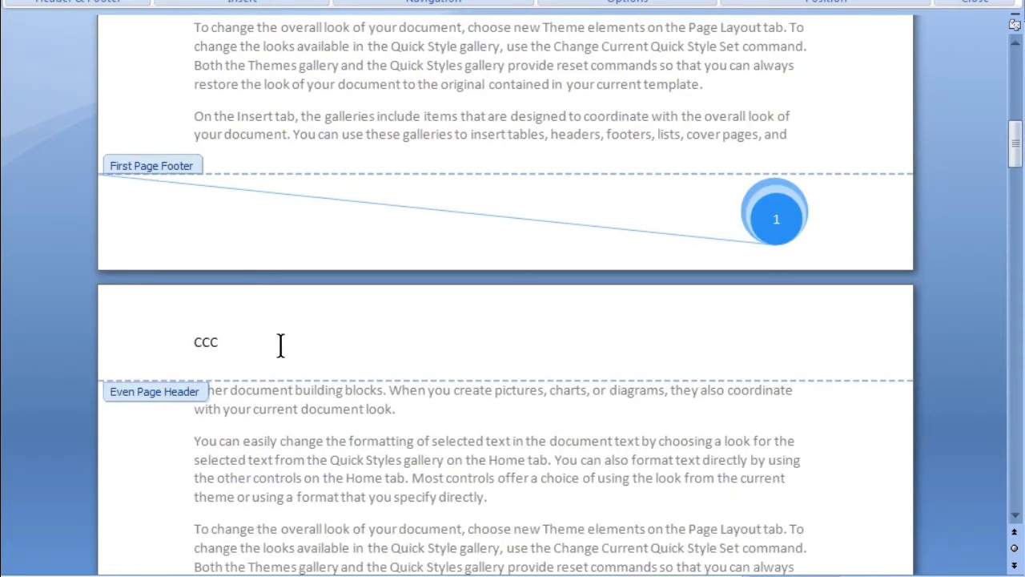
scroll(413, 423, "down", 4)
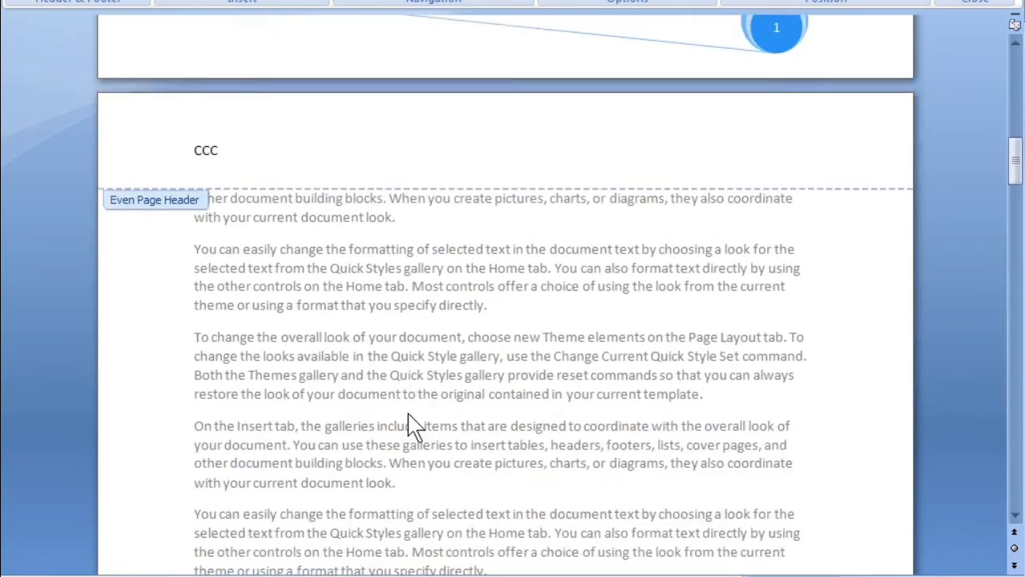
scroll(412, 425, "down", 12)
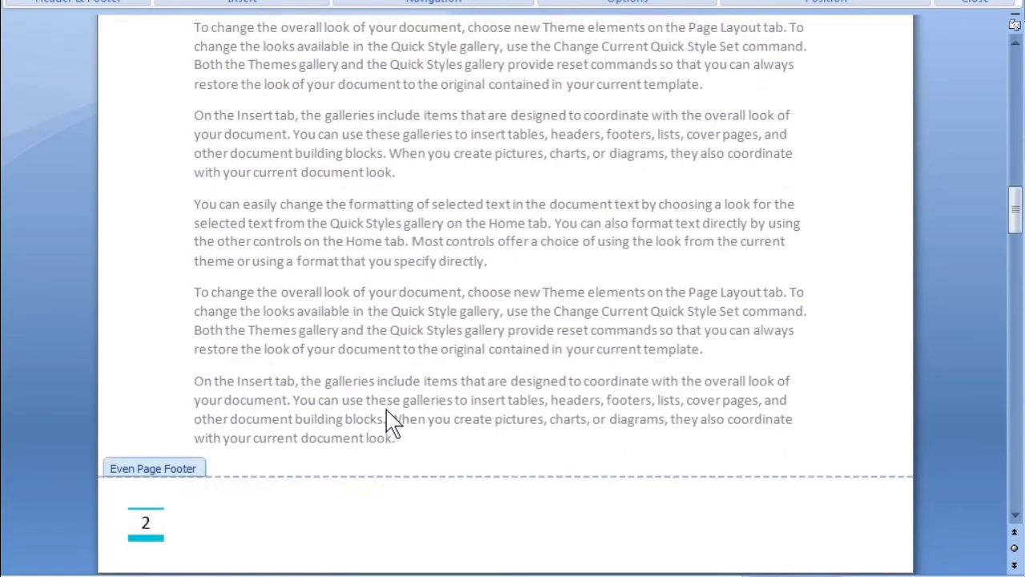
scroll(392, 423, "down", 8)
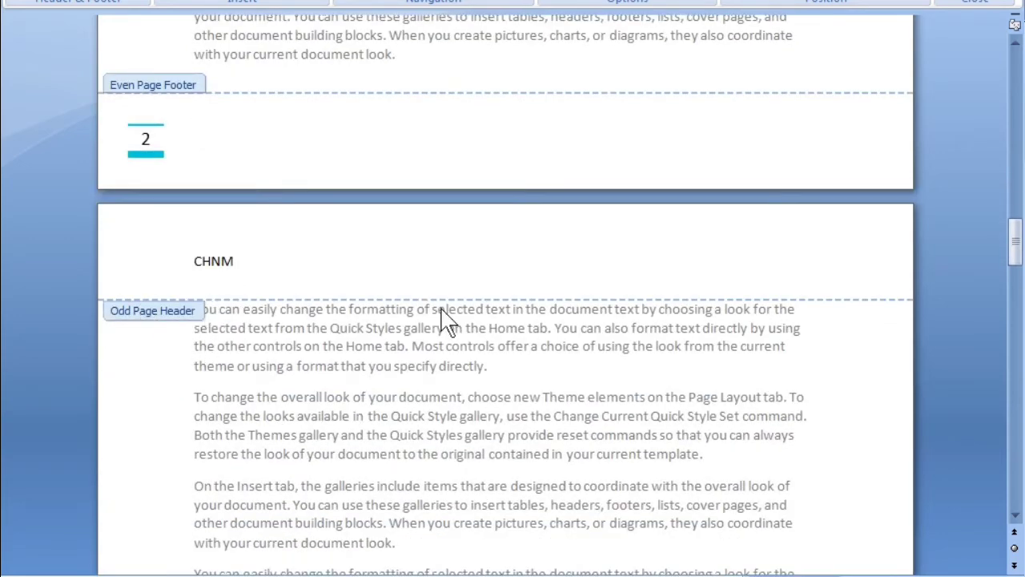
scroll(446, 320, "up", 12)
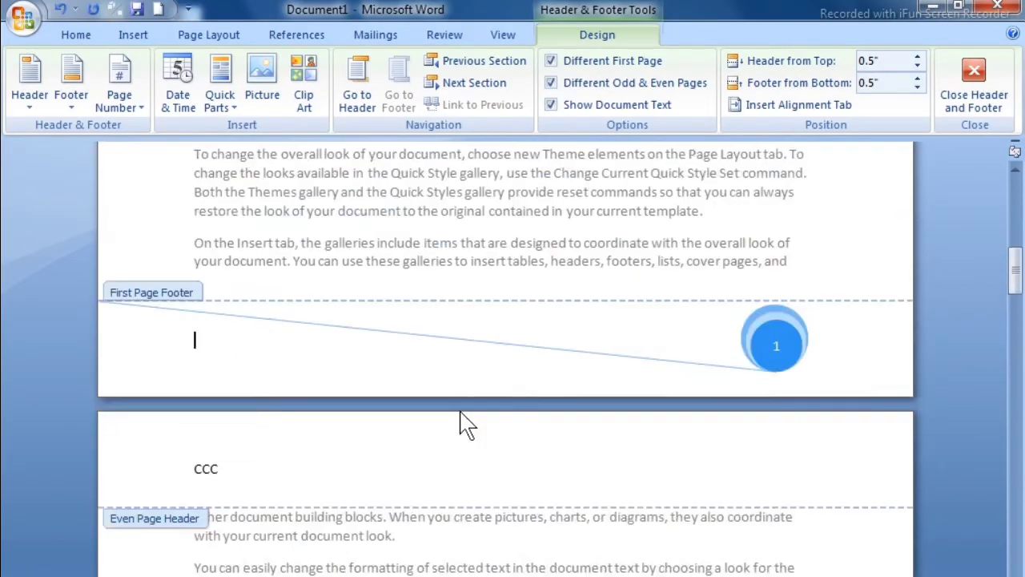
Insert the picture "df" from Local Disk (D:) into the even page header below the text CCC
double_click(464, 424)
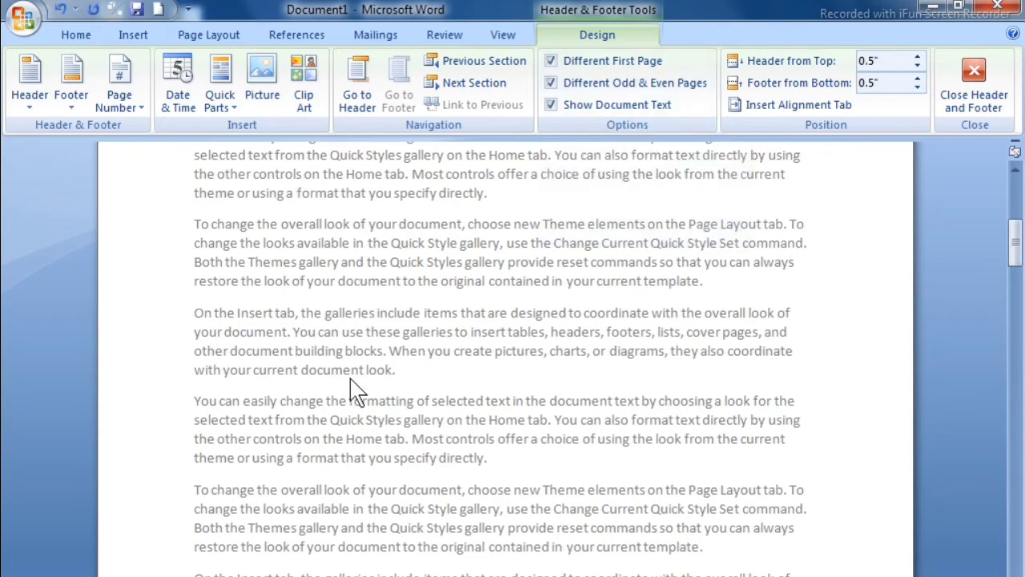
scroll(343, 476, "up", 2)
scroll(343, 472, "down", 8)
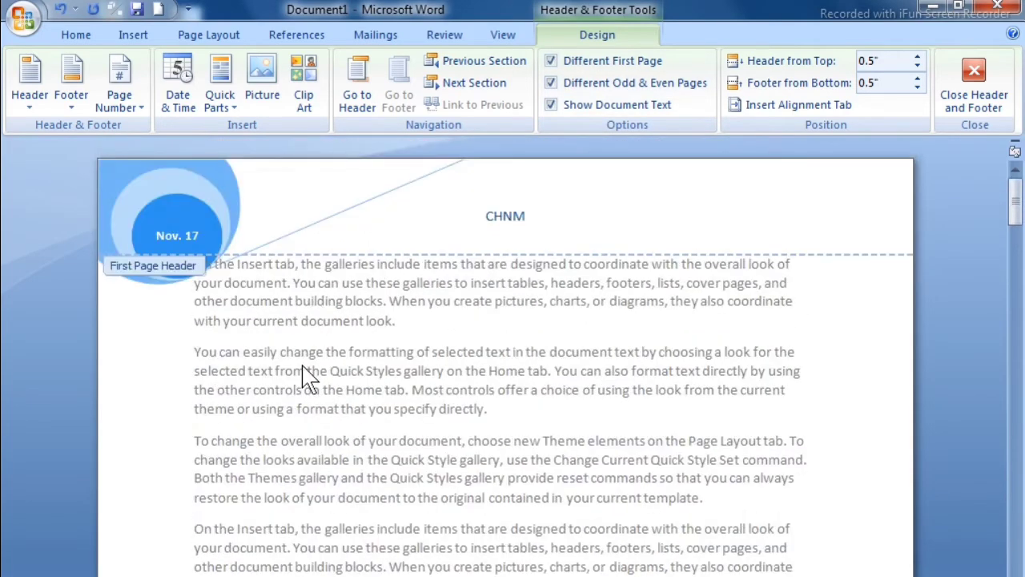
scroll(312, 415, "down", 3)
scroll(308, 413, "down", 6)
left_click(280, 281)
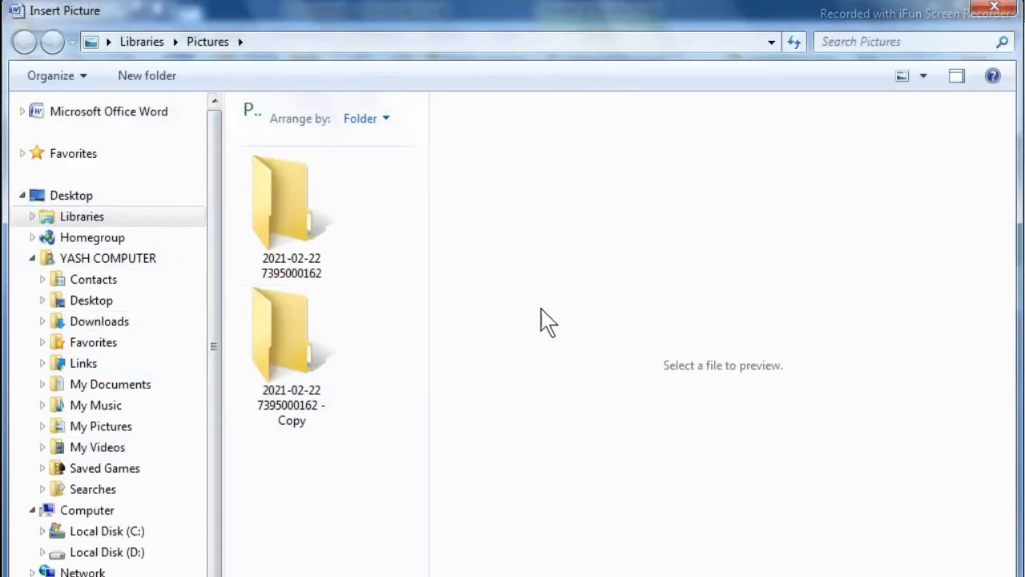
left_click(141, 554)
left_click(328, 278)
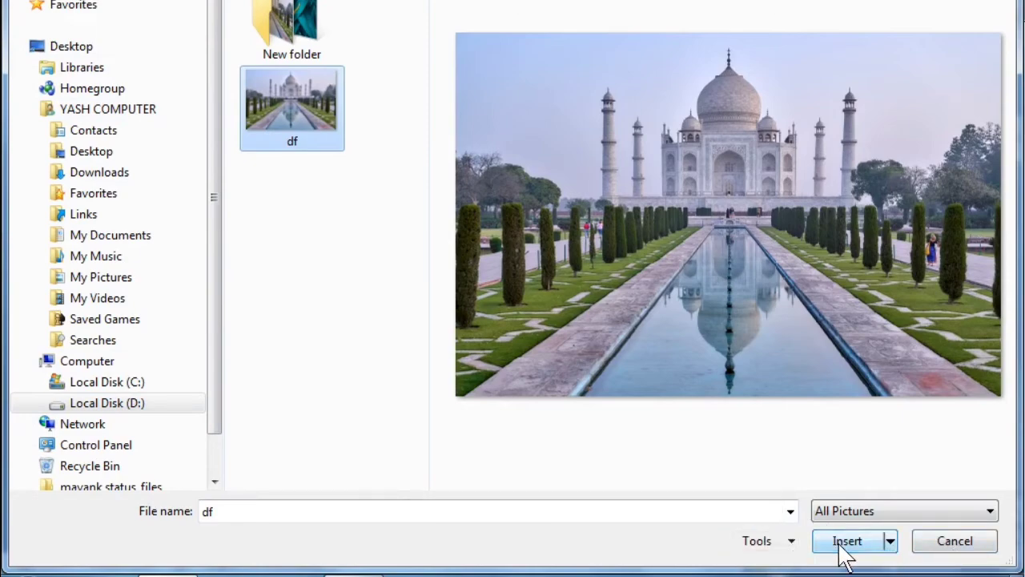
left_click(846, 541)
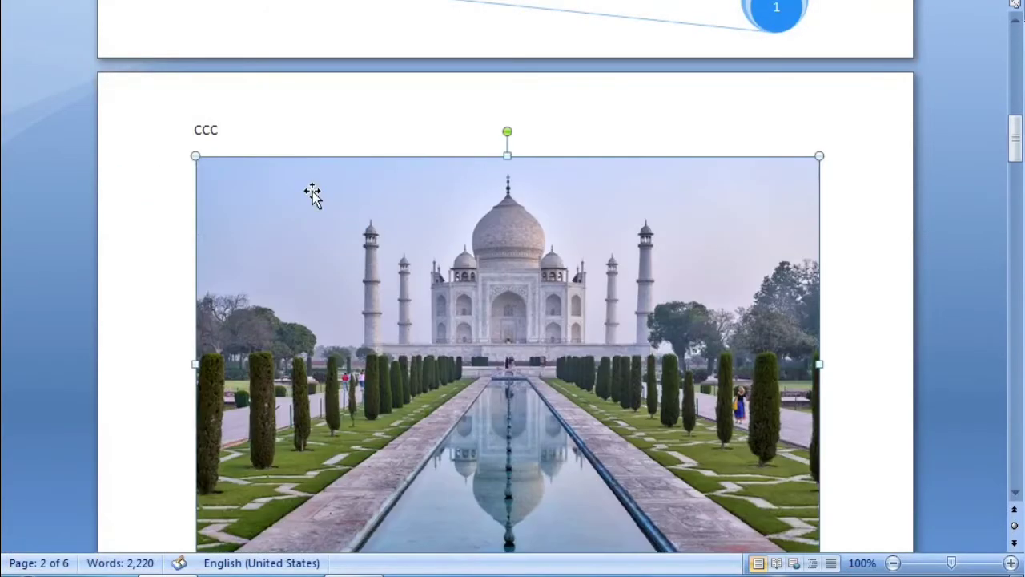
Resize the even page header picture to a wide, flat banner about 0.82" high and 5.42" wide
left_click_drag(194, 152, 575, 360)
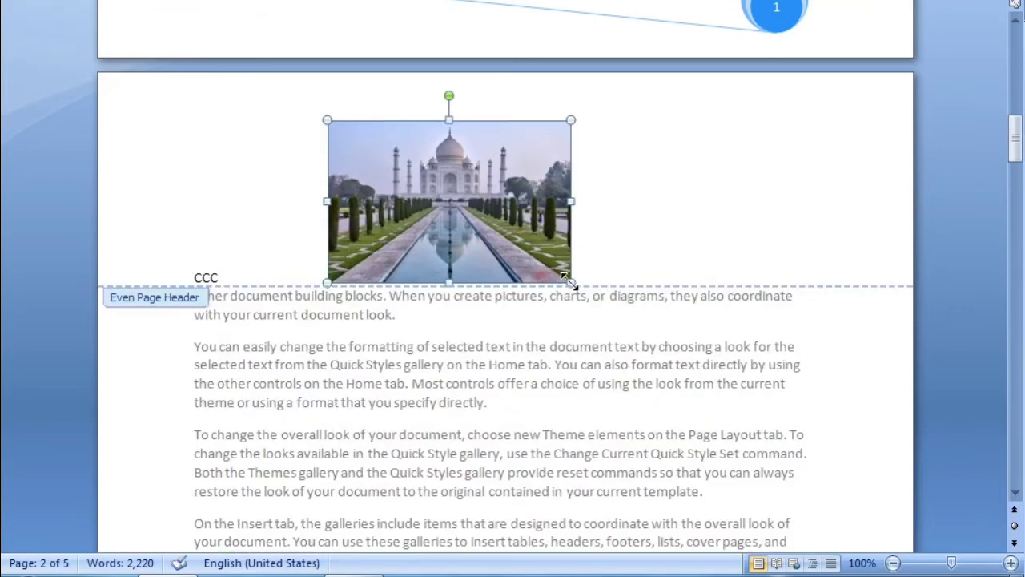
left_click_drag(572, 284, 446, 199)
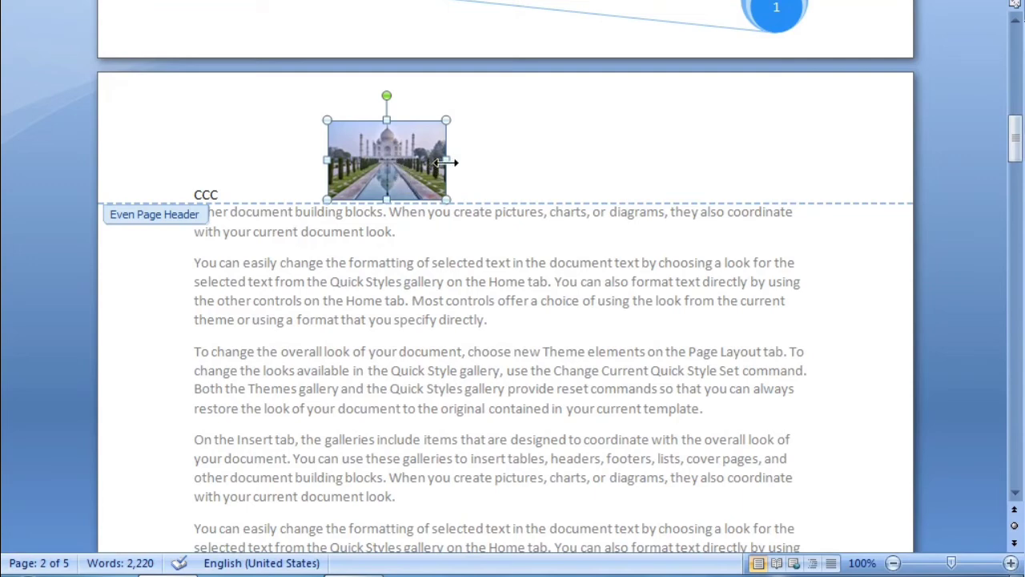
left_click_drag(446, 162, 748, 163)
left_click_drag(323, 160, 229, 155)
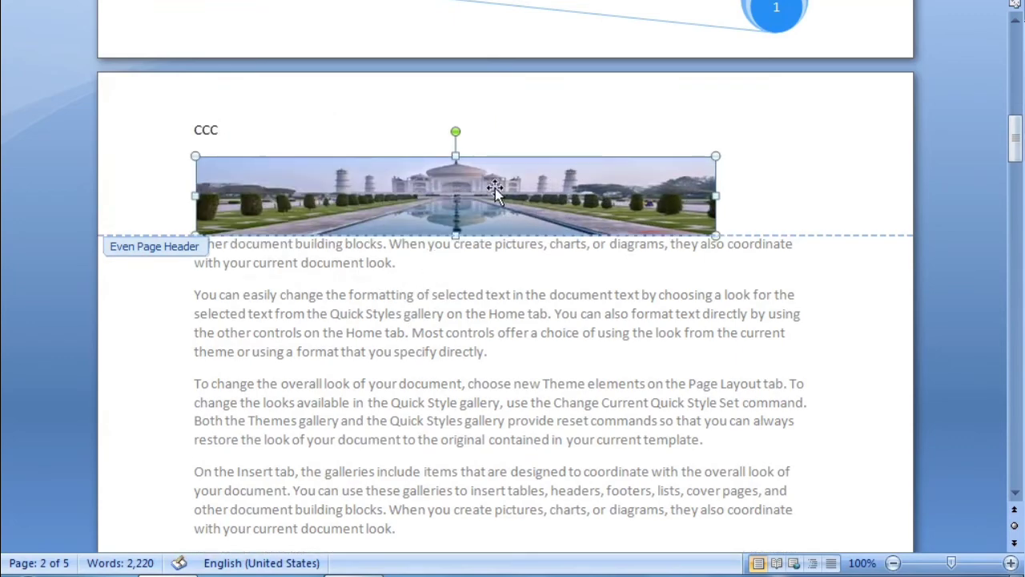
Check the odd and even page headers and footers on the following pages for the banner picture
scroll(497, 320, "down", 20)
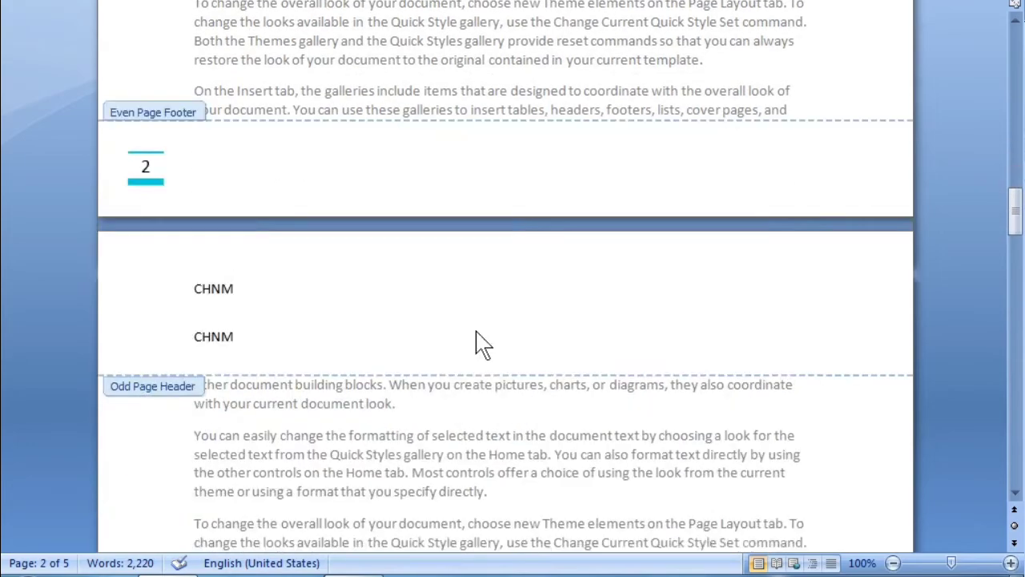
scroll(464, 346, "down", 6)
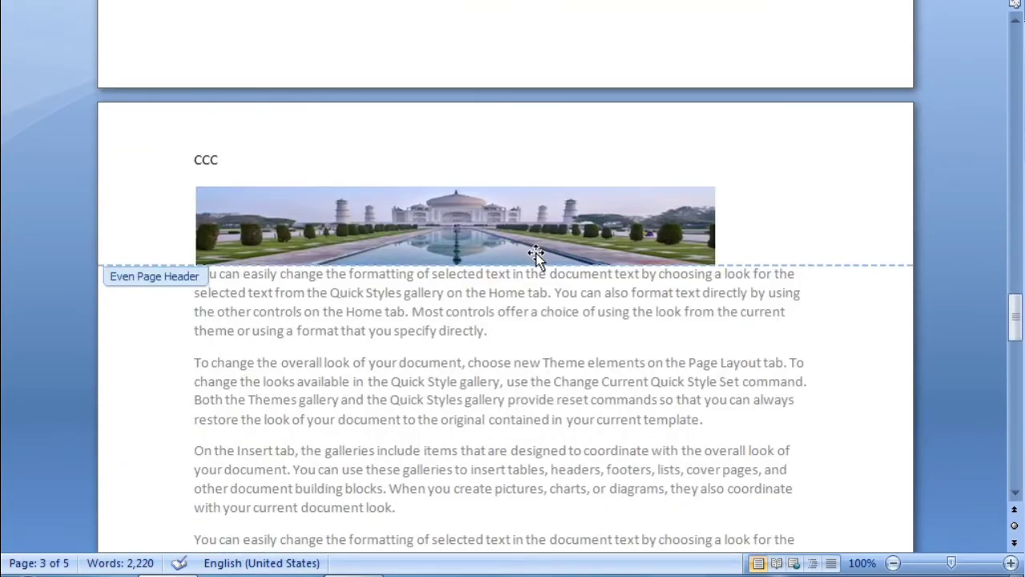
scroll(536, 253, "down", 15)
scroll(520, 320, "up", 20)
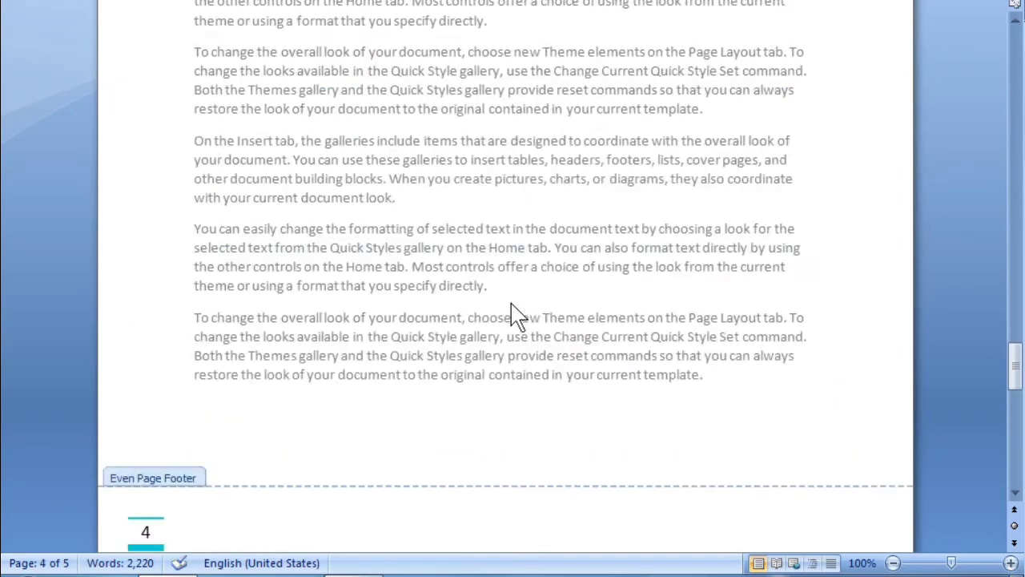
scroll(516, 315, "up", 20)
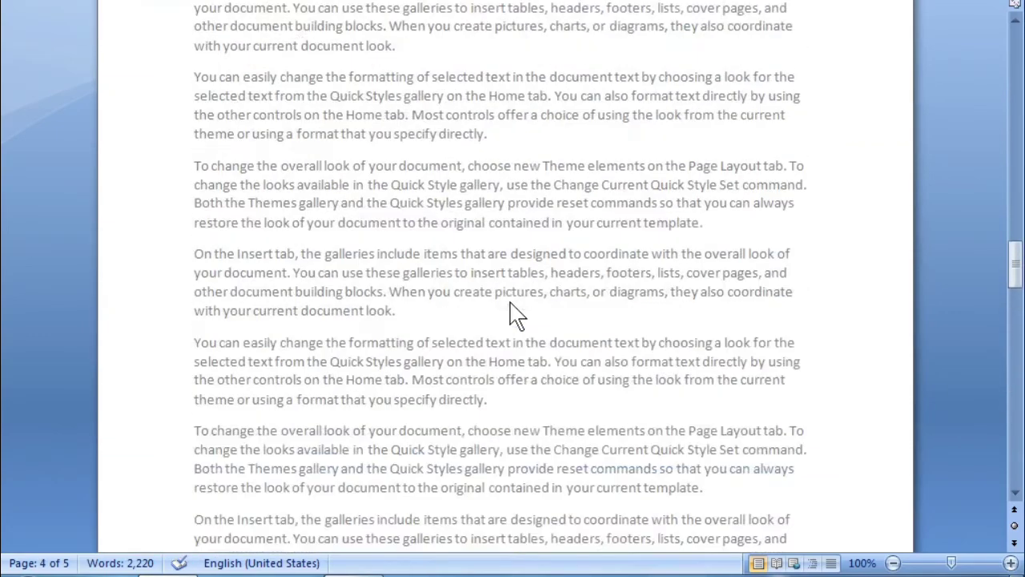
scroll(517, 314, "up", 12)
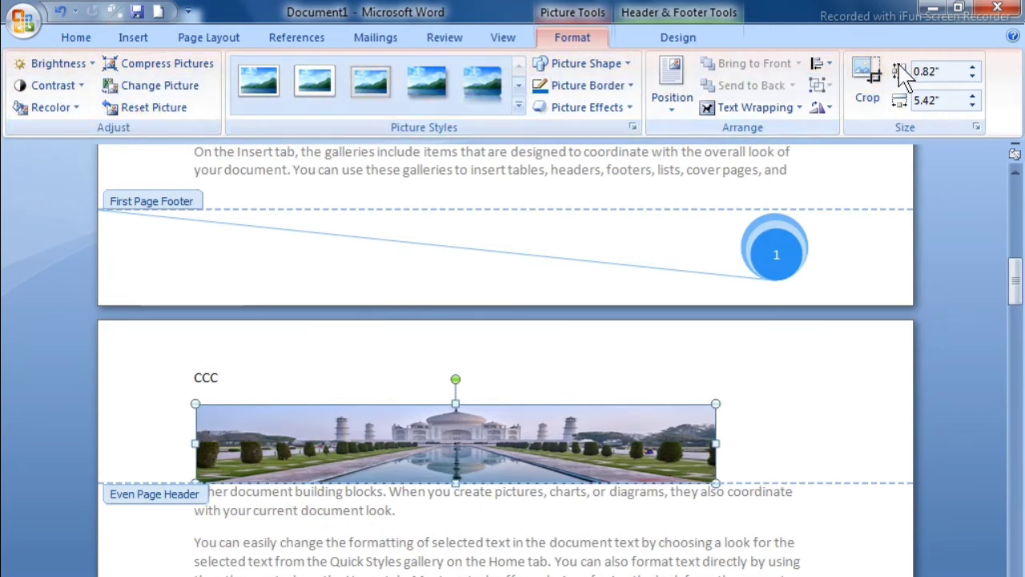
Search the clip art for "computer" and insert the woman-at-a-computer image below the banner in the even page header
left_click(552, 379)
left_click(583, 45)
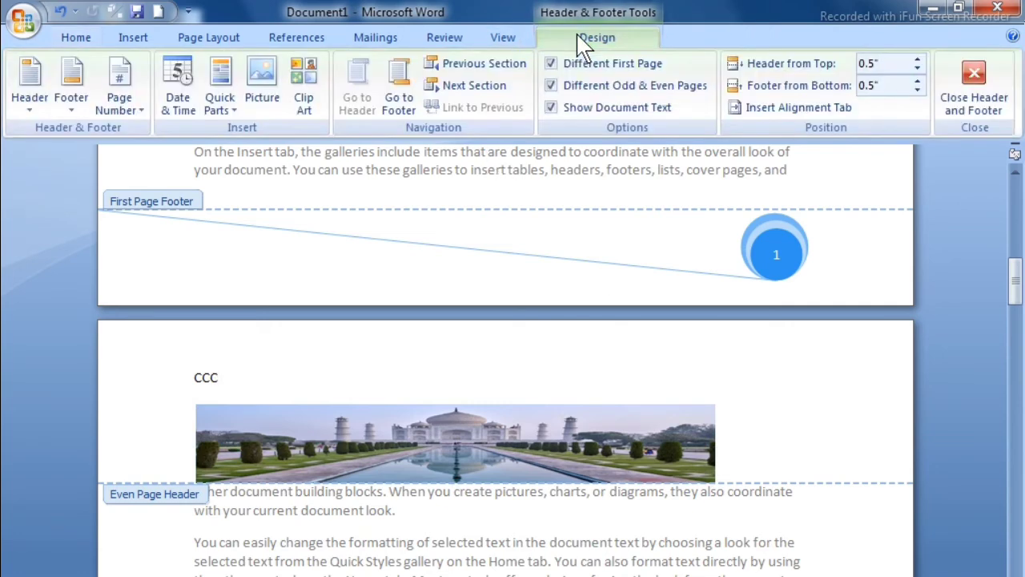
left_click(132, 99)
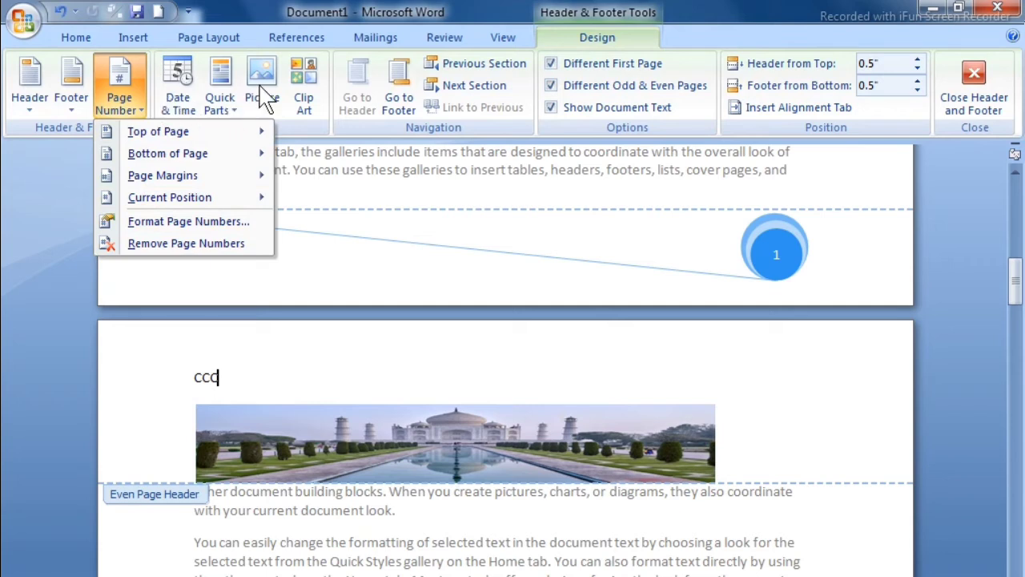
left_click(377, 206)
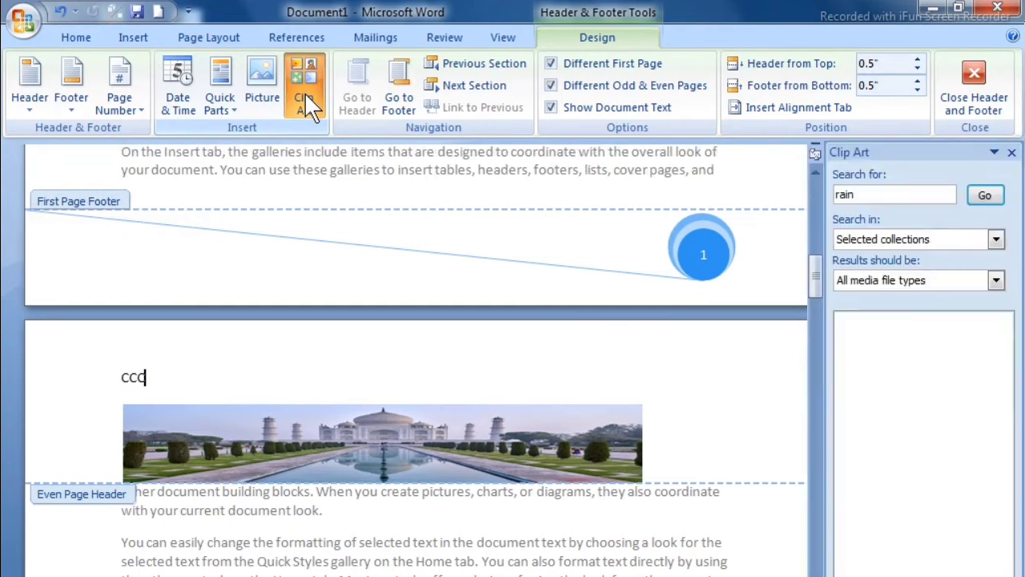
left_click(886, 194)
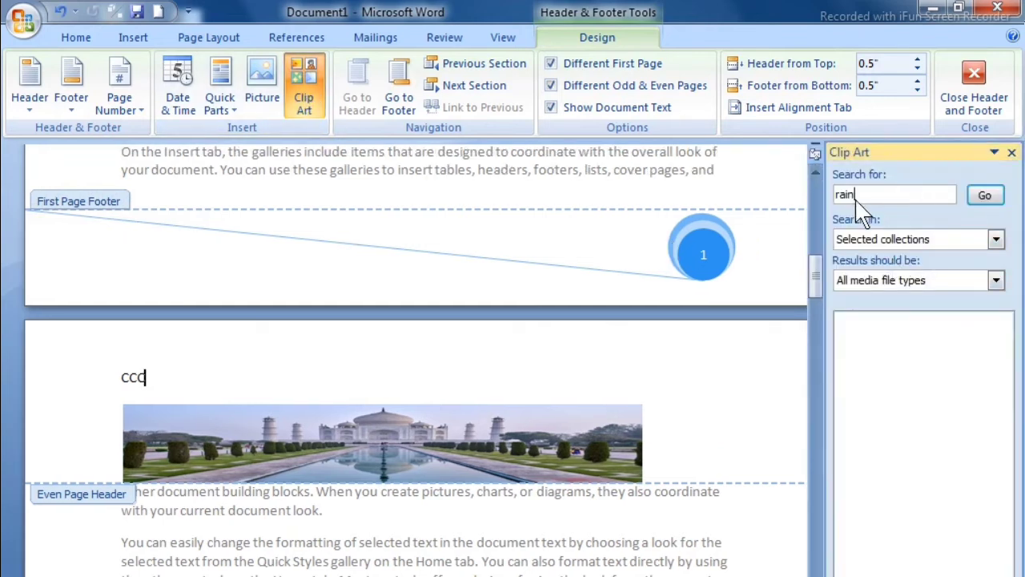
key("BackSpace")
type("computer")
left_click(984, 195)
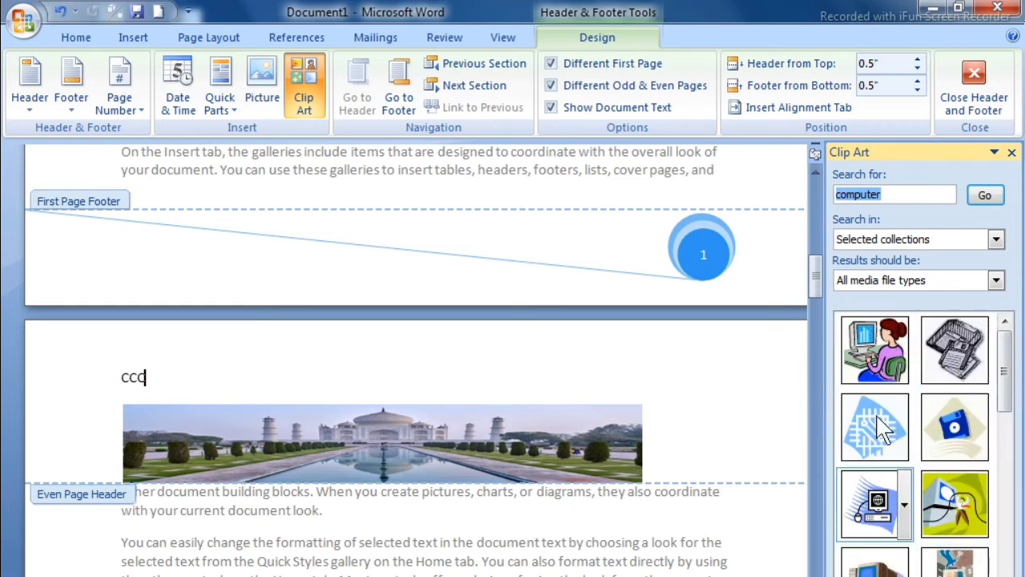
left_click_drag(885, 368, 662, 439)
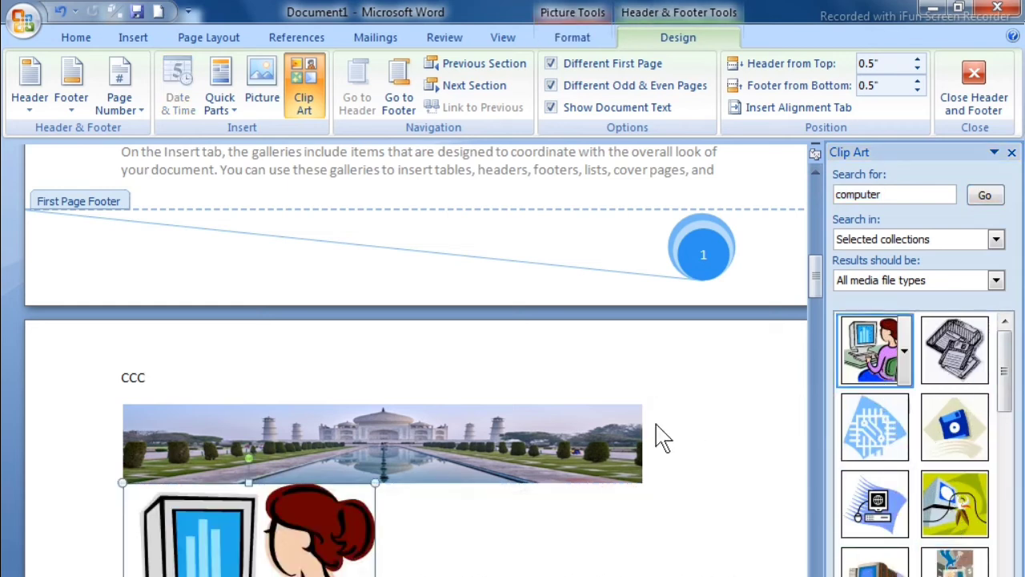
Resize the computer clip art to an upright, flat strip as wide as the banner picture above it
left_click_drag(121, 483, 244, 575)
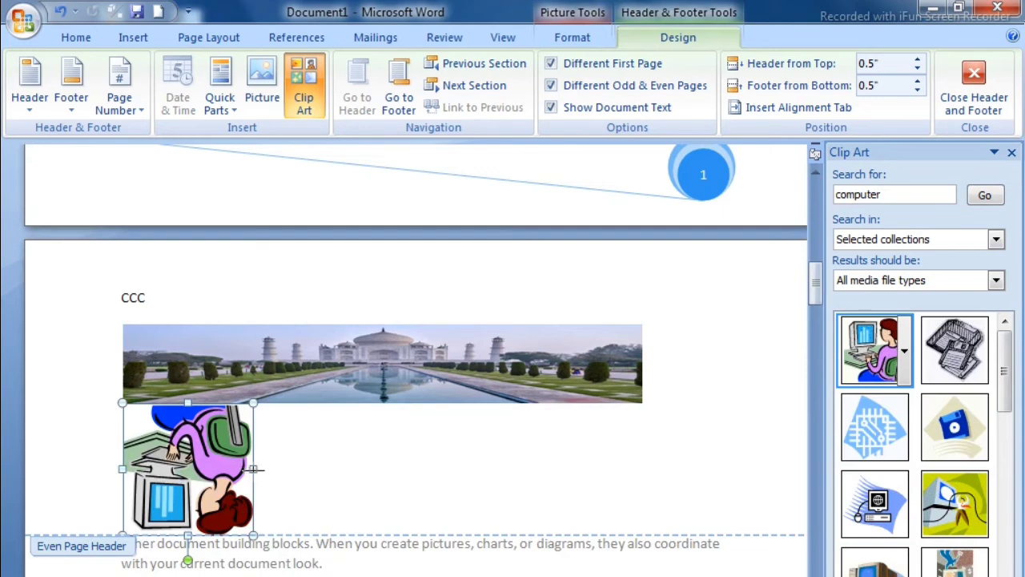
left_click_drag(253, 468, 643, 469)
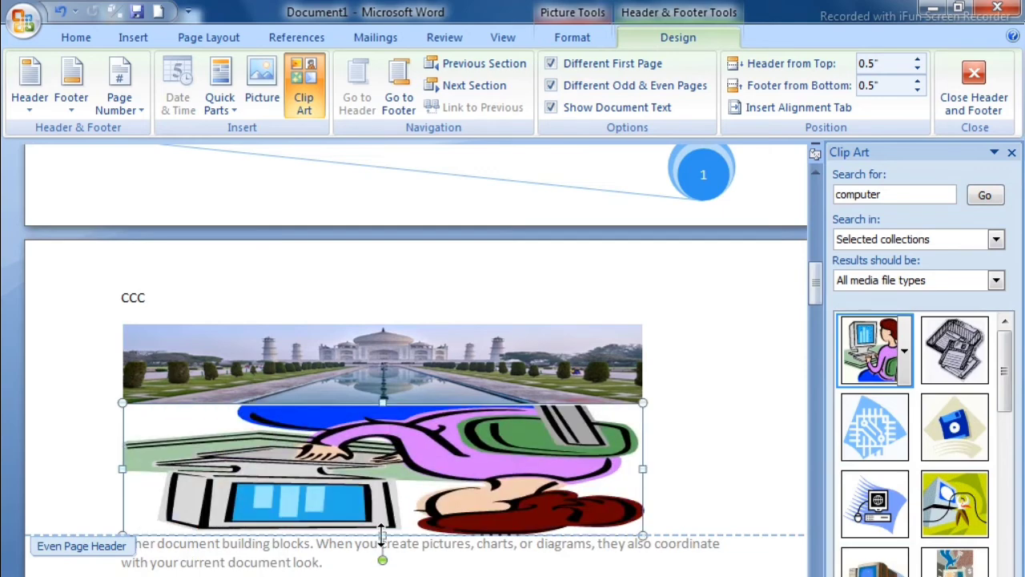
left_click_drag(382, 535, 389, 330)
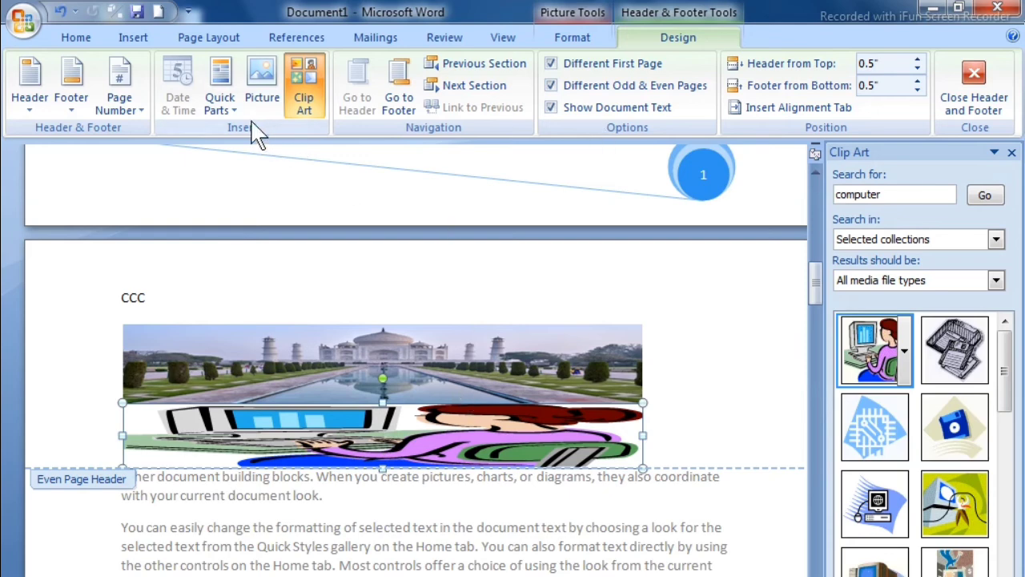
left_click(720, 351)
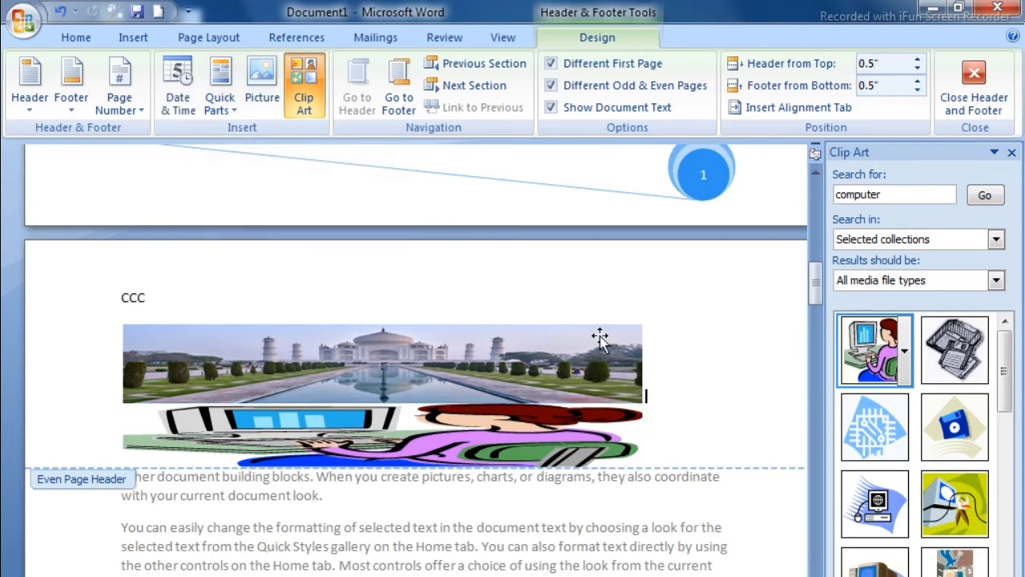
Open the Building Blocks Organizer, browse its list and preview the Mod (Even Page) footer
left_click(236, 104)
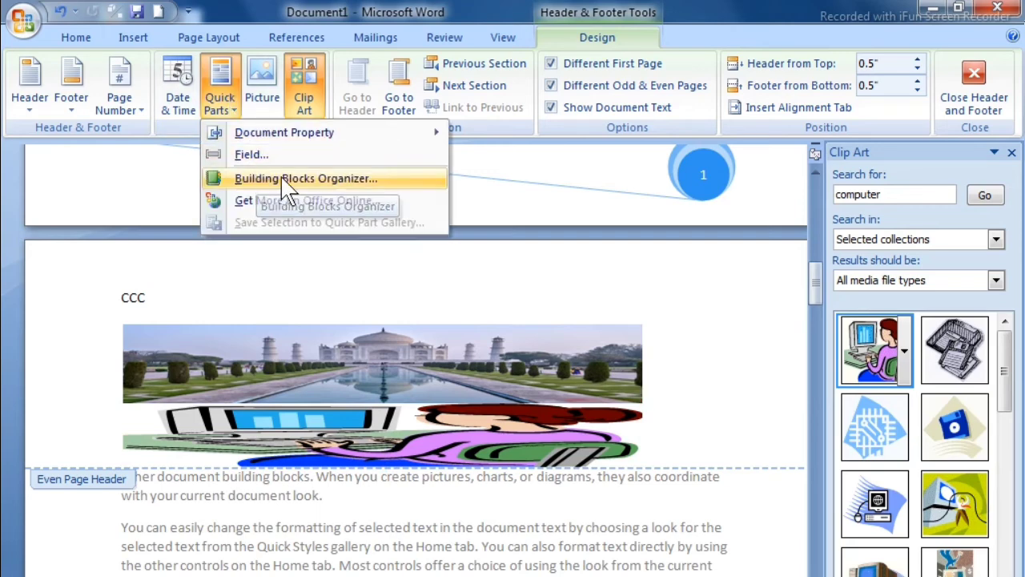
left_click(331, 179)
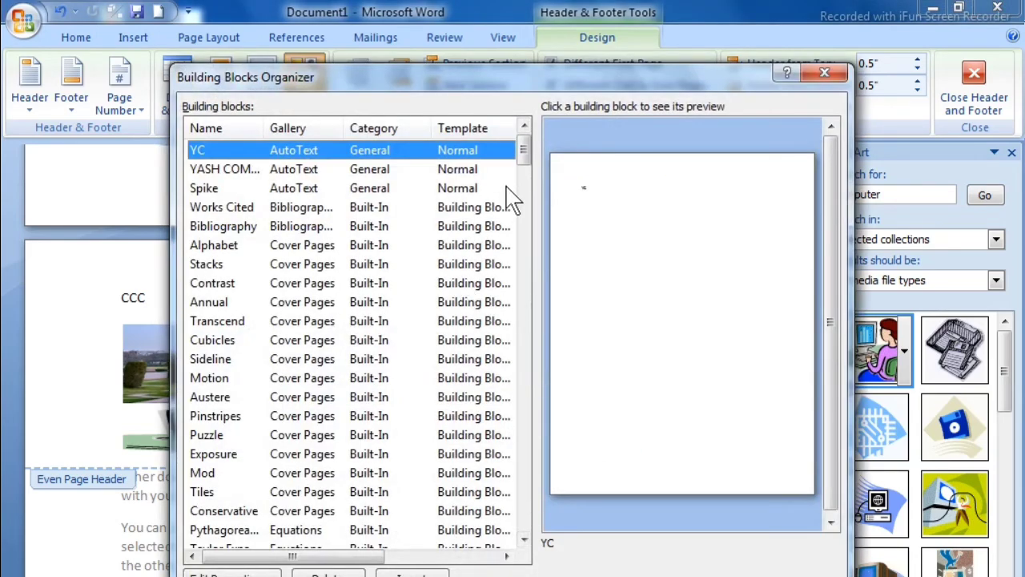
left_click_drag(524, 168, 531, 183)
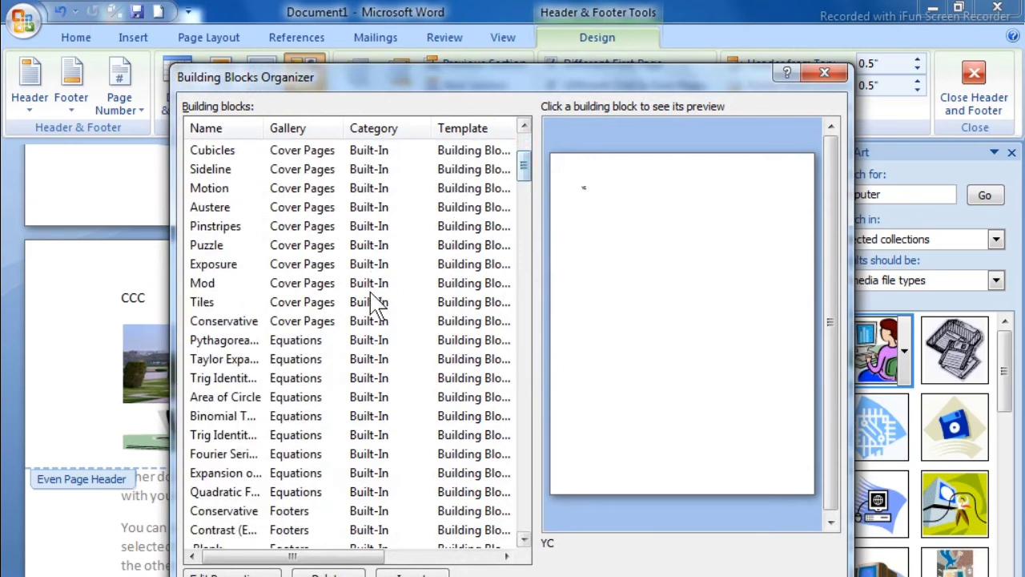
scroll(352, 376, "down", 10)
left_click(338, 213)
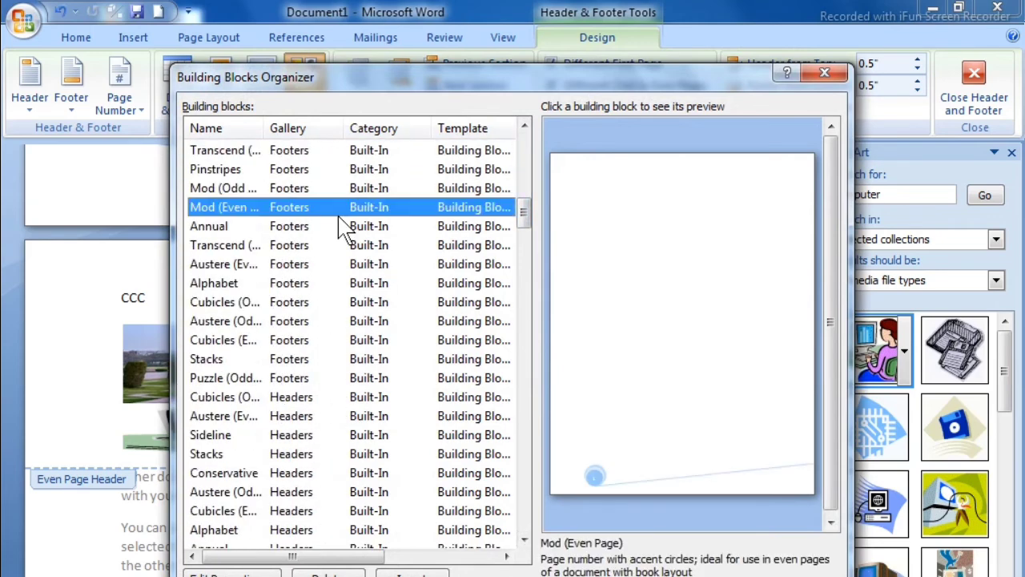
scroll(344, 236, "up", 7)
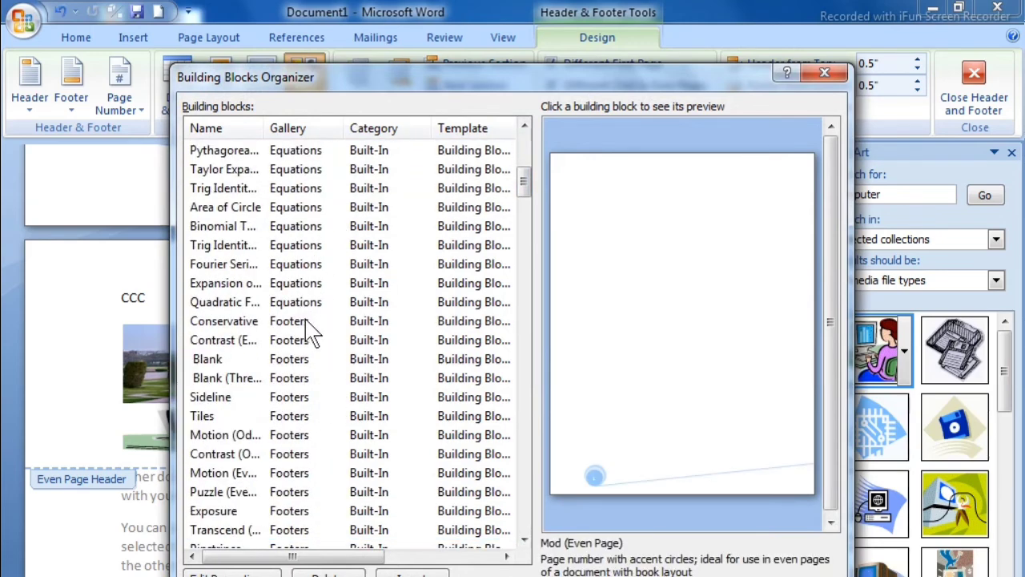
Preview the built-in footer building blocks one after another, from Conservative through Puzzle (Odd Page)
left_click(305, 321)
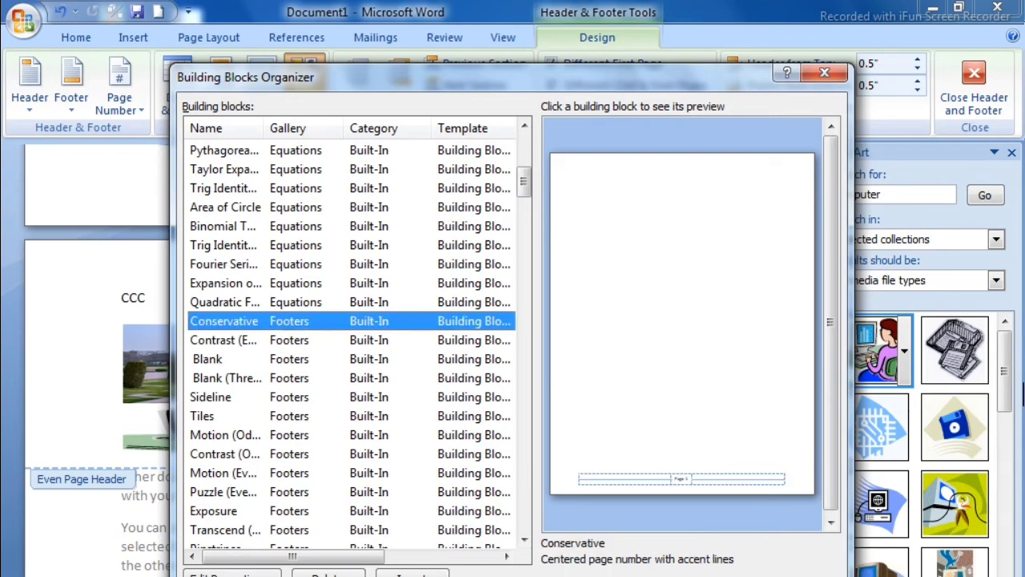
key("Down")
key("Down")
key("Down")
key("Down")
key("Down")
key("Down")
key("Down")
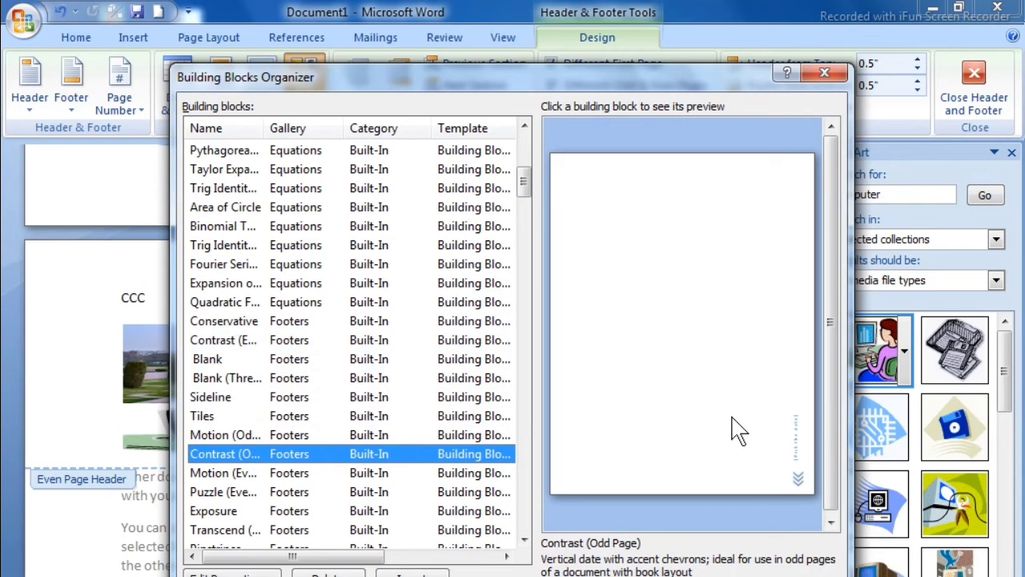
key("Down")
key("Down")
key("Down")
key("Down")
key("Down")
key("Down")
key("Down")
key("Down")
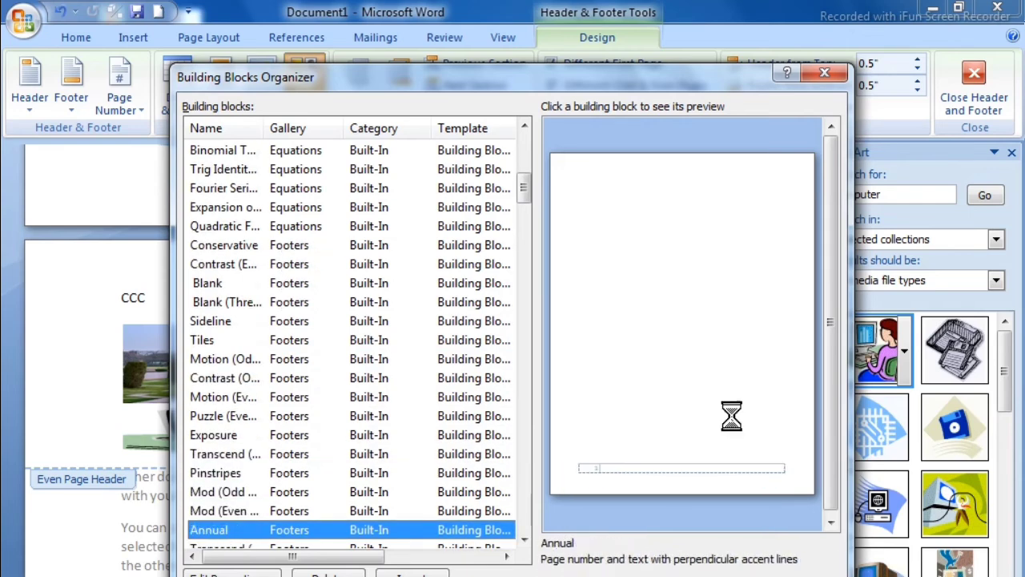
key("Down")
key("Down")
key("Down")
key("Down")
key("Down")
key("Down")
key("Down")
key("Down")
Preview the built-in header building blocks one after another, from Cubicles (Odd Page) through Contrast (Even Page)
key("Down")
key("Down")
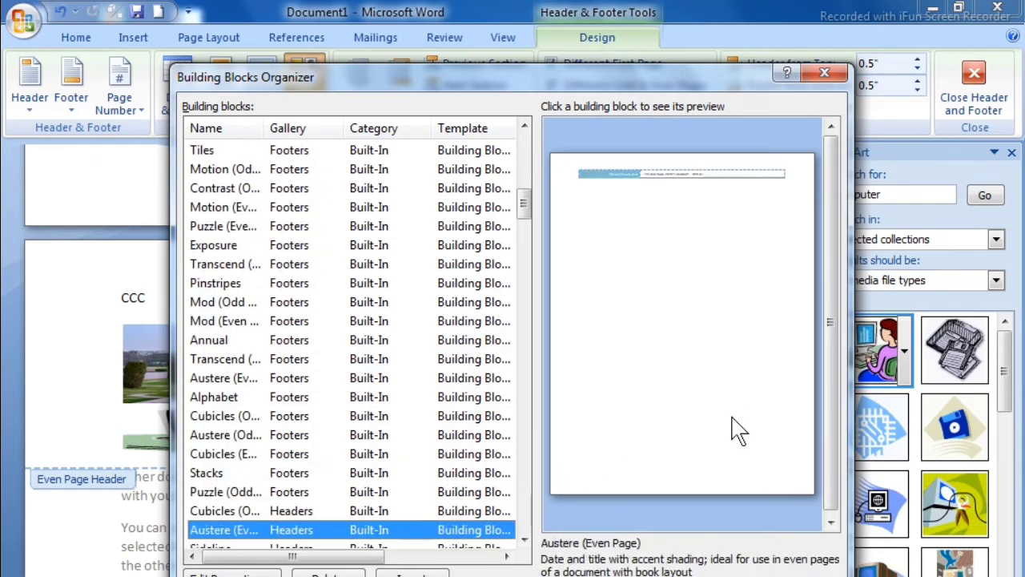
key("Down")
key("Down")
key("Down")
key("Down")
key("Down")
key("Down")
key("Down")
key("Down")
key("Down")
key("Down")
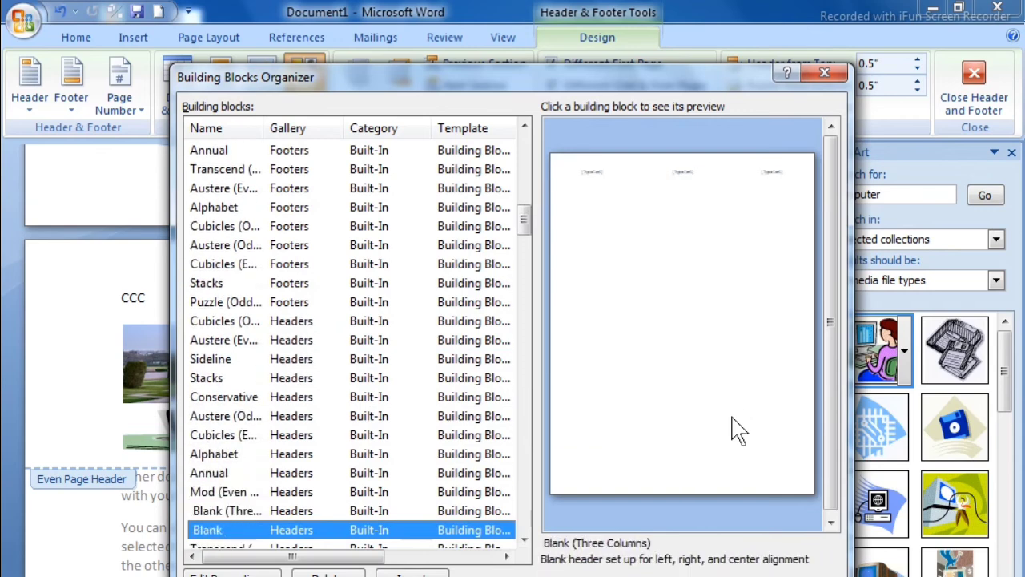
key("Down")
key("Down")
key("Down")
key("Down")
key("Down")
key("Down")
key("Down")
key("Down")
key("Down")
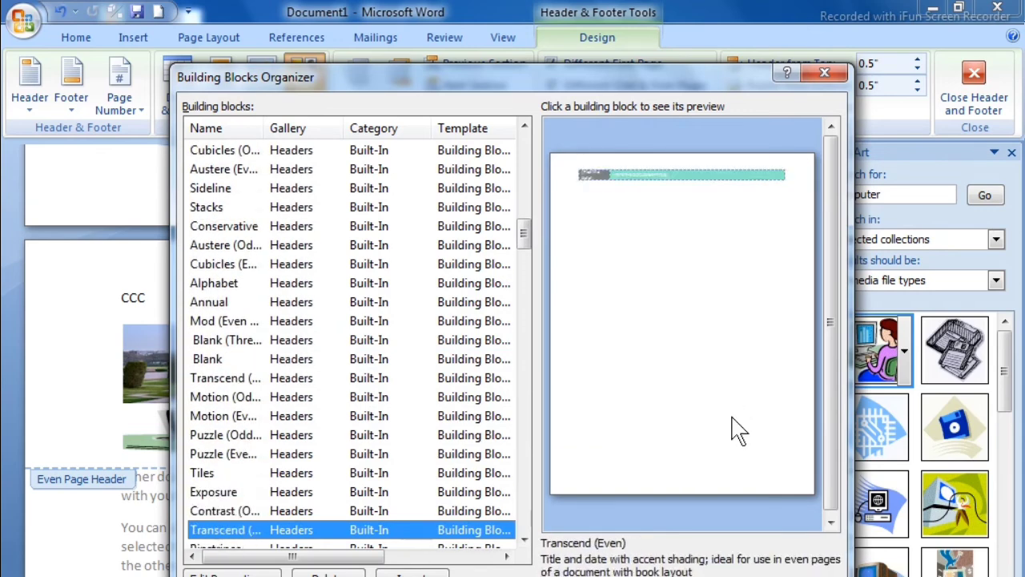
key("Down")
key("Down")
key("Down")
Browse the first page number building blocks and insert the Mosaic design into the even page header
key("Down")
key("Down")
key("Down")
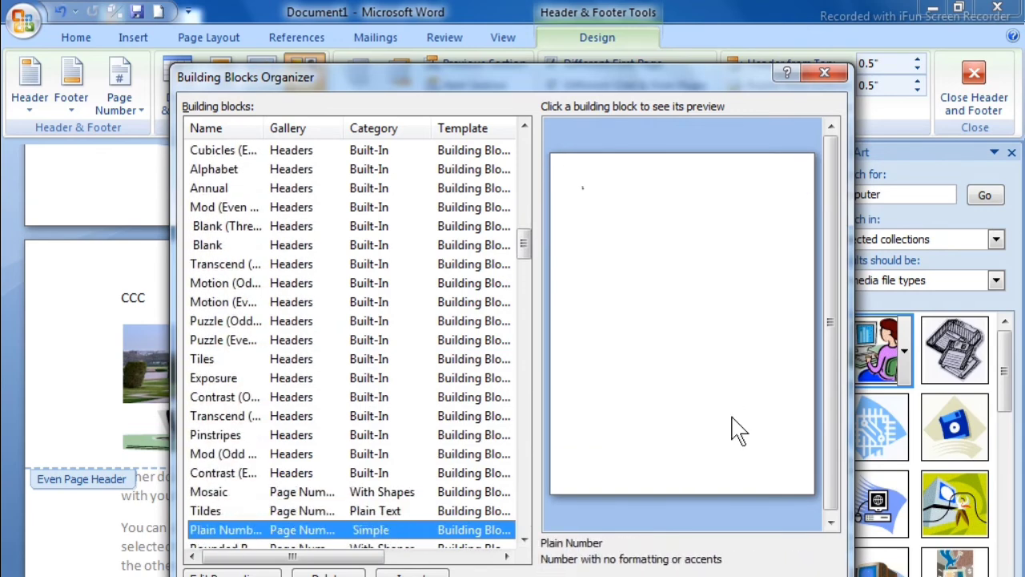
key("Up")
key("Up")
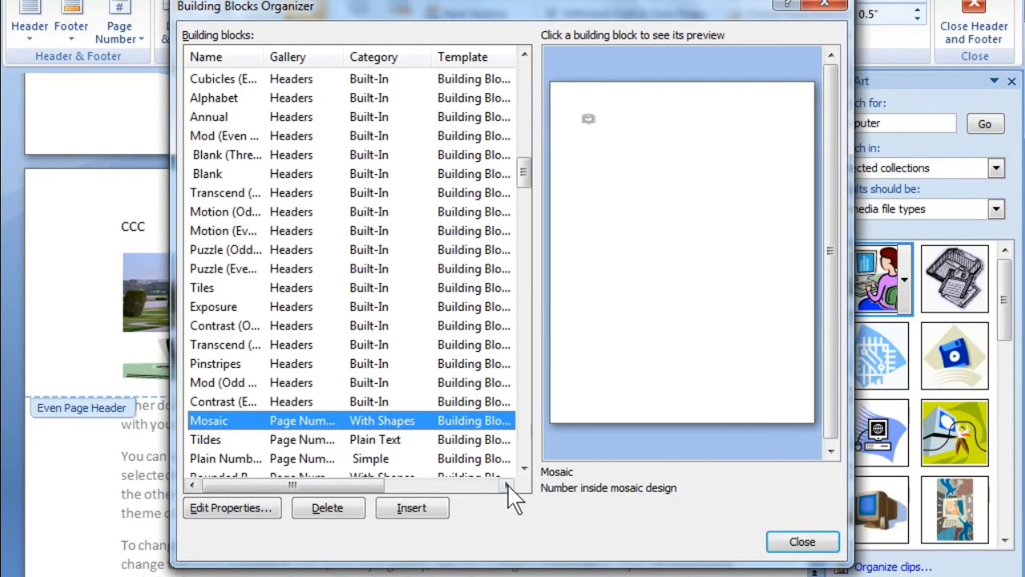
left_click(411, 508)
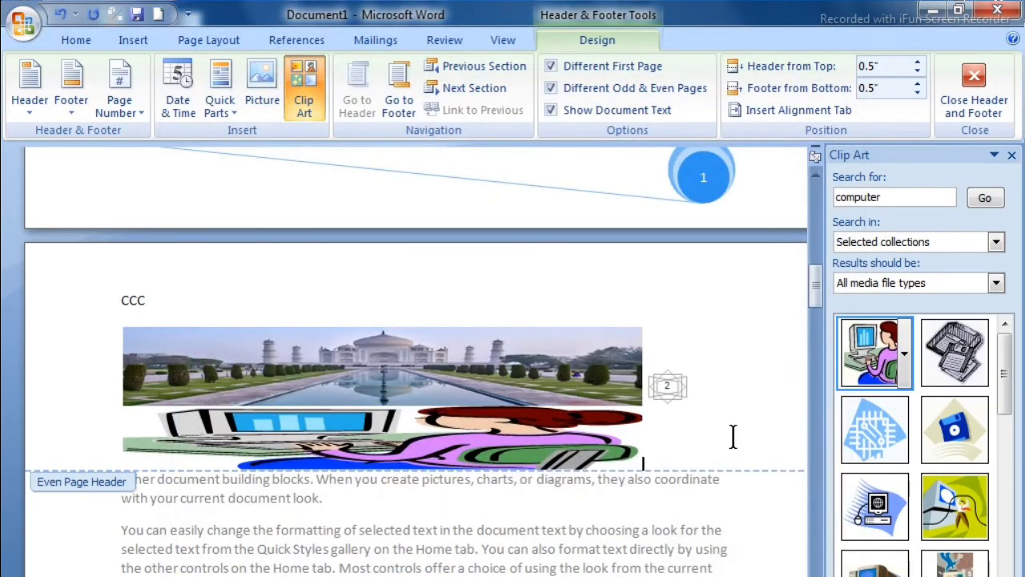
scroll(729, 380, "down", 2)
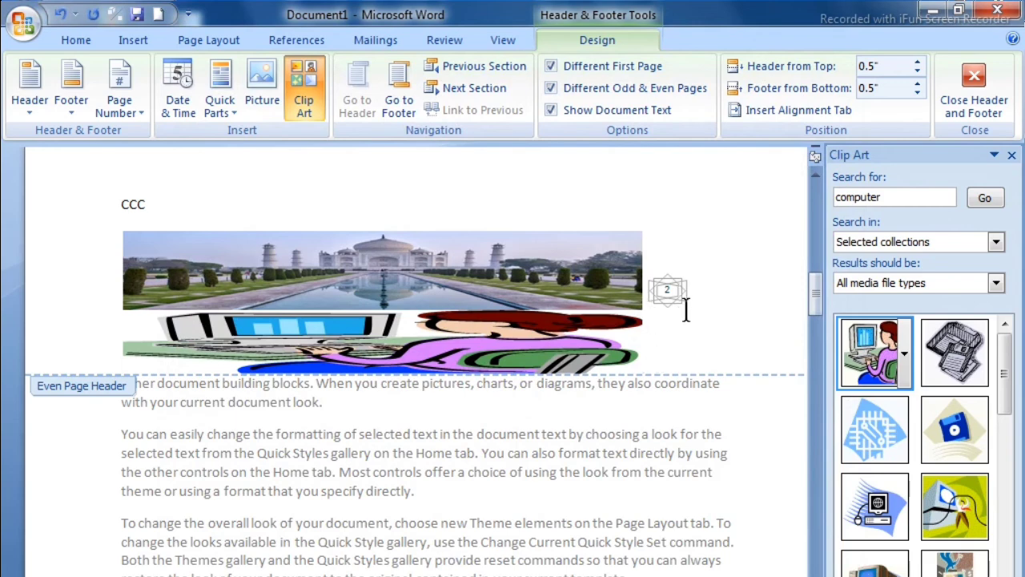
Switch to the even page footer, close the Clip Art pane and set the footer's distance from the bottom to 2.1"
left_click(396, 96)
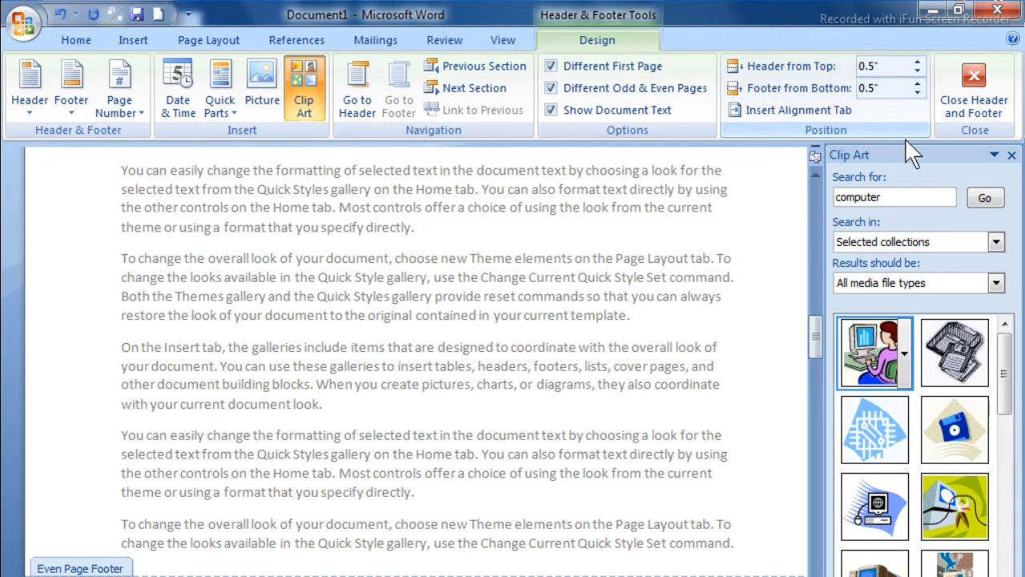
left_click(1010, 155)
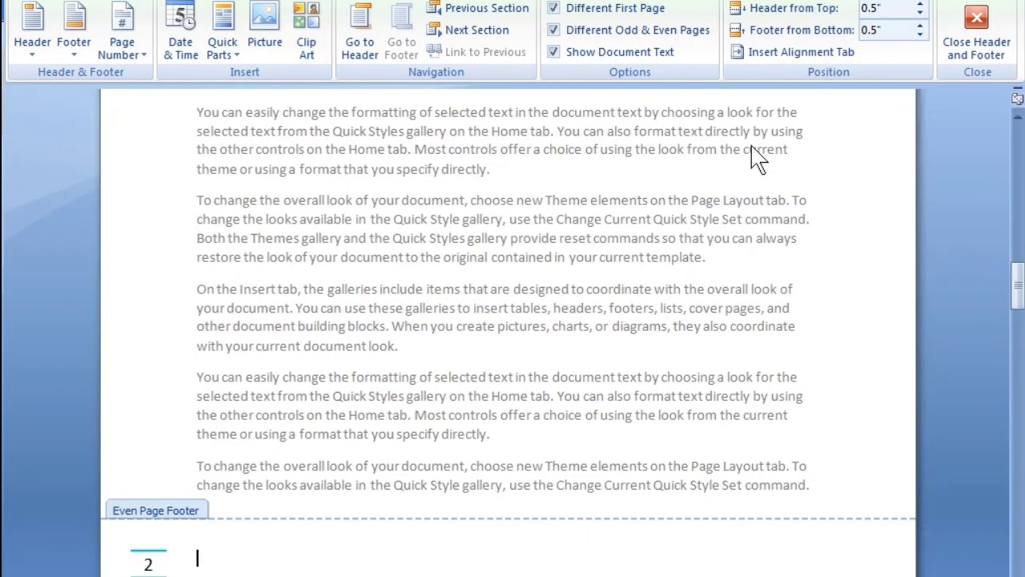
double_click(920, 28)
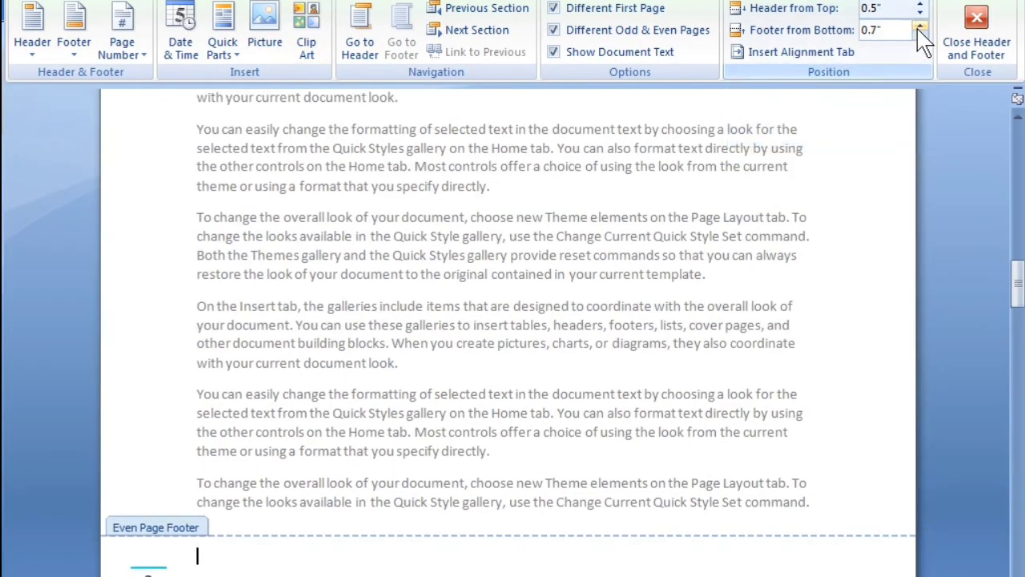
double_click(920, 28)
double_click(921, 28)
double_click(920, 28)
double_click(920, 29)
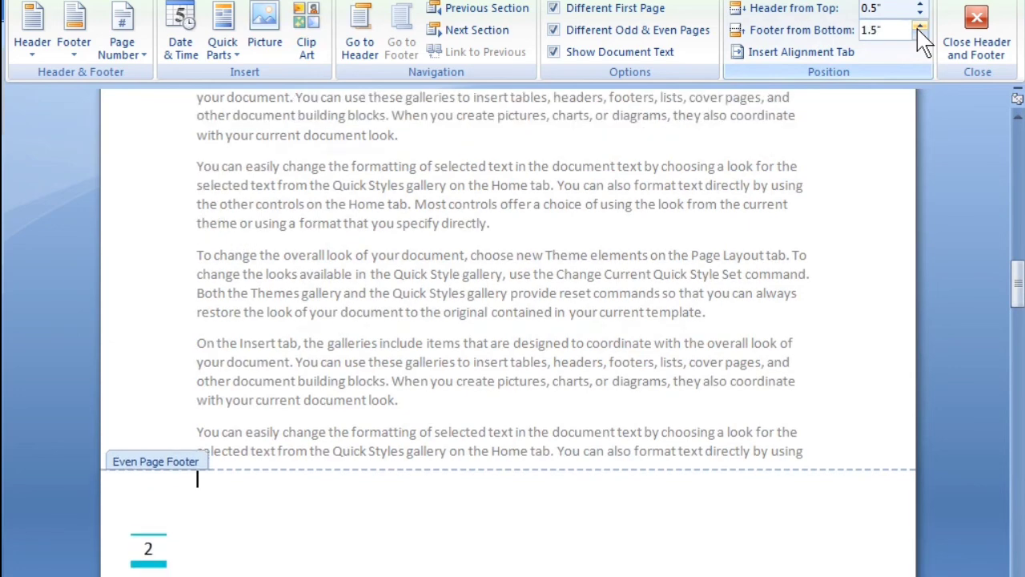
double_click(919, 29)
double_click(919, 29)
left_click(920, 29)
left_click(919, 28)
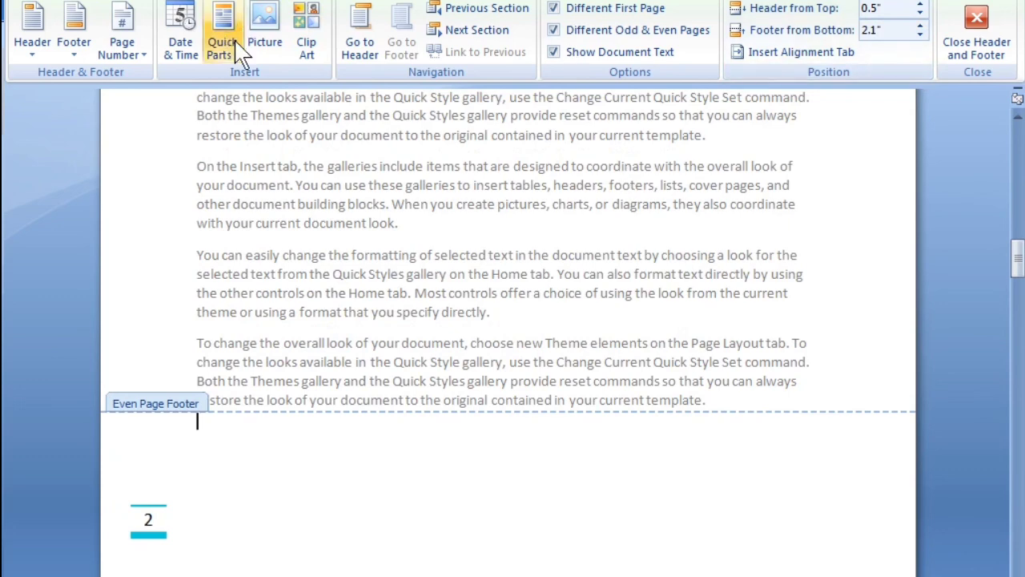
Return to the even page header and set its distance from the top of the page to 1.3"
left_click(360, 25)
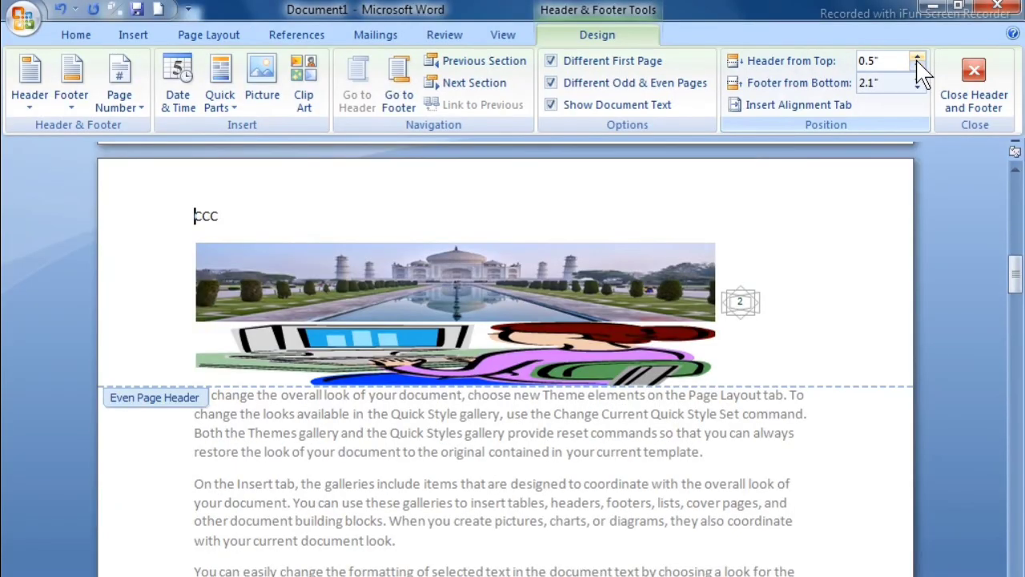
left_click(920, 7)
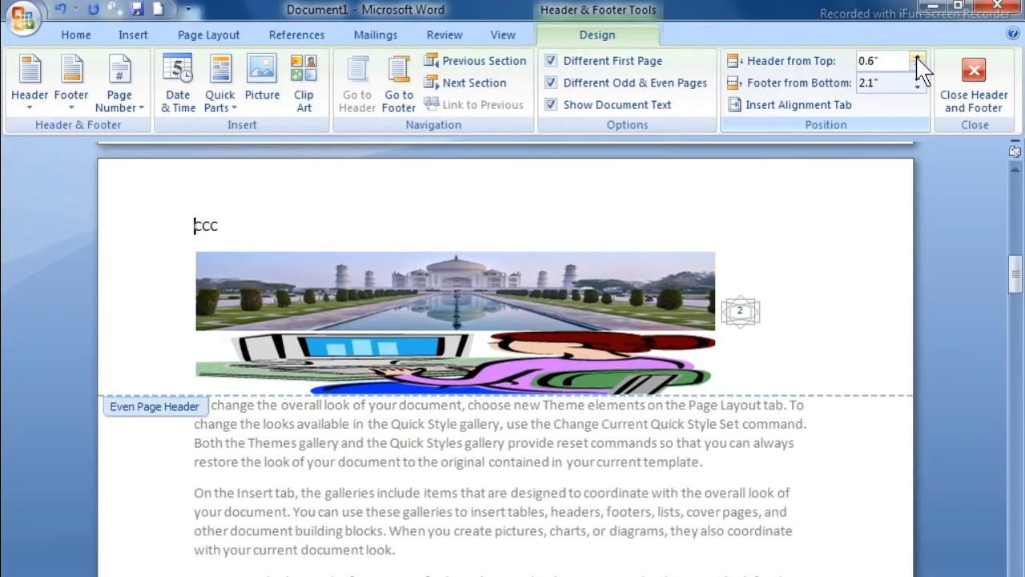
left_click(918, 59)
left_click(919, 58)
left_click(919, 58)
left_click(919, 59)
left_click(919, 58)
left_click(919, 58)
left_click(918, 59)
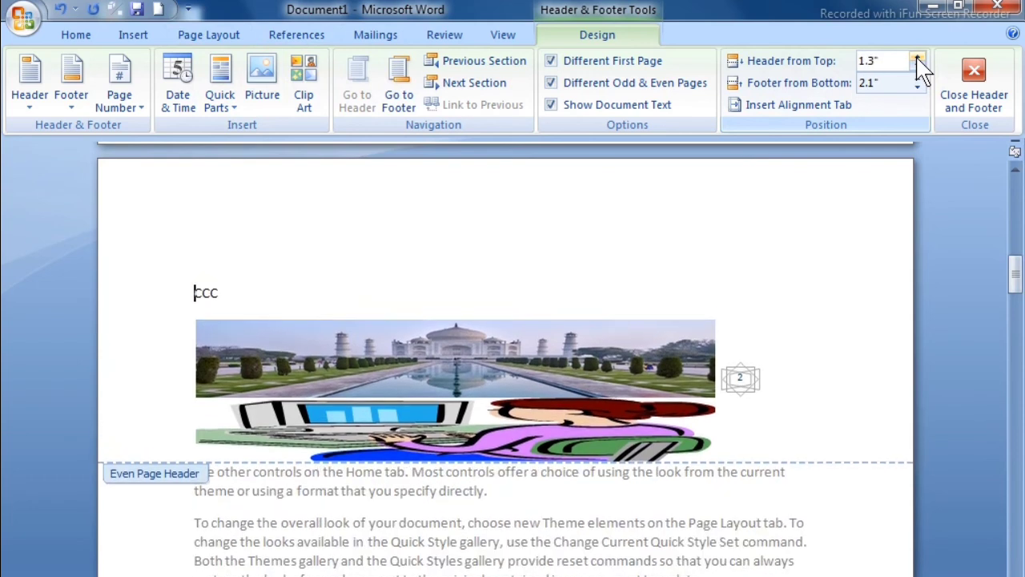